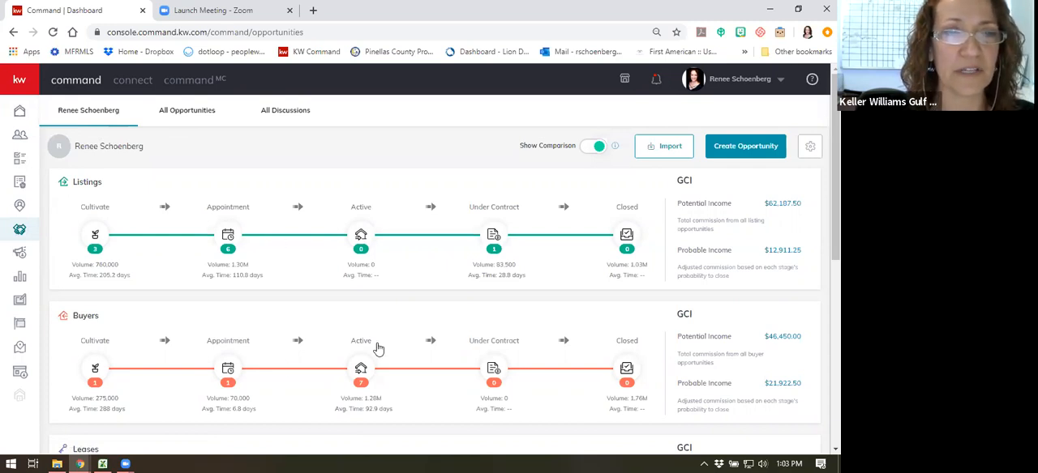
- Look through the list of all opportunities, including the bottom rows, and return to the personal pipeline dashboard
left_click(205, 115)
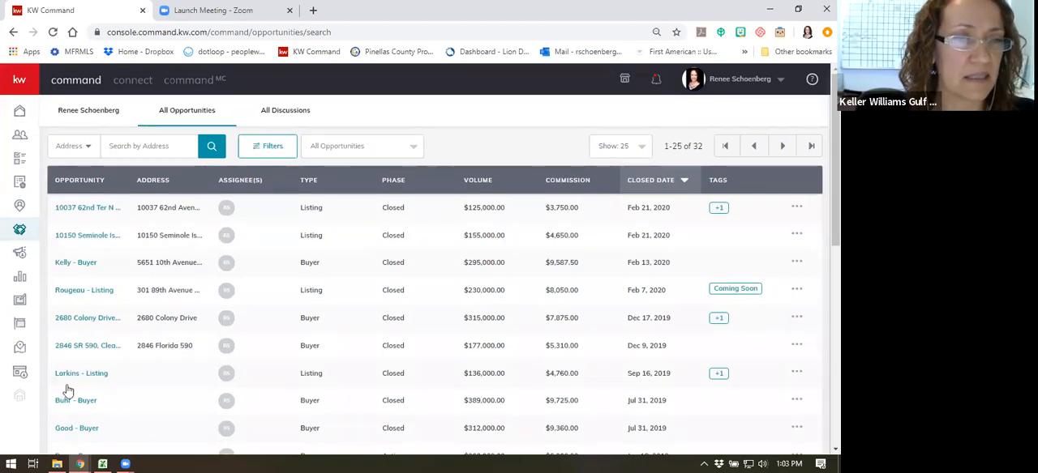
scroll(114, 266, "down", 3)
scroll(113, 266, "down", 4)
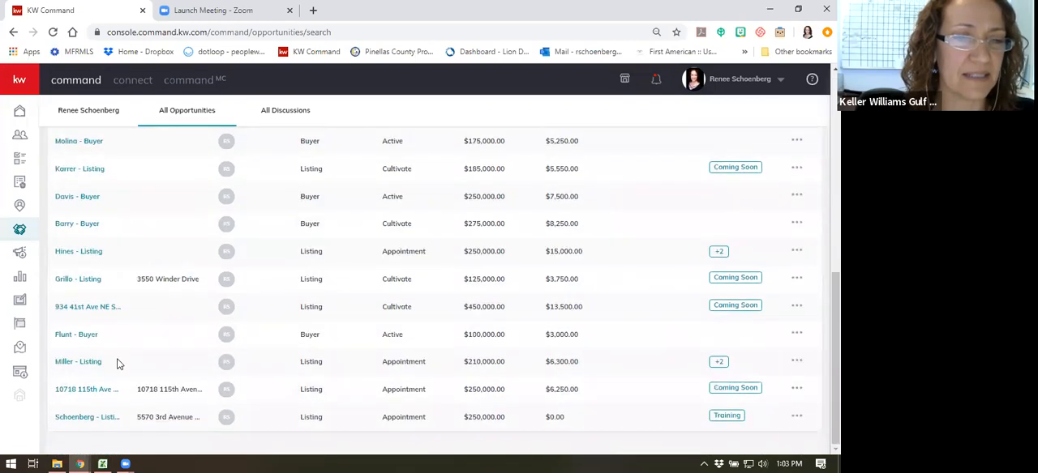
scroll(117, 363, "up", 7)
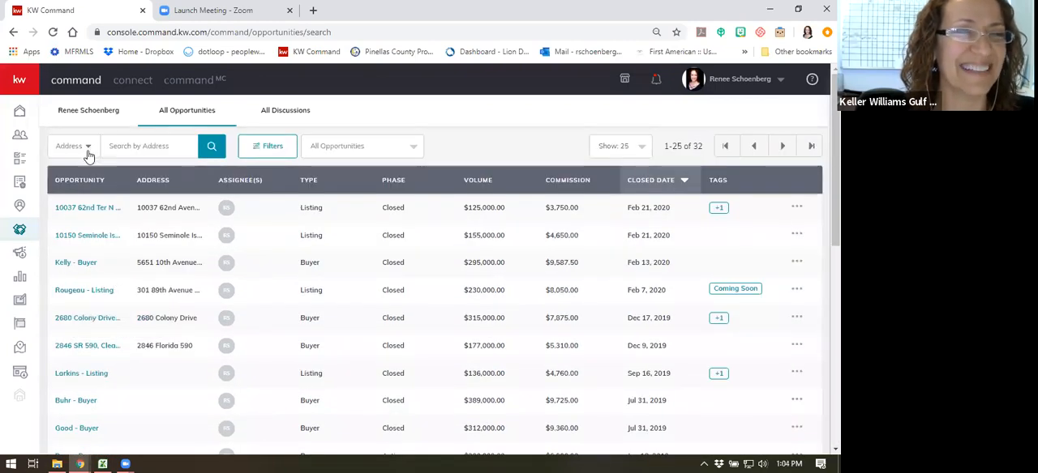
left_click(106, 116)
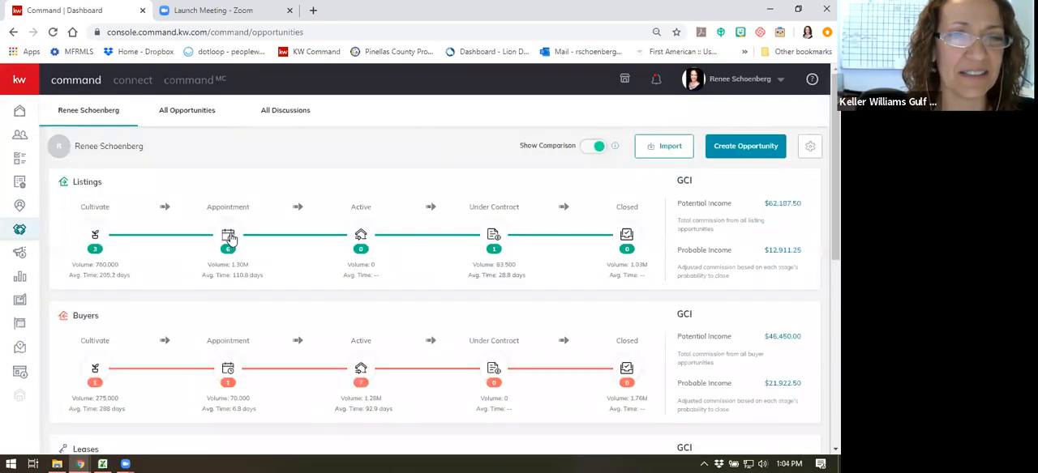
- Open the Appointment phase of the Listings pipeline and find the BIL Investments listing in the Kept stage
left_click(228, 235)
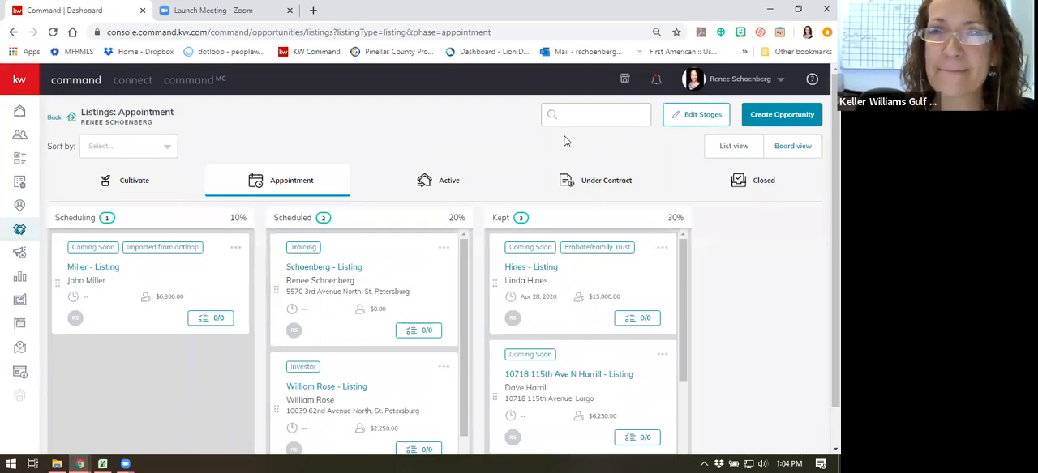
scroll(604, 349, "down", 3)
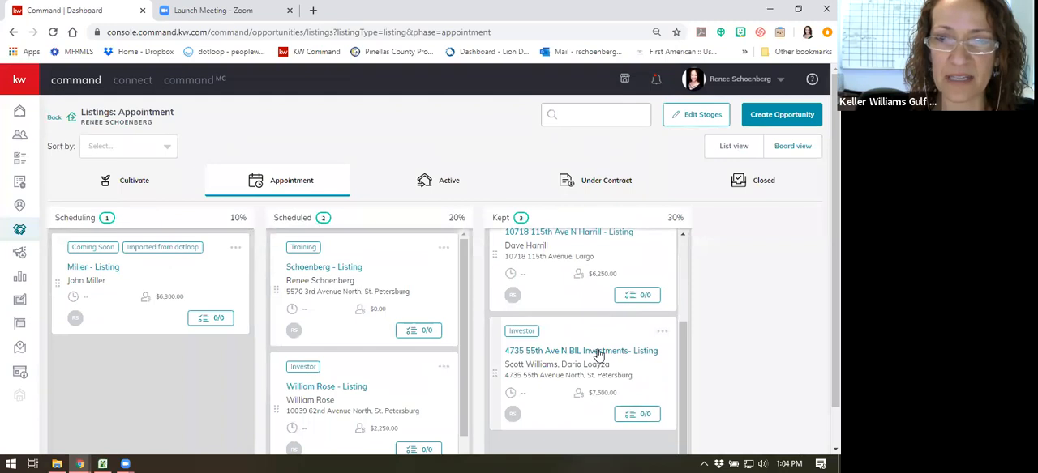
left_click_drag(598, 354, 563, 279)
right_click(562, 280)
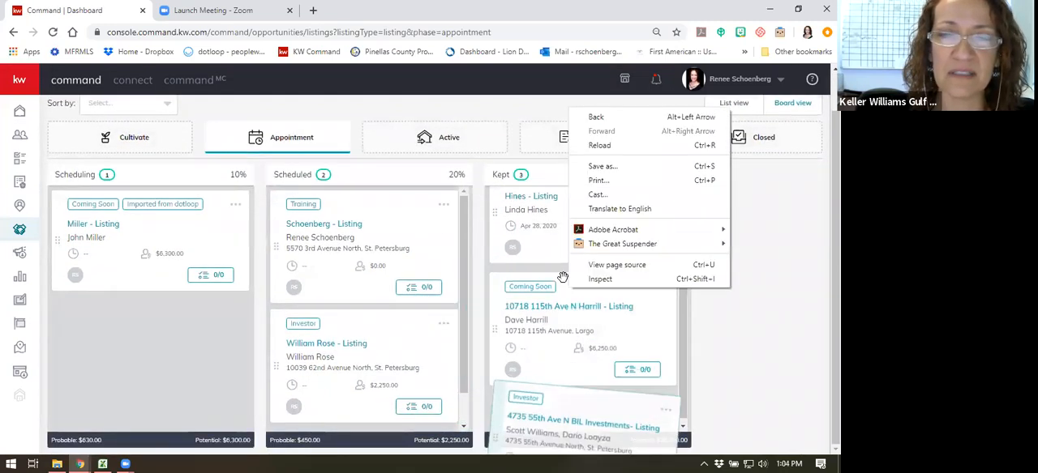
left_click(778, 279)
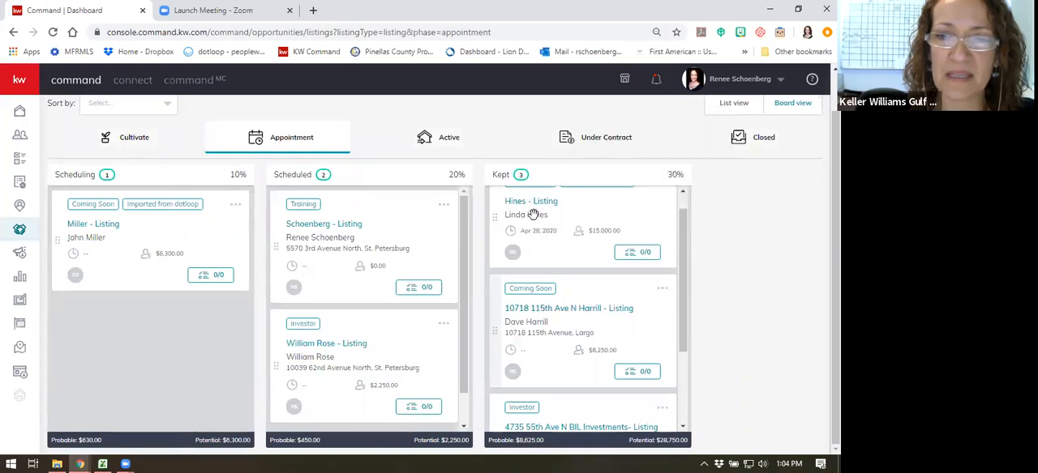
- Move the BIL Investments listing from the Kept stage of Appointment to the Active phase and show the Active board
scroll(573, 341, "down", 3)
left_click_drag(562, 308, 430, 137)
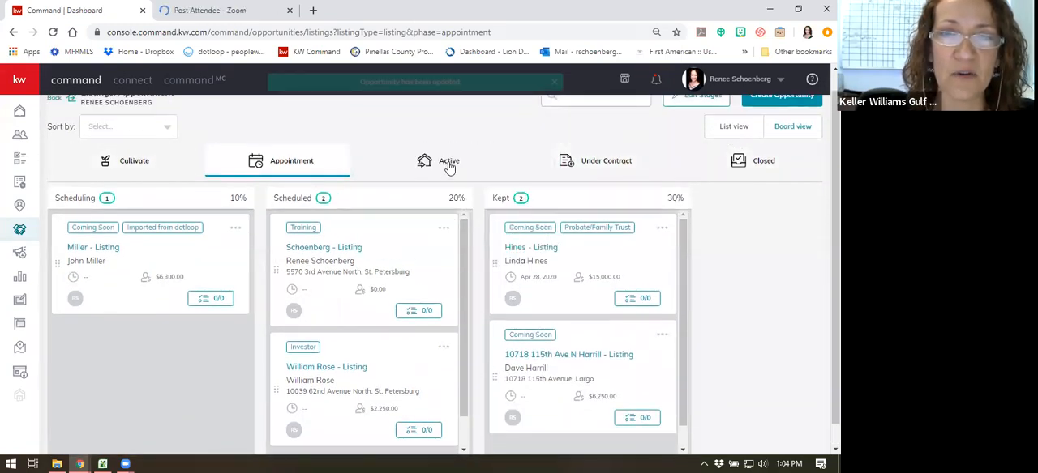
left_click(449, 165)
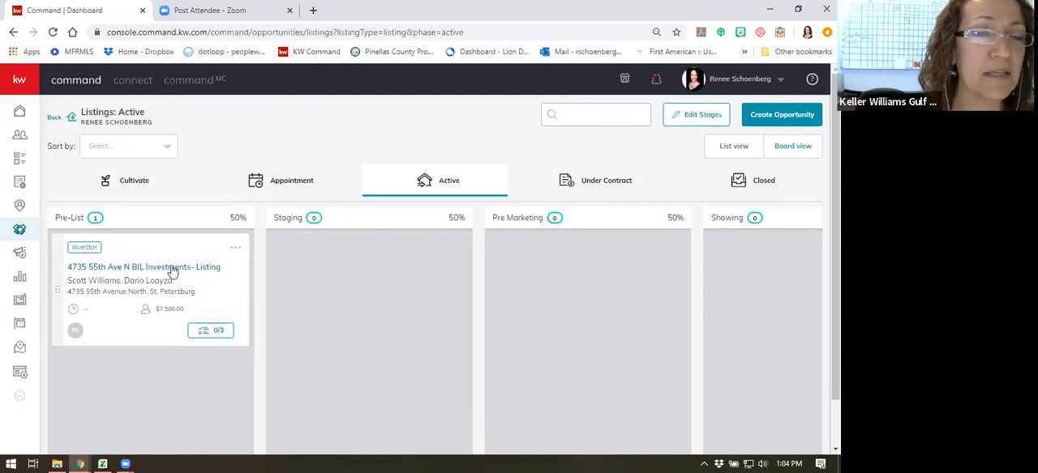
- Open the BIL Investments listing opportunity from the Pre-List stage, look over its details and show its documents
left_click(172, 269)
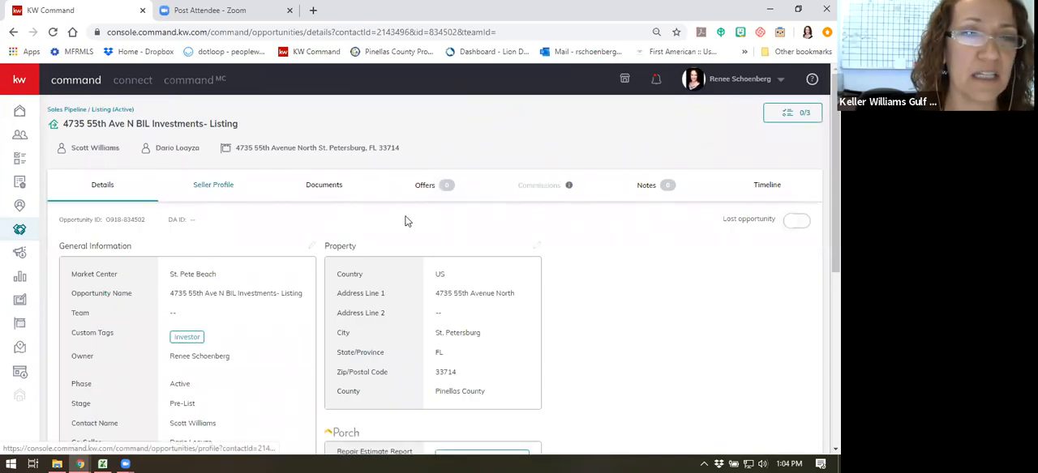
scroll(371, 188, "down", 1)
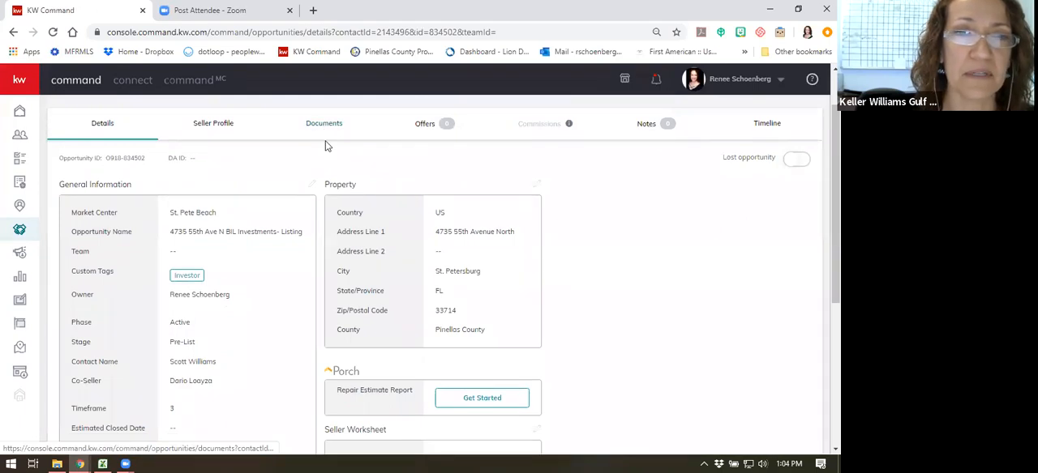
scroll(324, 144, "up", 1)
left_click(325, 185)
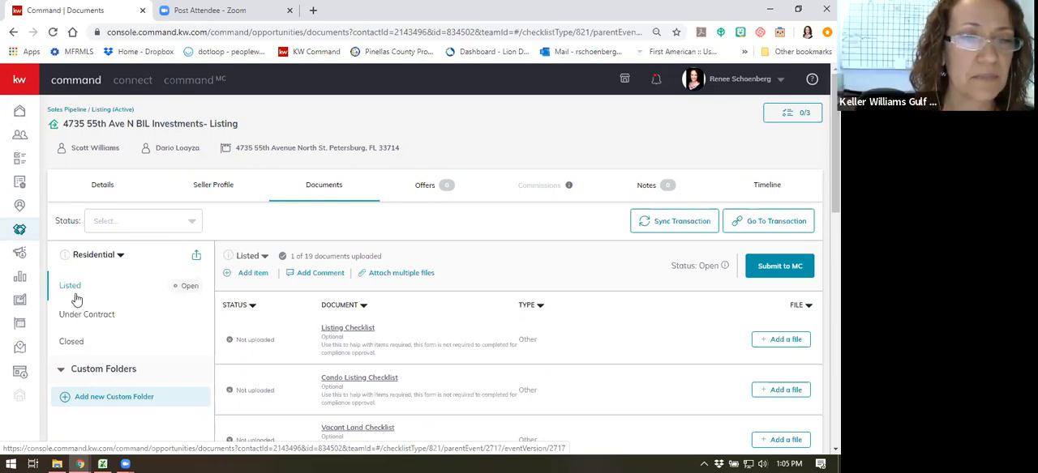
- Look over the document requirements in the Residential Listed folder and preview the Listing Checklist example
scroll(321, 290, "down", 3)
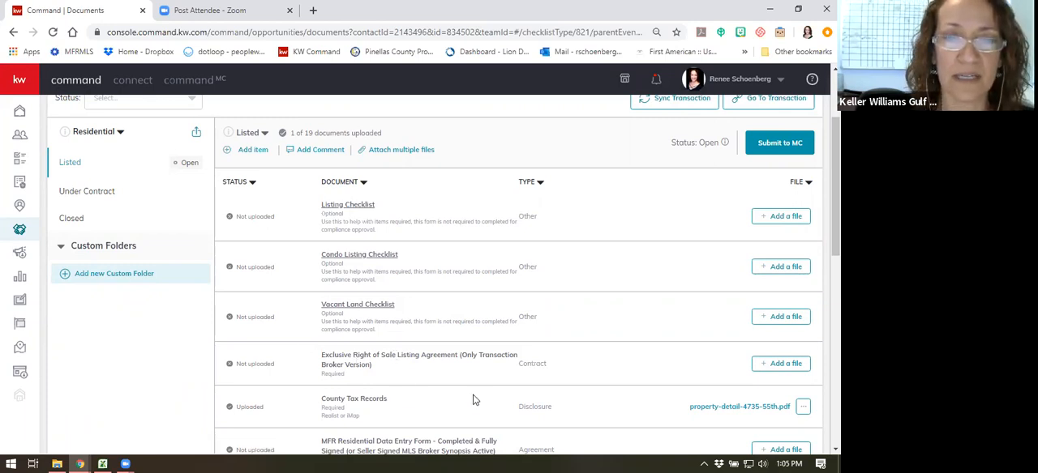
scroll(377, 331, "down", 3)
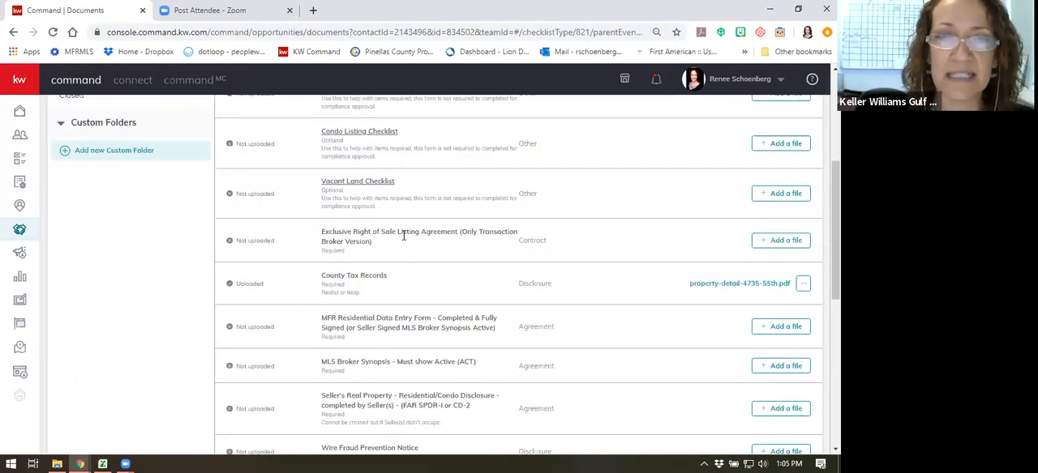
scroll(376, 245, "up", 1)
scroll(376, 245, "up", 1)
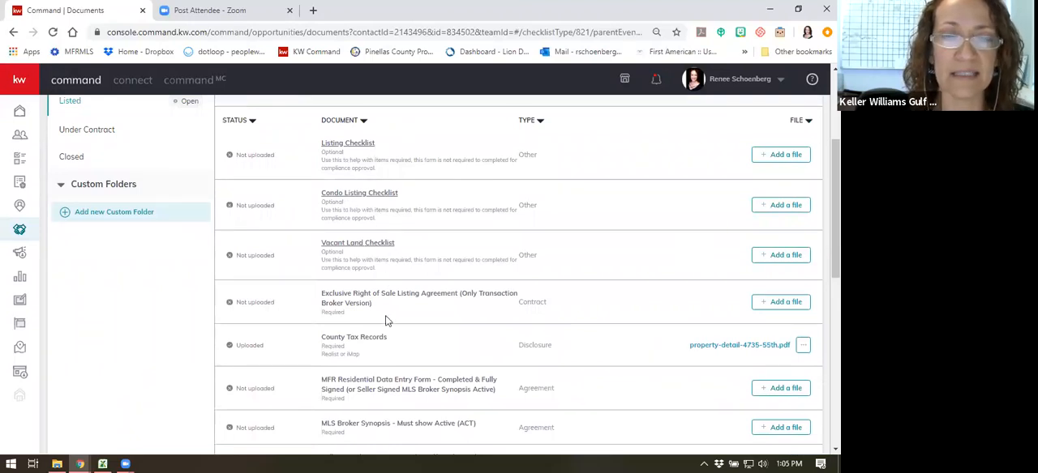
scroll(406, 278, "down", 1)
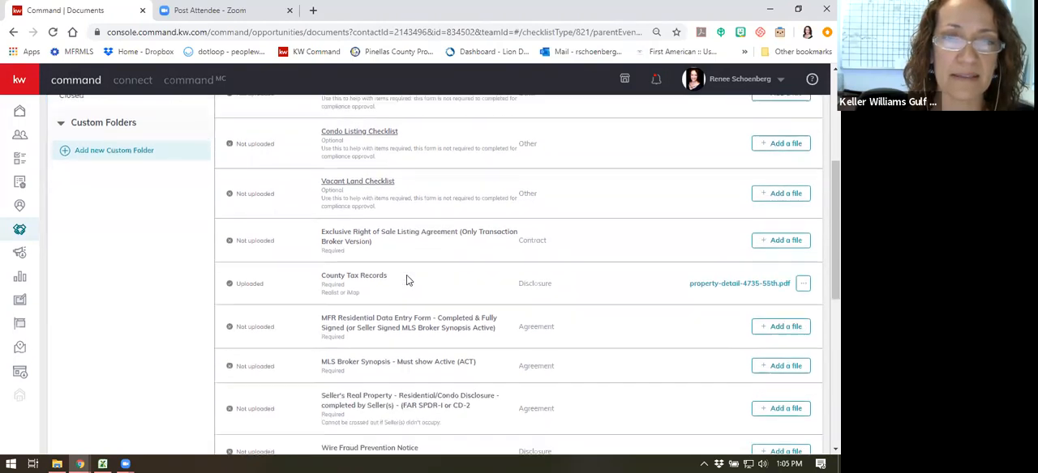
scroll(393, 243, "up", 1)
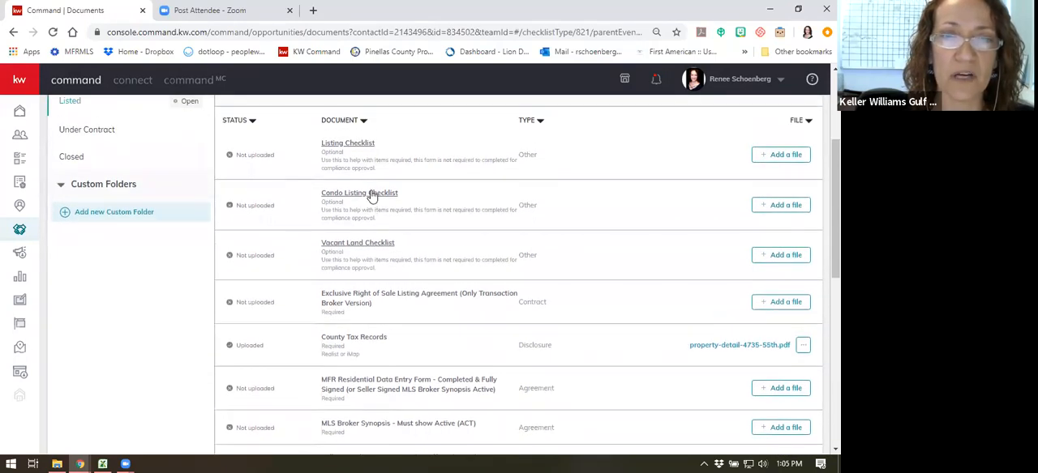
left_click(362, 145)
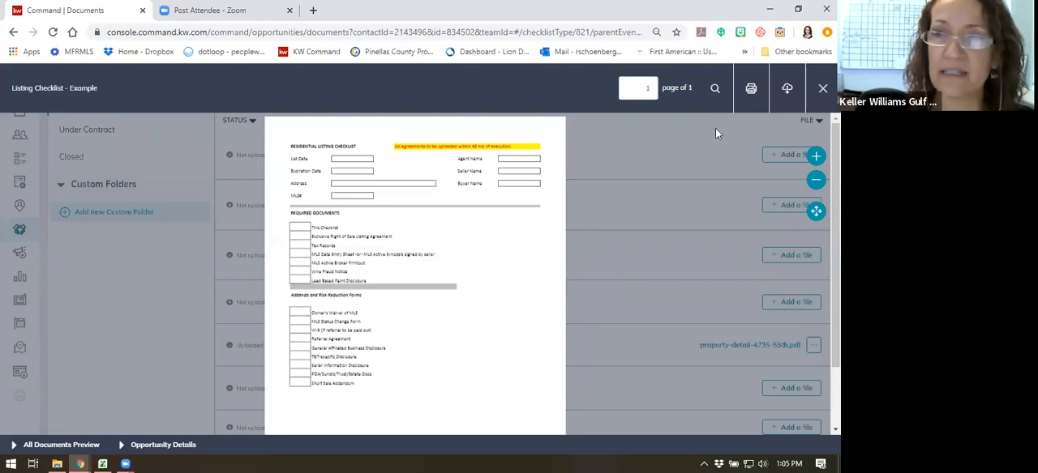
left_click(657, 192)
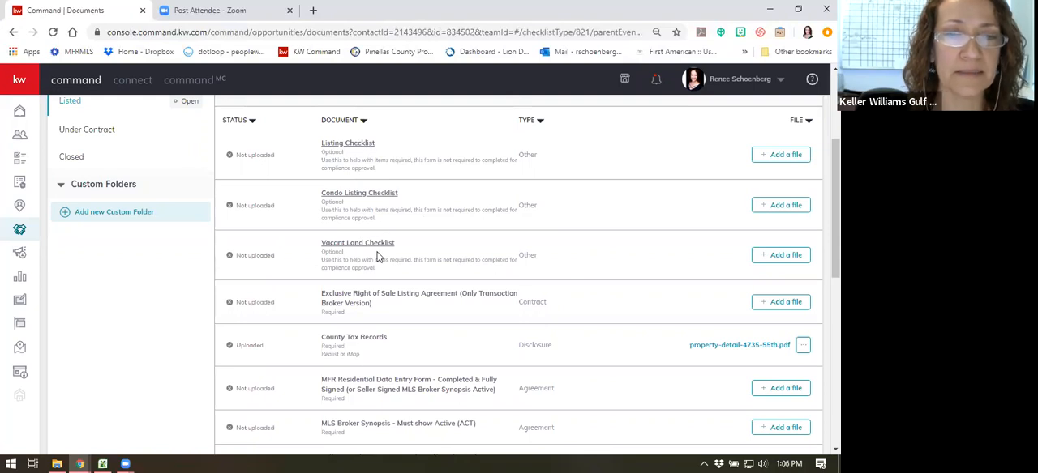
- Examine the required, optional and conditionally required documents in the Listed checklist, down to the Owner's Exclusion of MLS Entry
scroll(397, 259, "down", 1)
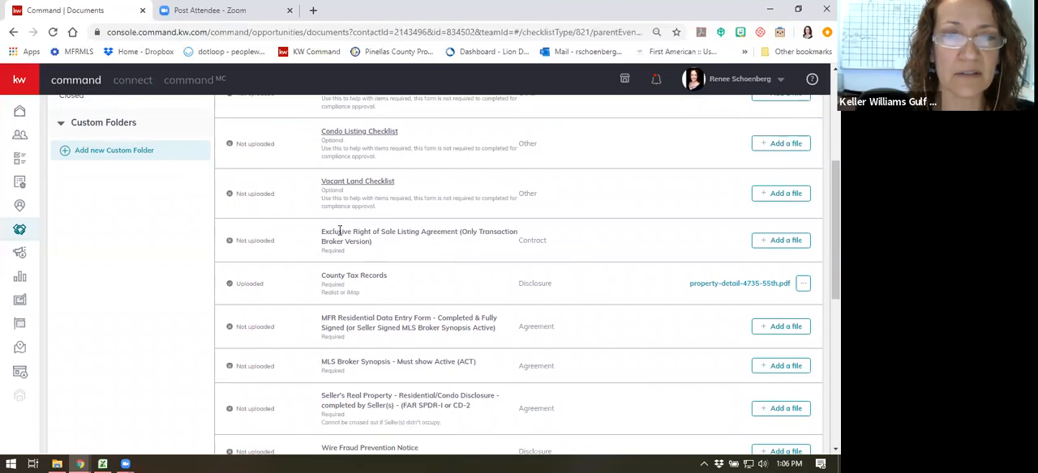
scroll(497, 240, "up", 1)
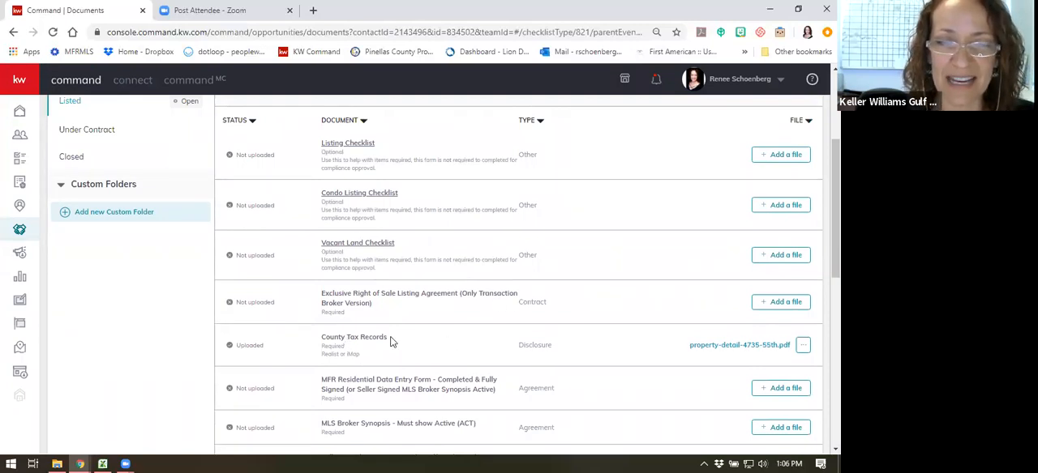
scroll(390, 341, "down", 1)
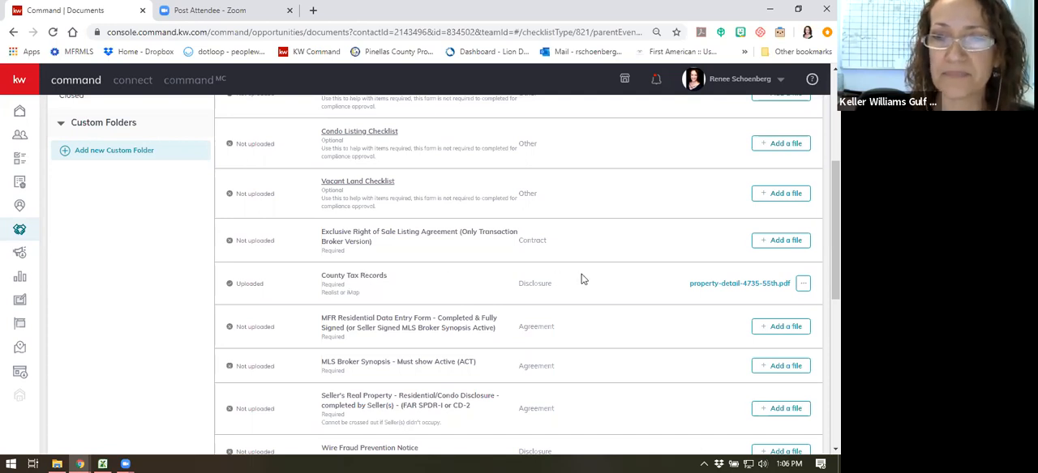
scroll(582, 280, "down", 1)
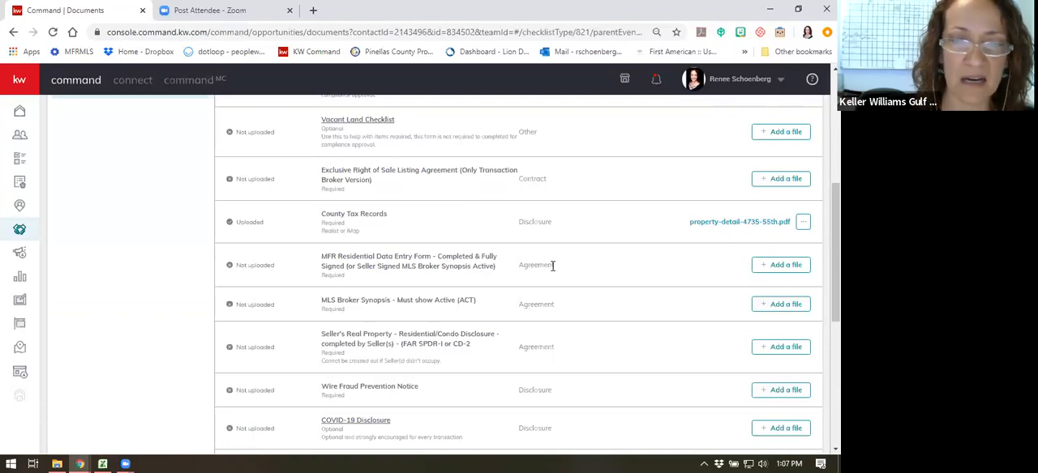
scroll(552, 265, "down", 1)
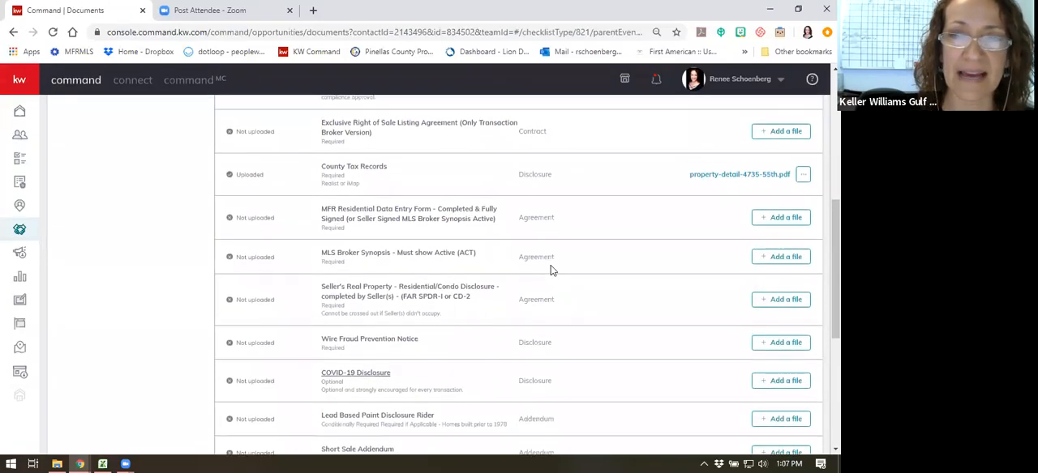
scroll(551, 265, "up", 1)
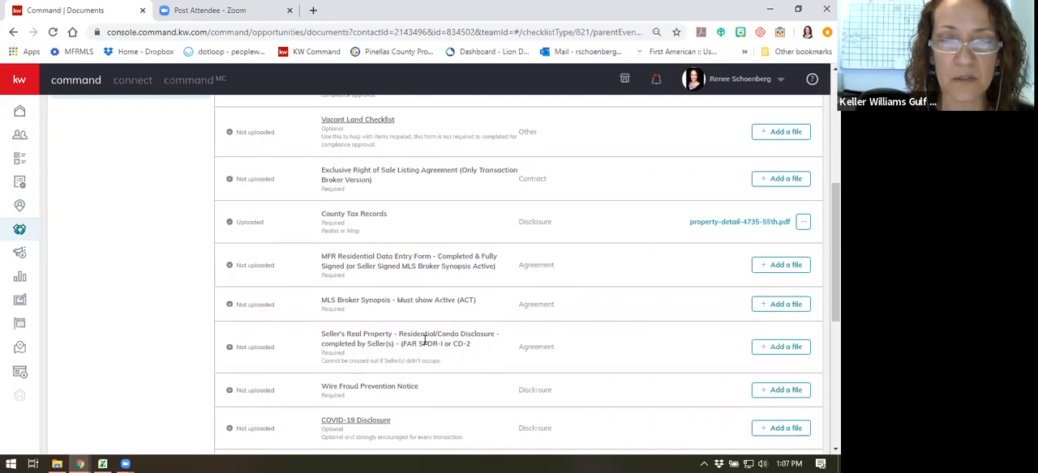
scroll(489, 340, "down", 3)
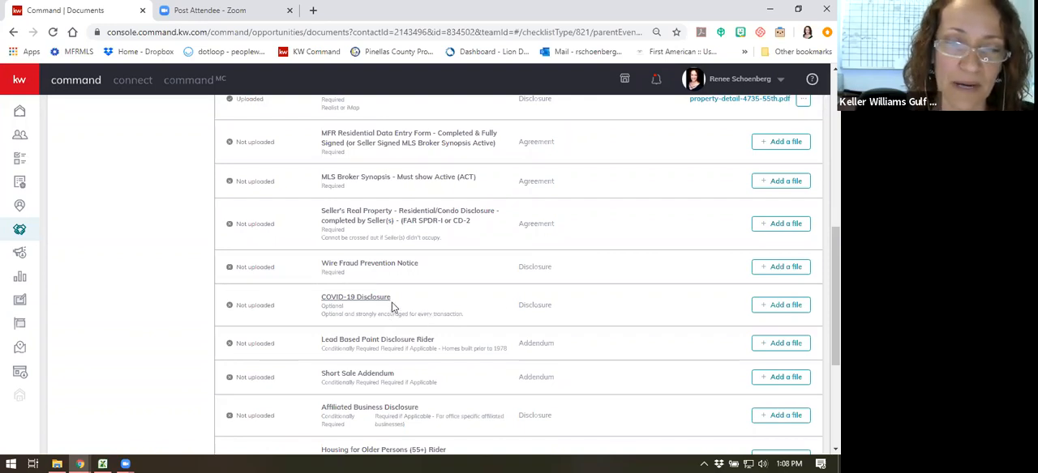
scroll(470, 307, "down", 1)
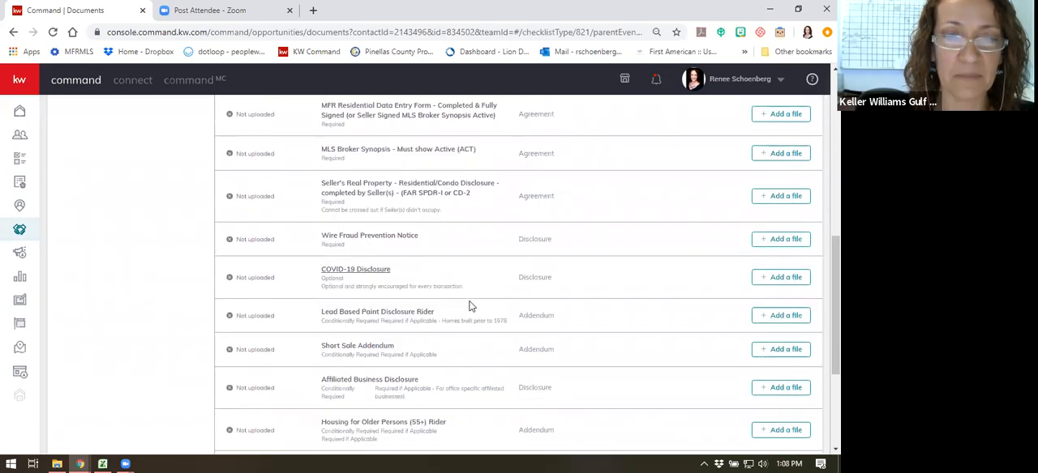
scroll(470, 307, "down", 2)
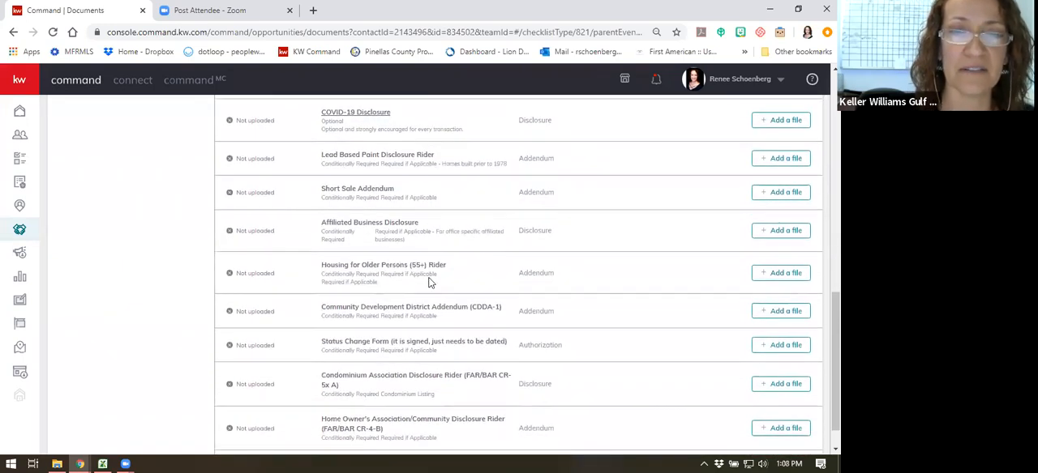
scroll(494, 284, "down", 1)
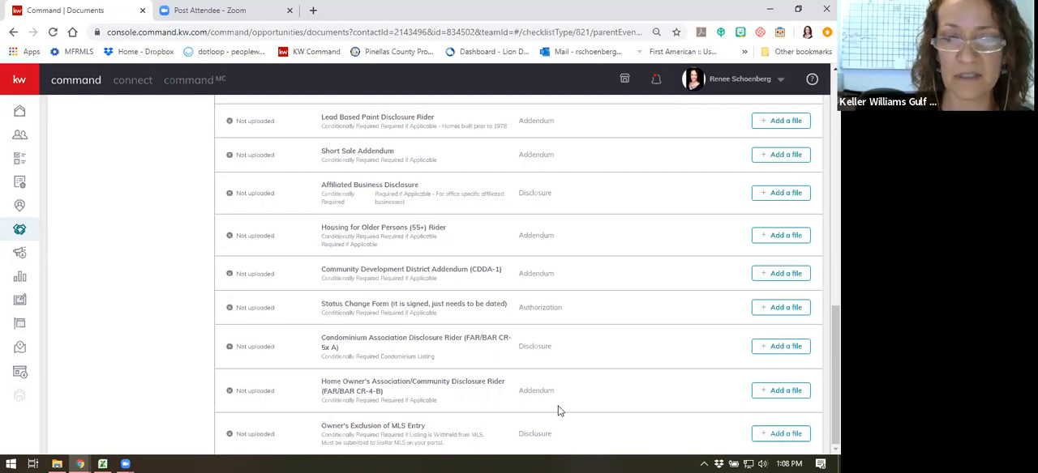
scroll(558, 404, "up", 15)
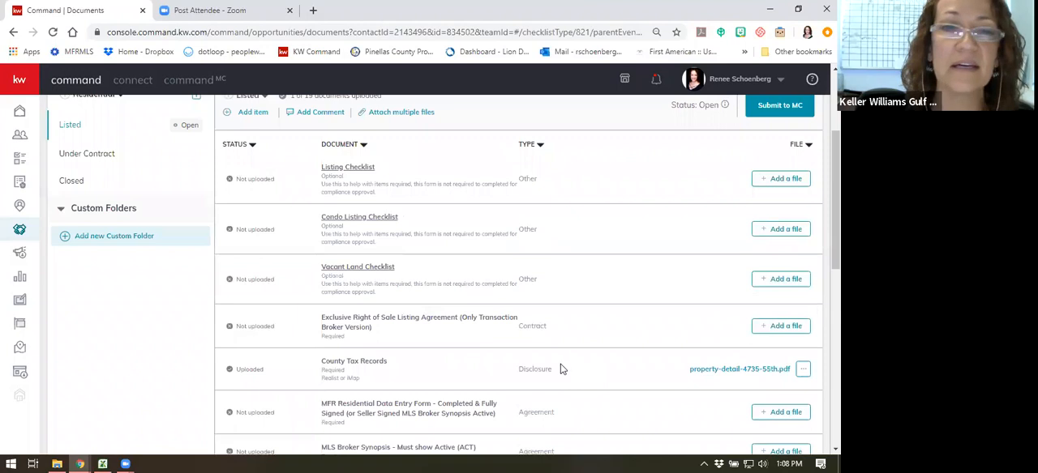
scroll(478, 344, "down", 3)
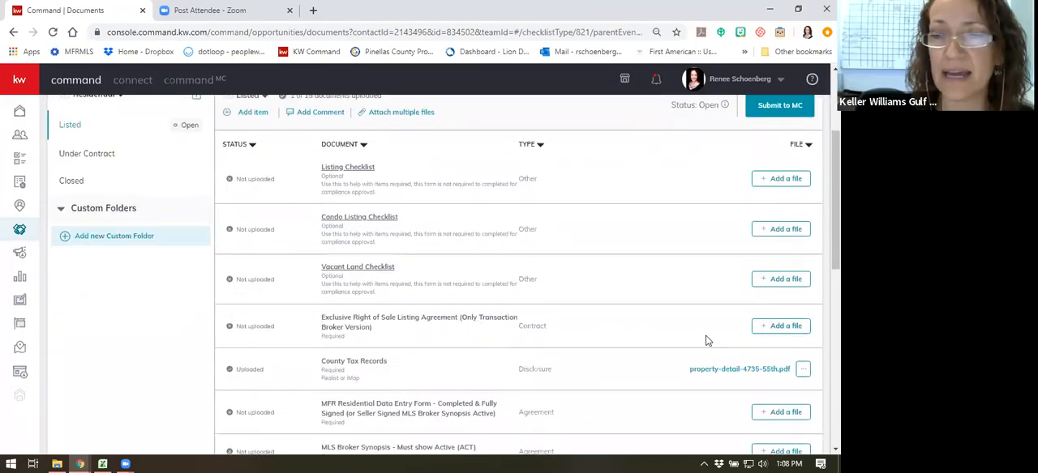
scroll(317, 289, "up", 2)
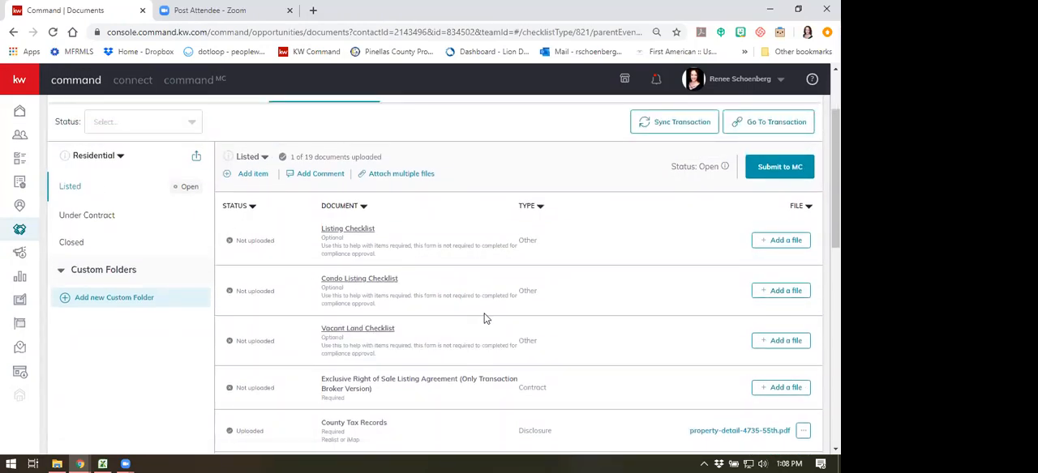
- Search the DocuSign files for "listing" and assign the signed Exclusive Right of Sale Listing Agreement PDF to its required checklist item
scroll(485, 318, "down", 2)
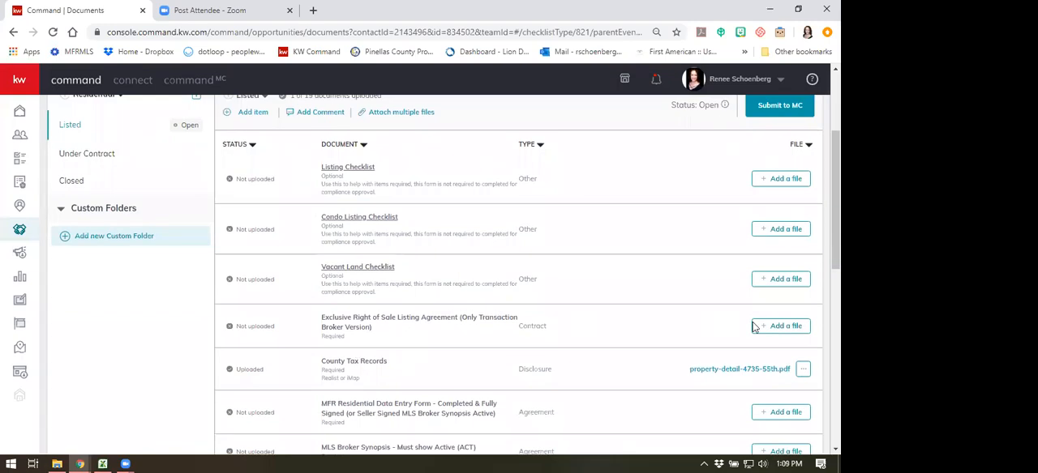
left_click(781, 327)
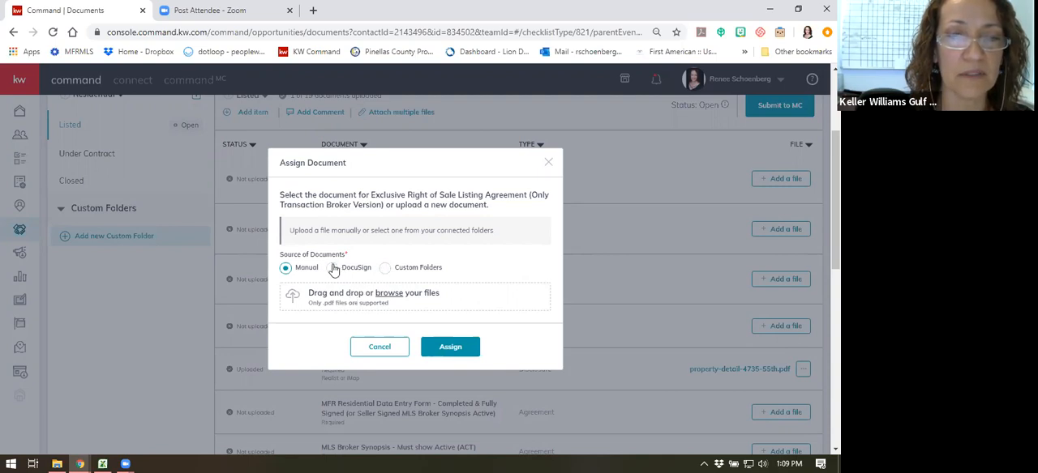
left_click(332, 270)
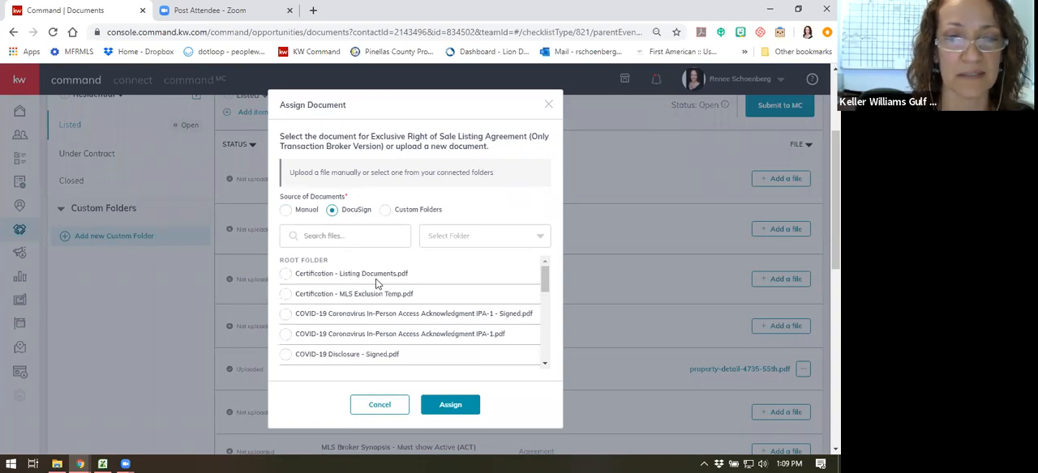
scroll(373, 288, "down", 1)
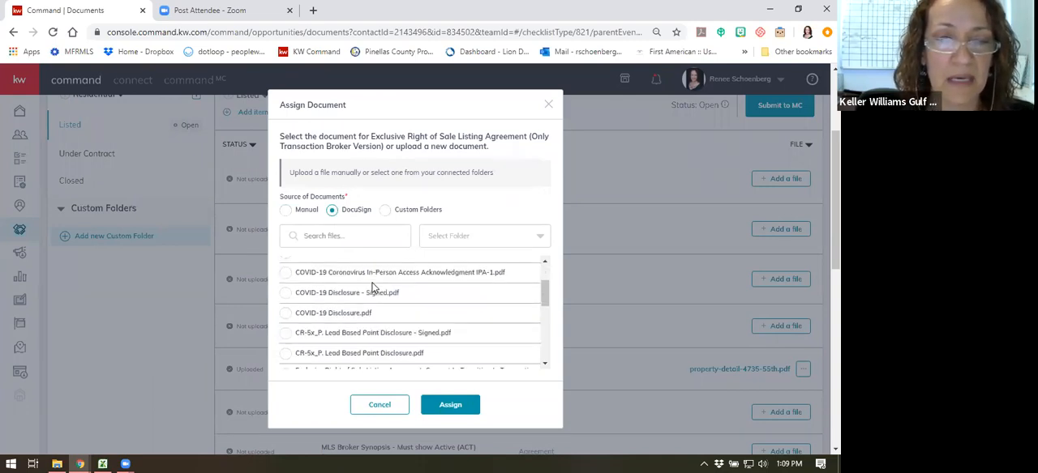
scroll(373, 288, "down", 2)
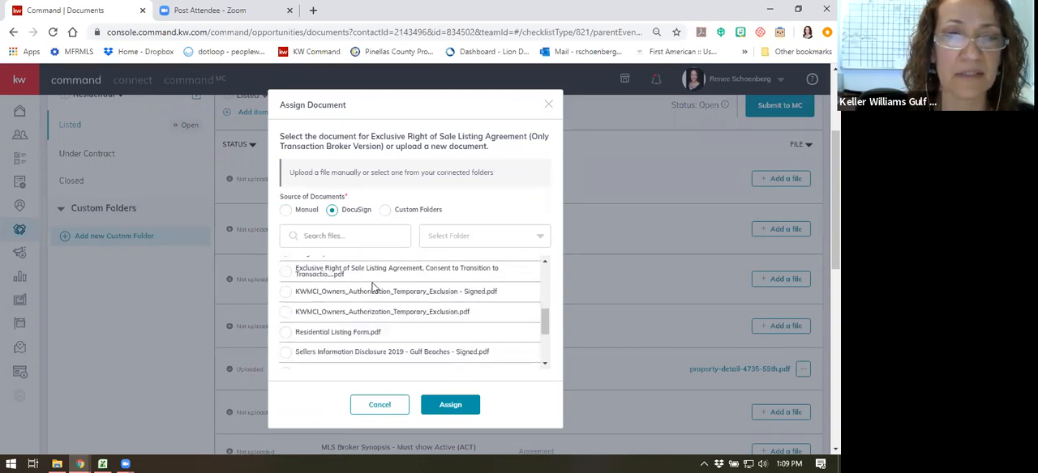
scroll(372, 287, "up", 1)
left_click(349, 235)
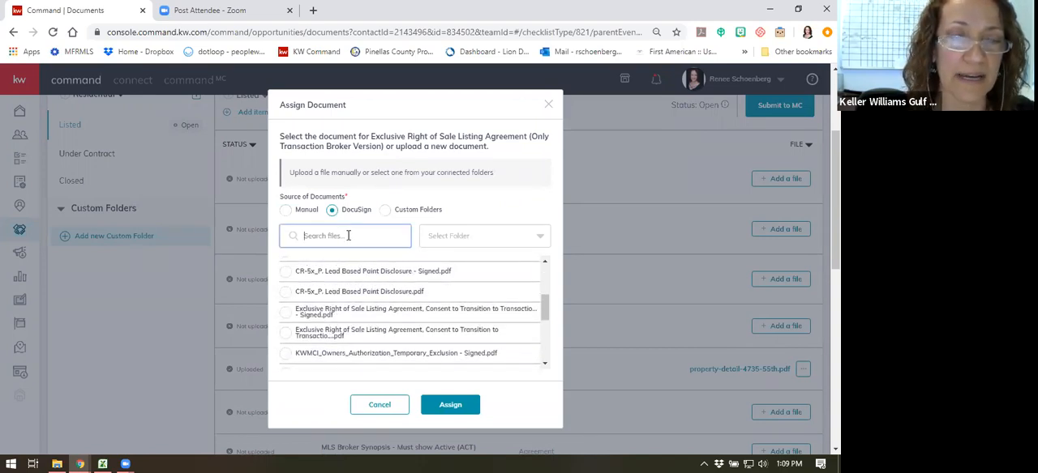
type("lis")
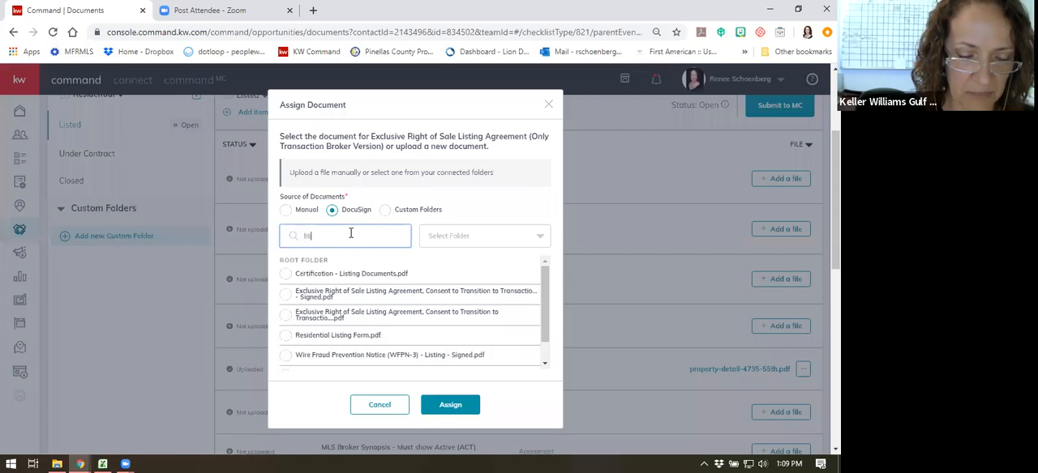
type("ting")
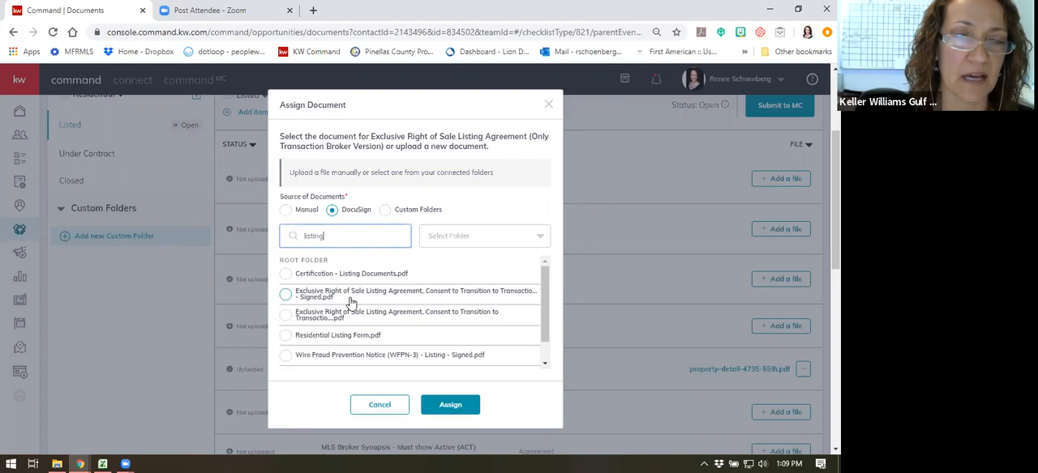
left_click(286, 295)
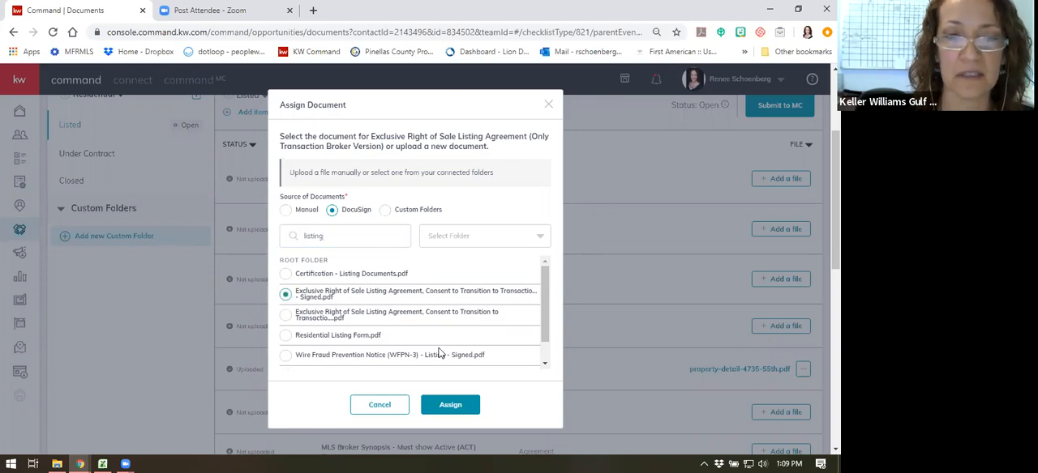
left_click(451, 402)
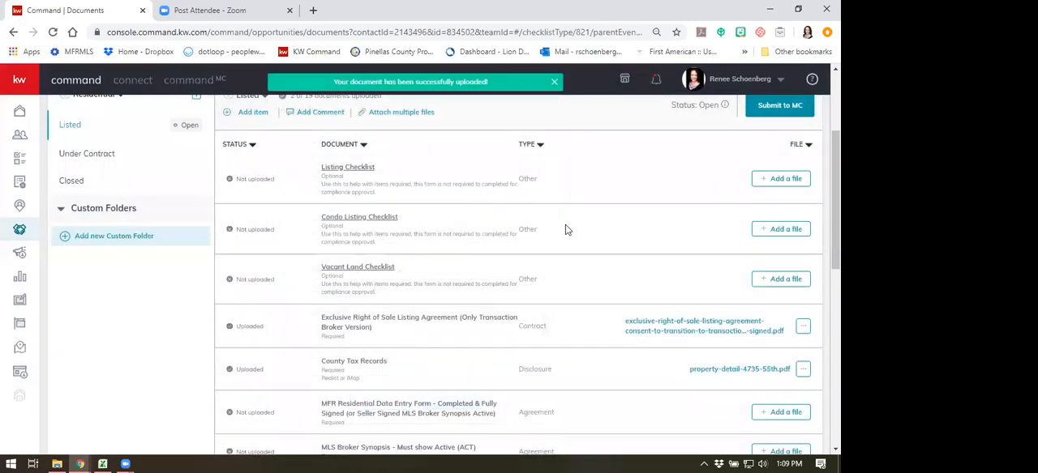
- Find the signed Sellers Property Disclosure - Residential_SPDR-3 in DocuSign with "property" and assign it to the Seller's Real Property disclosure item
scroll(673, 324, "down", 1)
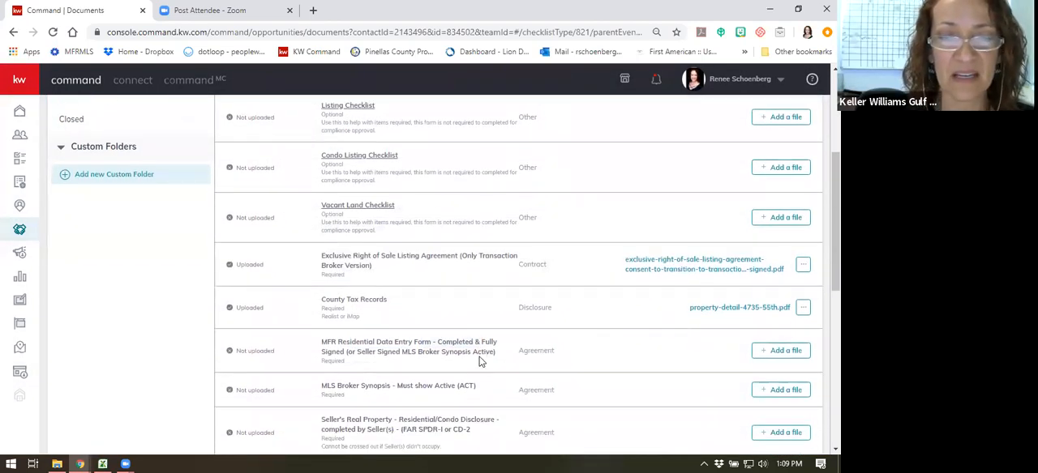
scroll(481, 346, "down", 1)
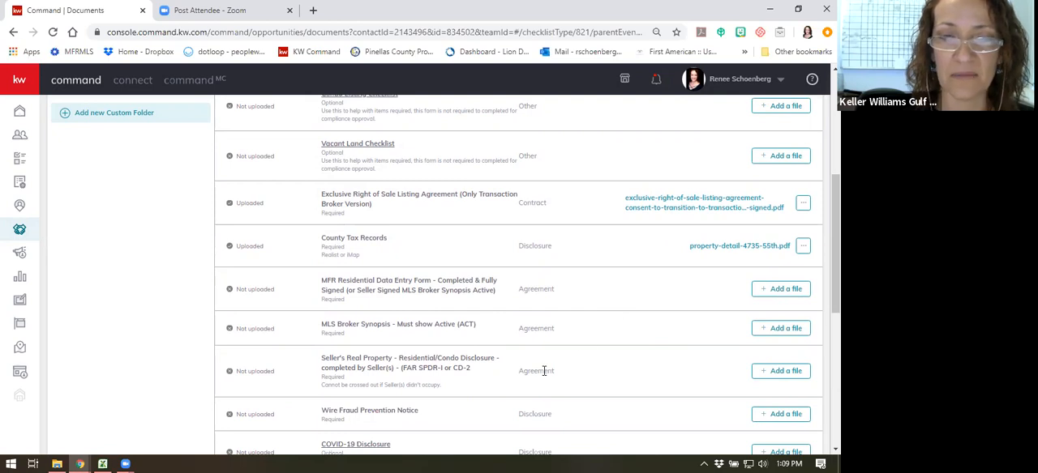
left_click(798, 371)
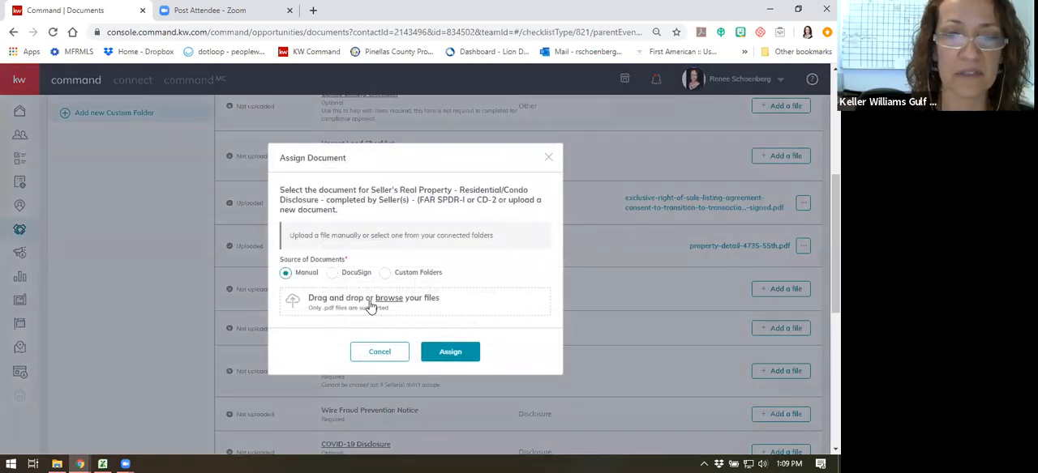
left_click(333, 273)
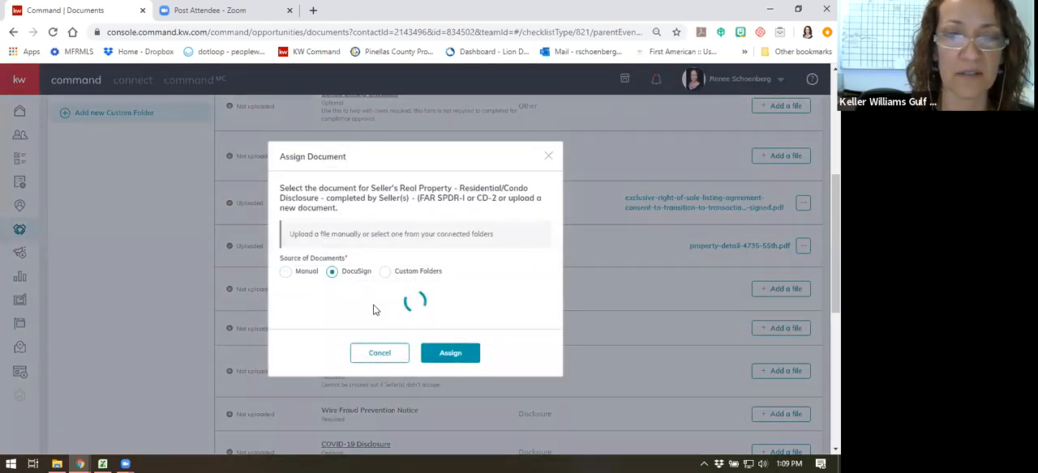
left_click(367, 241)
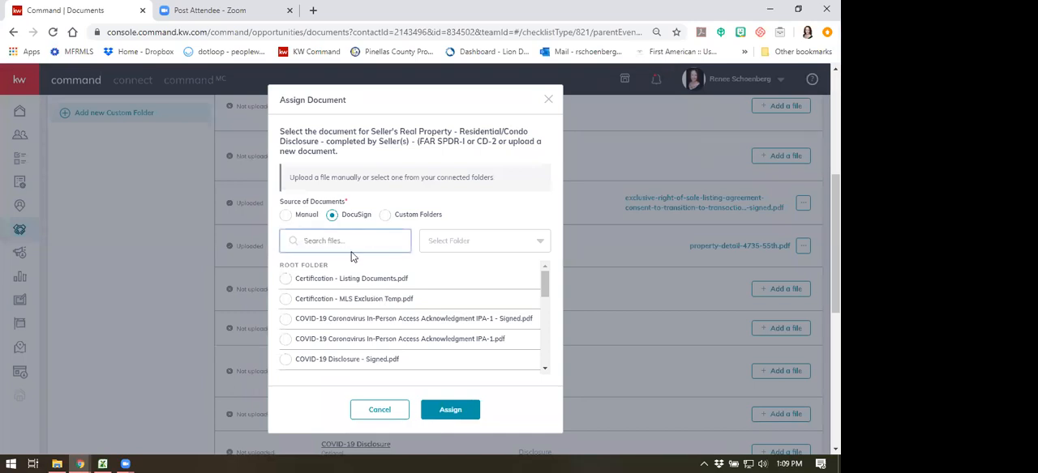
type("property")
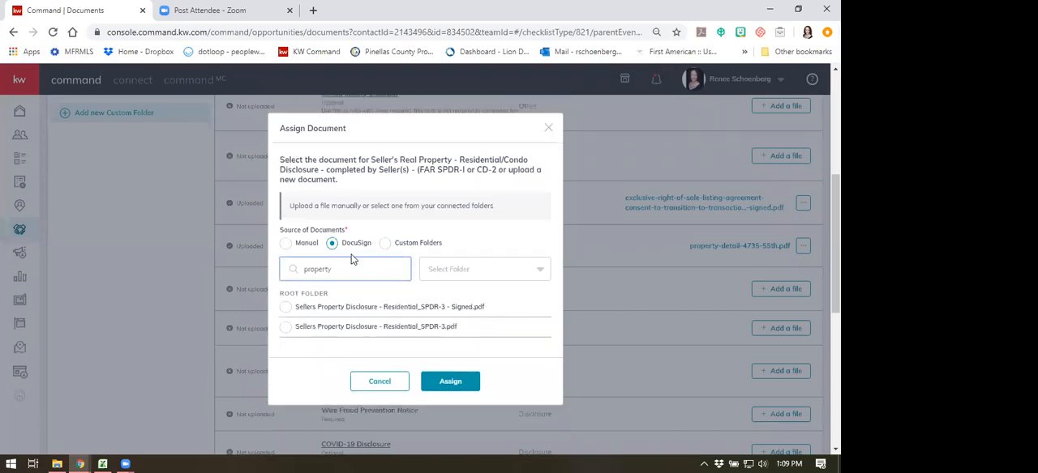
left_click(285, 307)
left_click(451, 382)
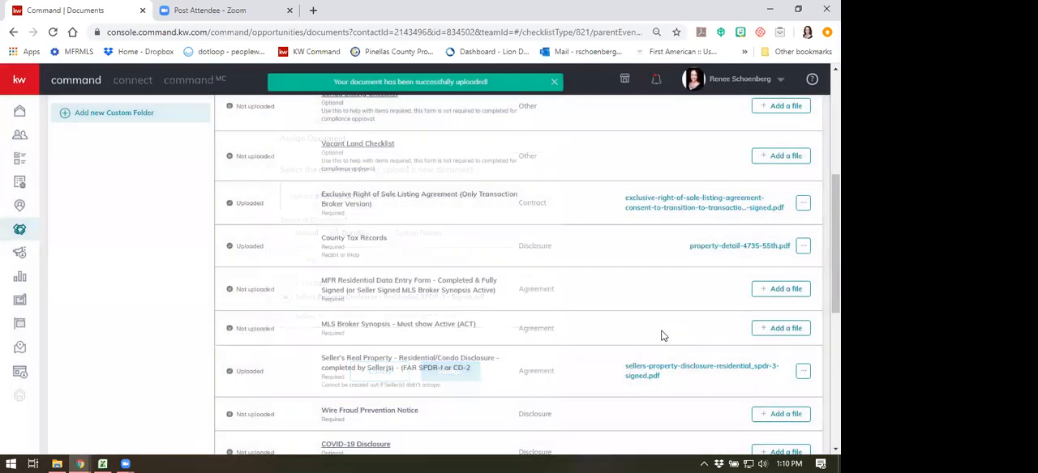
scroll(660, 332, "down", 1)
left_click(554, 82)
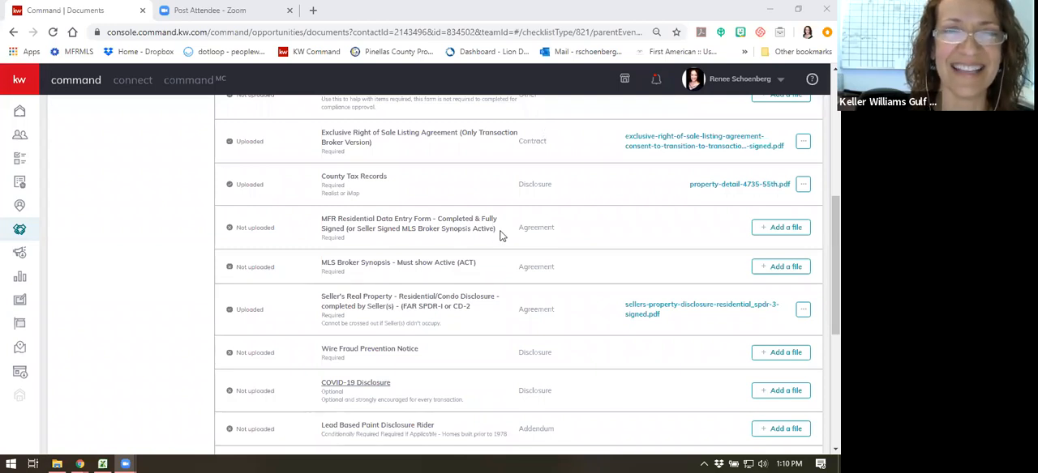
- Search DocuSign for "wire" and assign the signed Wire Fraud Prevention Notice (WFPN-3) - Listing PDF to the Wire Fraud Prevention Notice item
scroll(463, 320, "down", 1)
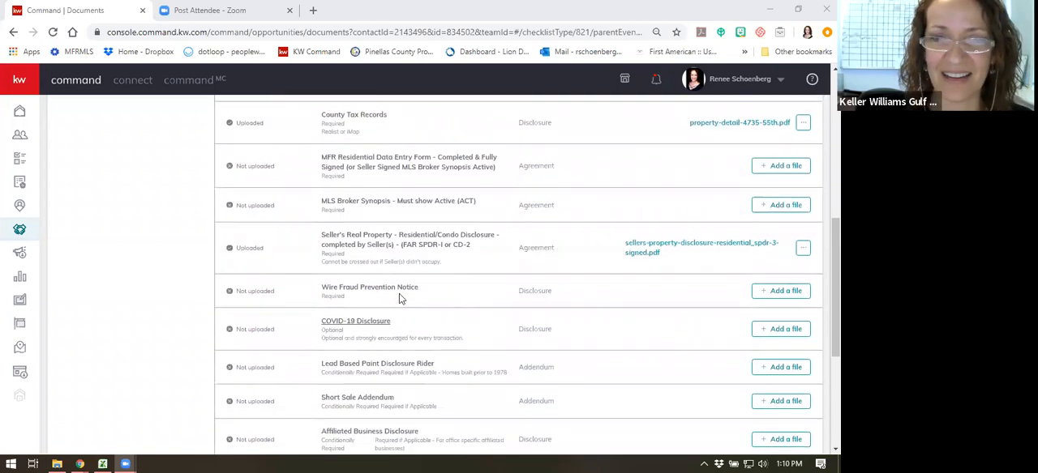
left_click(763, 293)
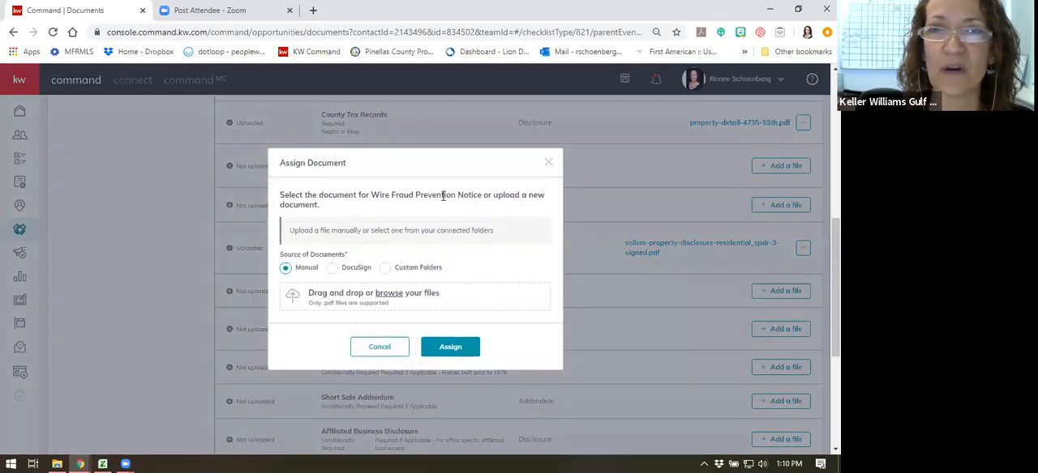
left_click(333, 267)
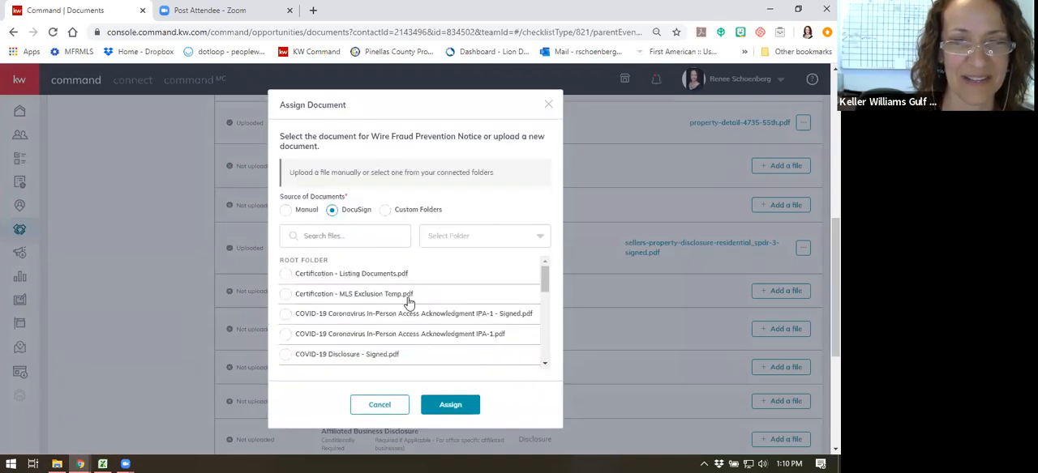
left_click(347, 235)
type("wire")
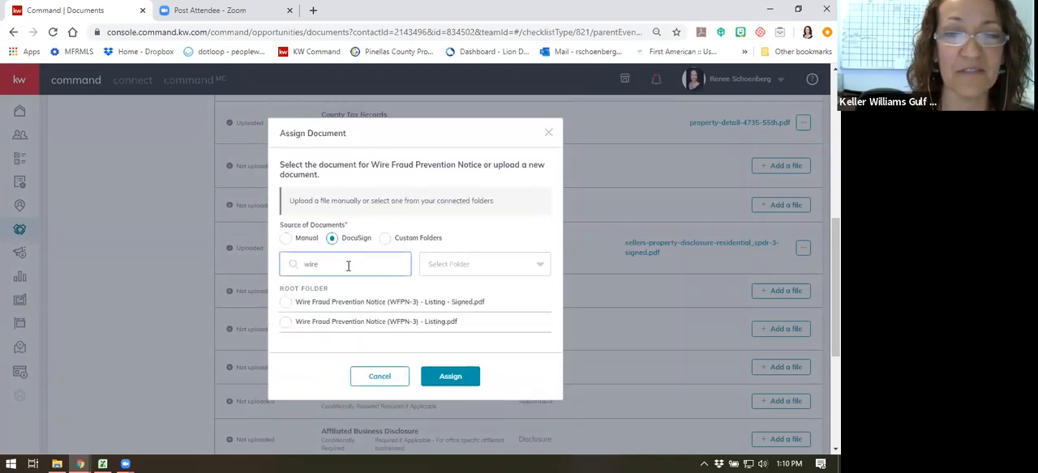
left_click(286, 305)
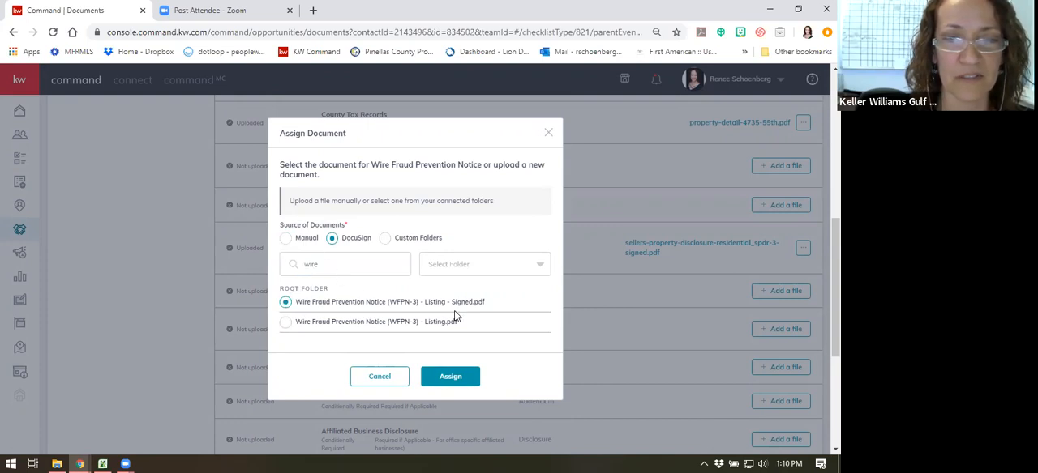
left_click(447, 377)
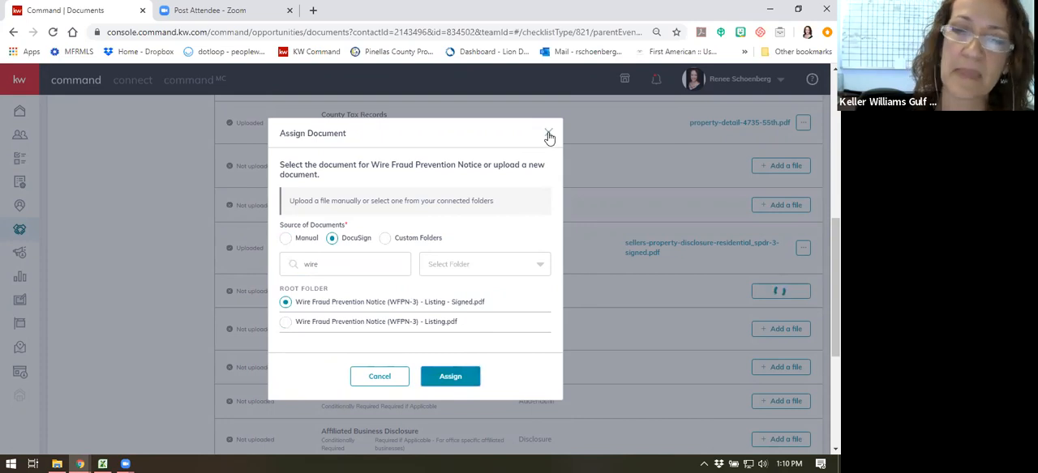
- Search DocuSign for "covid" and assign COVID-19 Disclosure - Signed.pdf to the COVID-19 Disclosure item
scroll(655, 341, "down", 2)
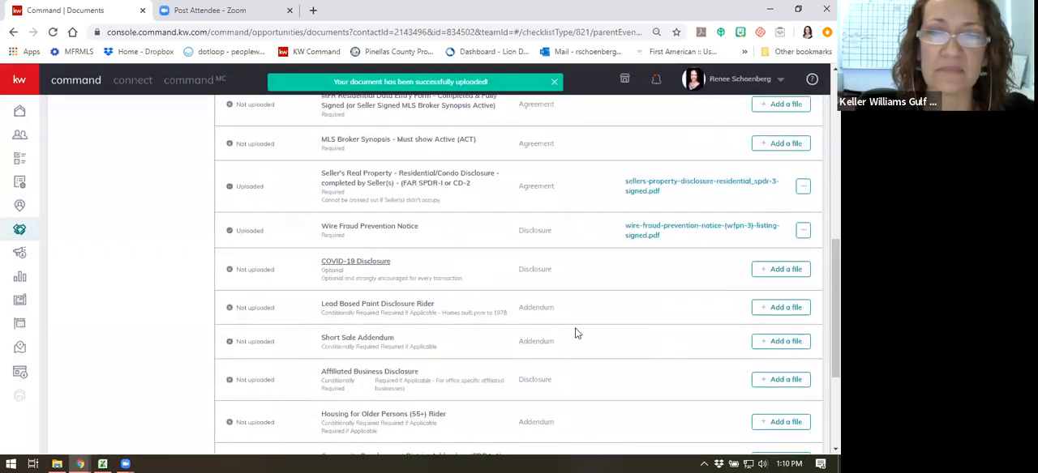
left_click(791, 207)
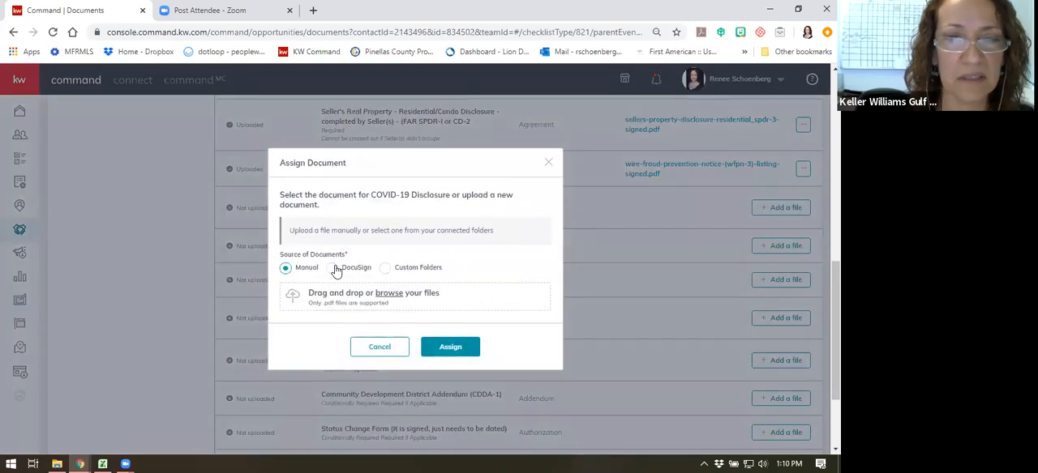
left_click(333, 269)
left_click(367, 236)
type("covid")
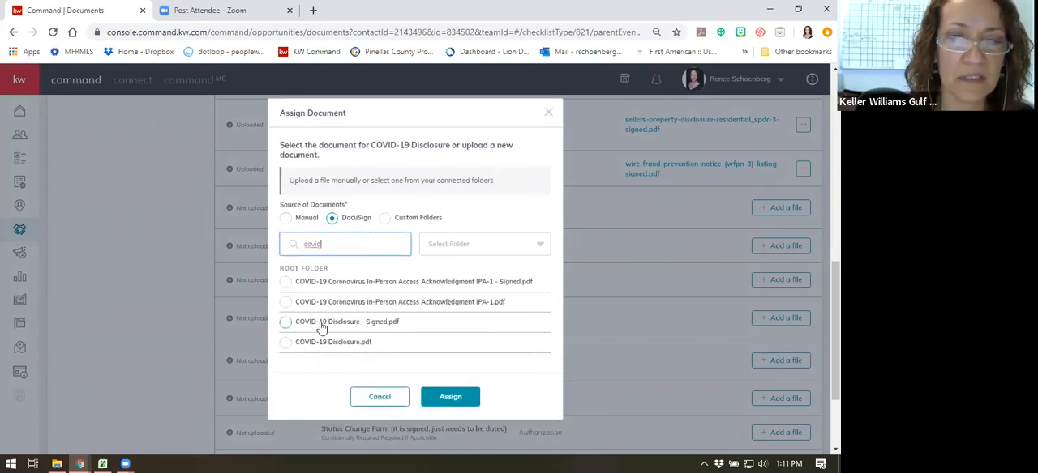
left_click(286, 324)
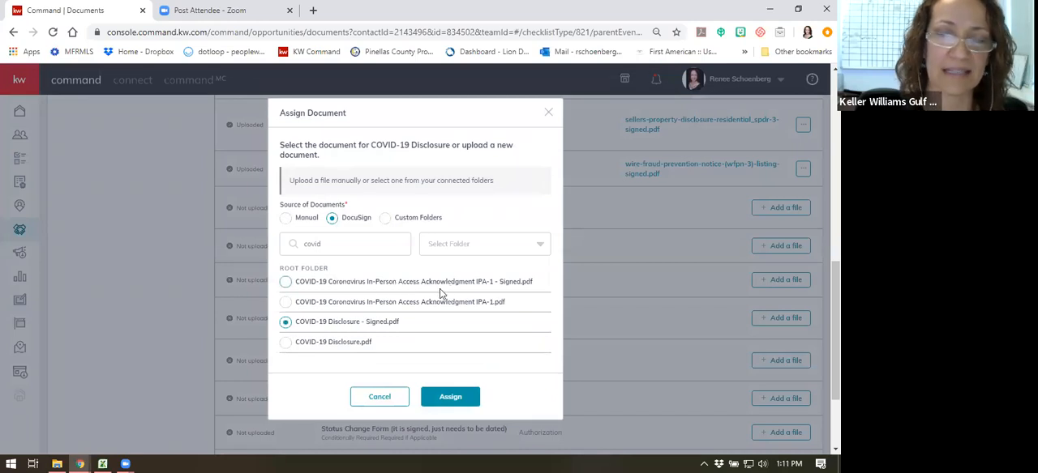
left_click(456, 397)
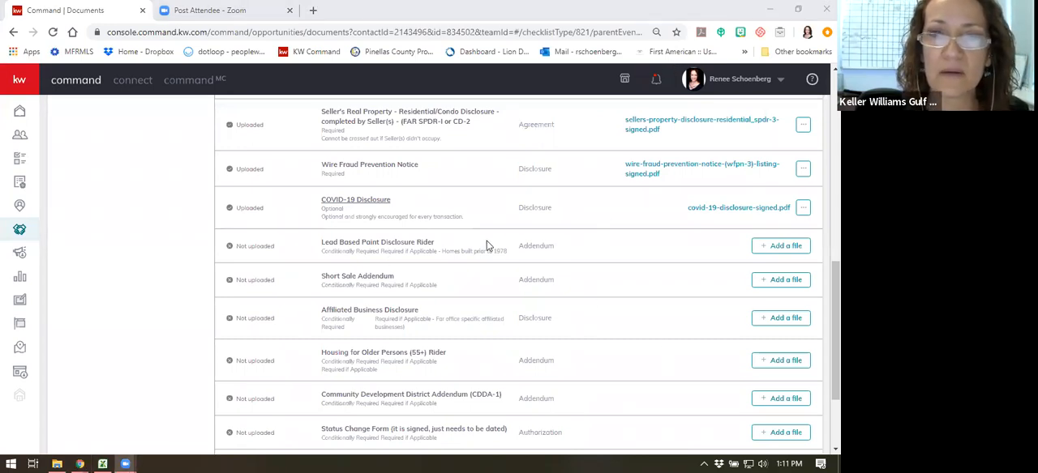
- Search DocuSign for "lead" and assign the signed CR-5x_P. Lead Based Paint Disclosure PDF to the Lead Based Paint Disclosure Rider item
left_click(760, 245)
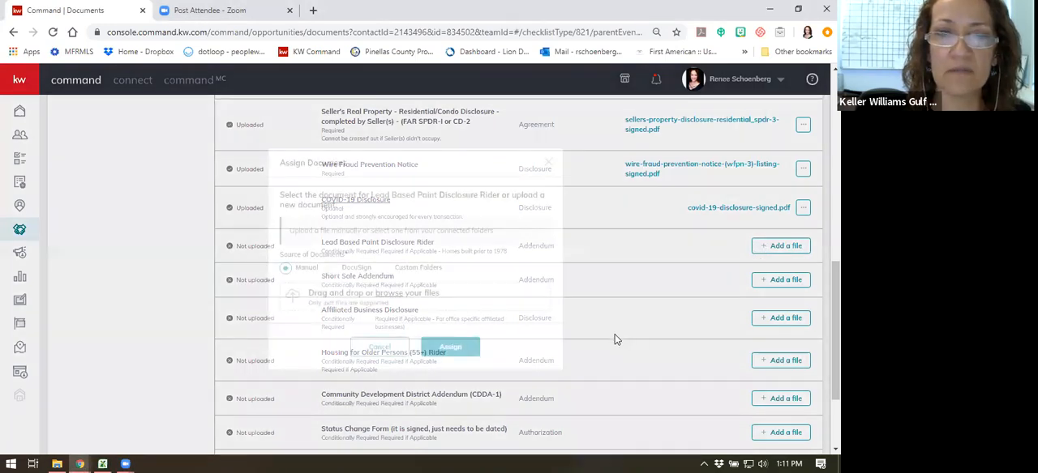
left_click(333, 266)
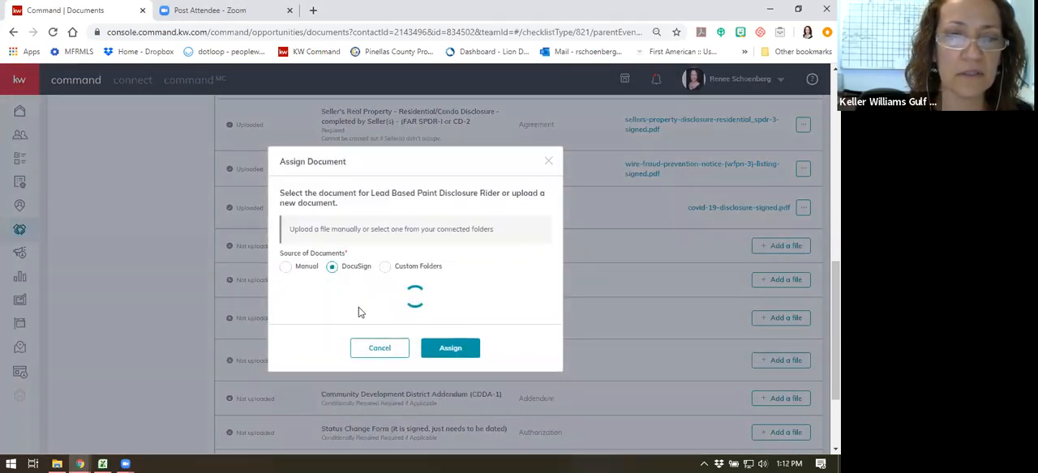
left_click(343, 237)
type("lead")
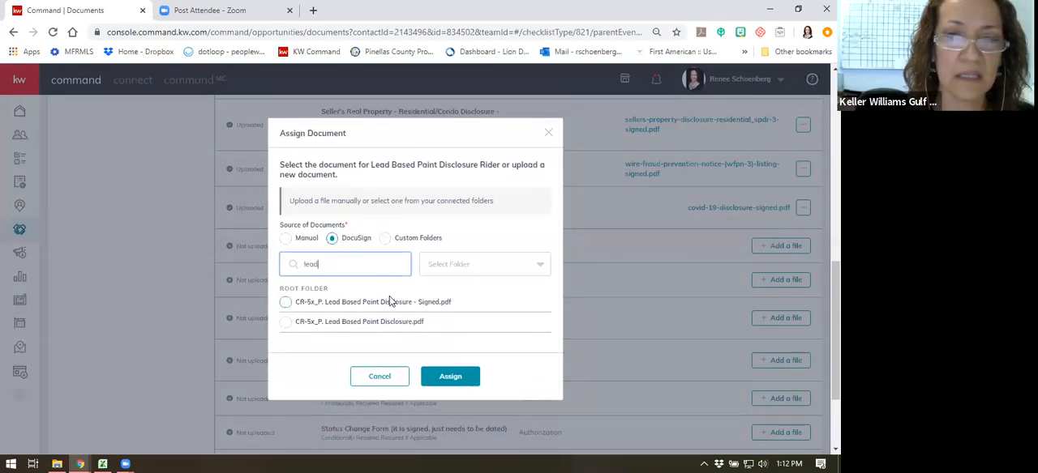
left_click(286, 302)
left_click(452, 377)
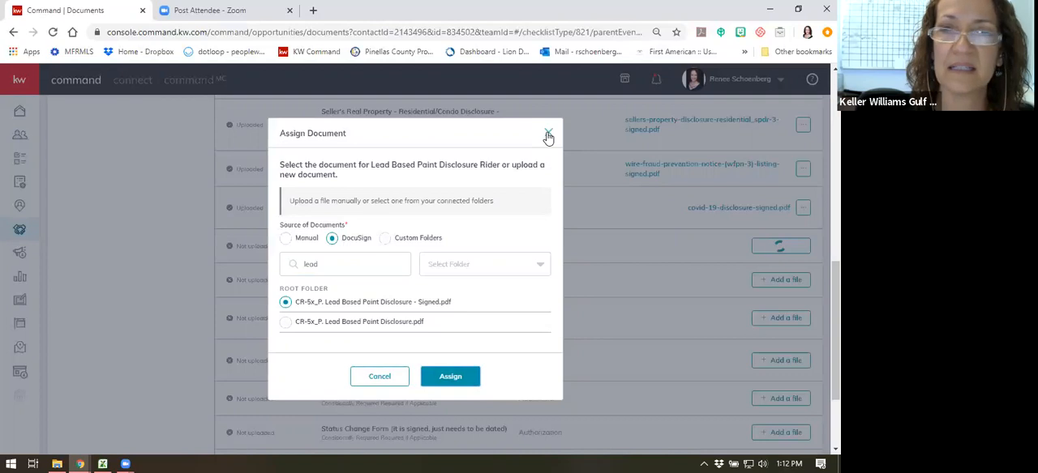
- Search DocuSign for "exclu" and assign KWMCI_Owners_Authorization_Temporary_Exclusion - Signed.pdf to the Owner's Exclusion of MLS Entry item
scroll(598, 336, "down", 3)
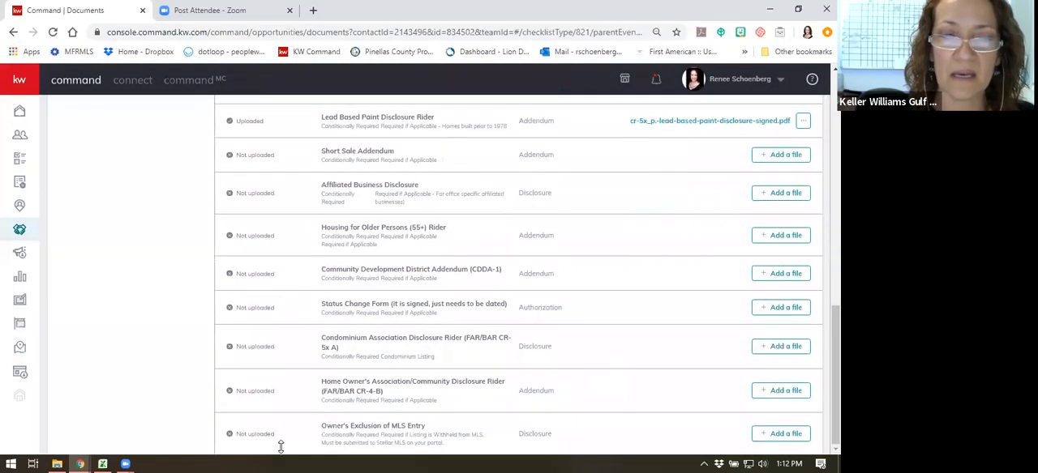
left_click(785, 434)
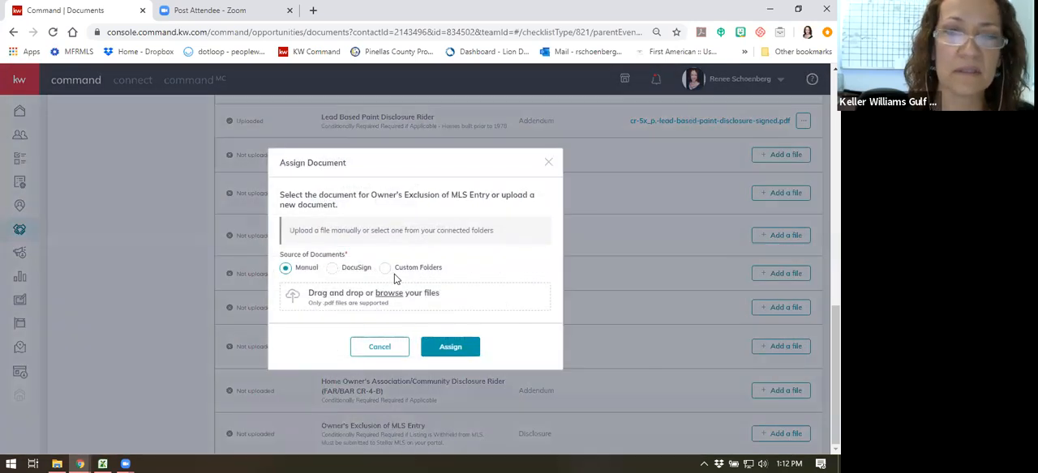
left_click(332, 268)
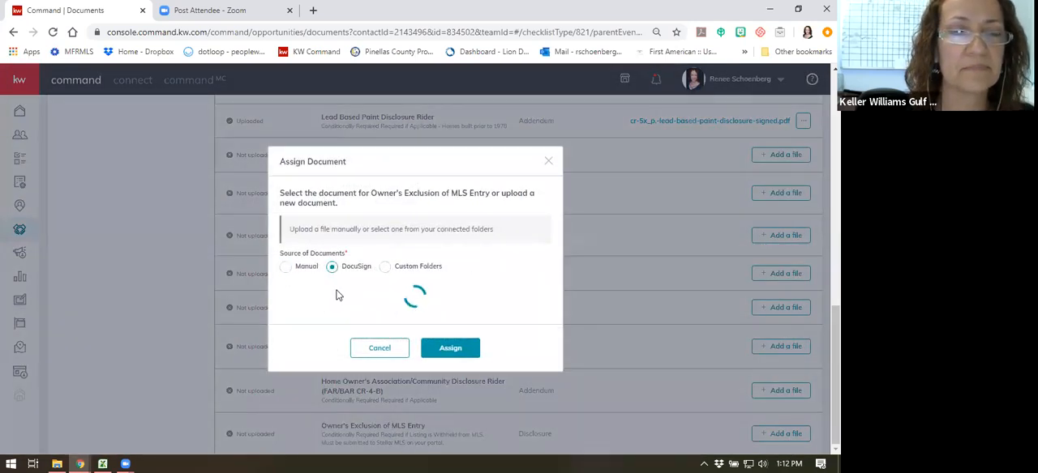
left_click(337, 244)
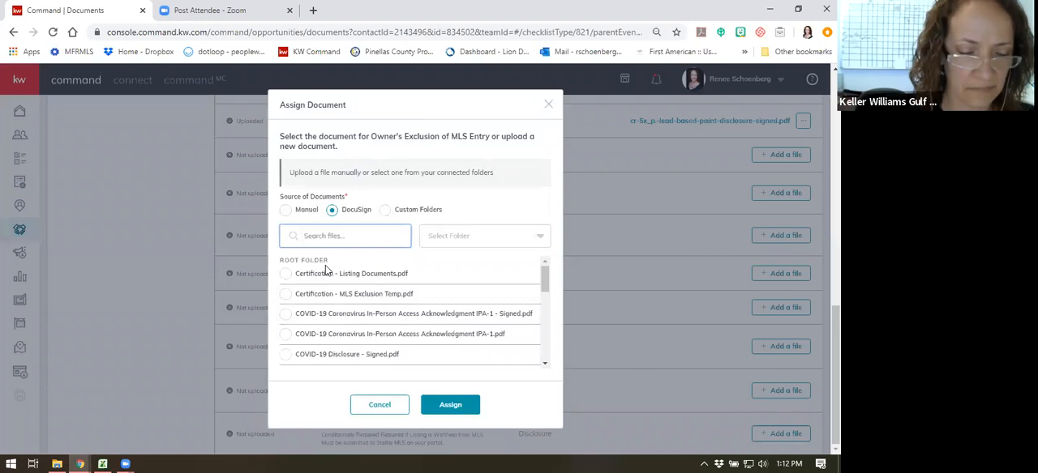
type("exclu")
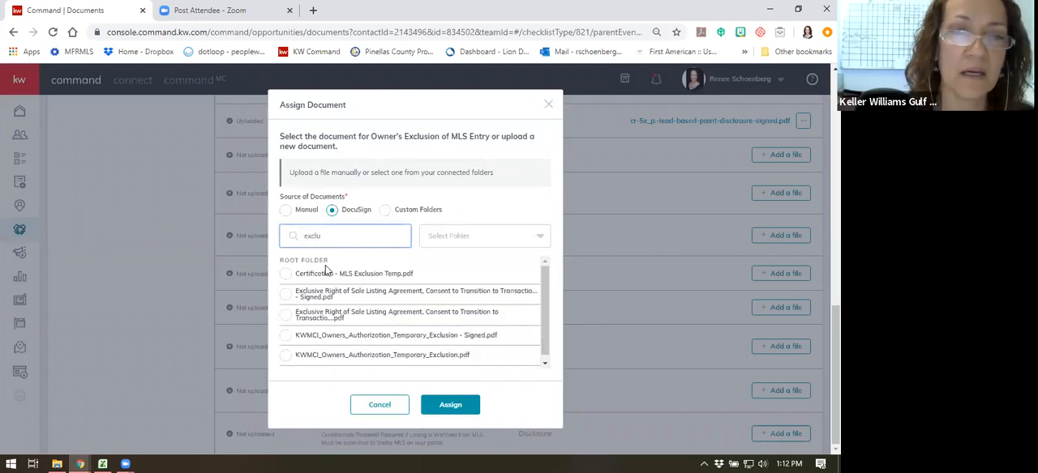
scroll(469, 299, "down", 1)
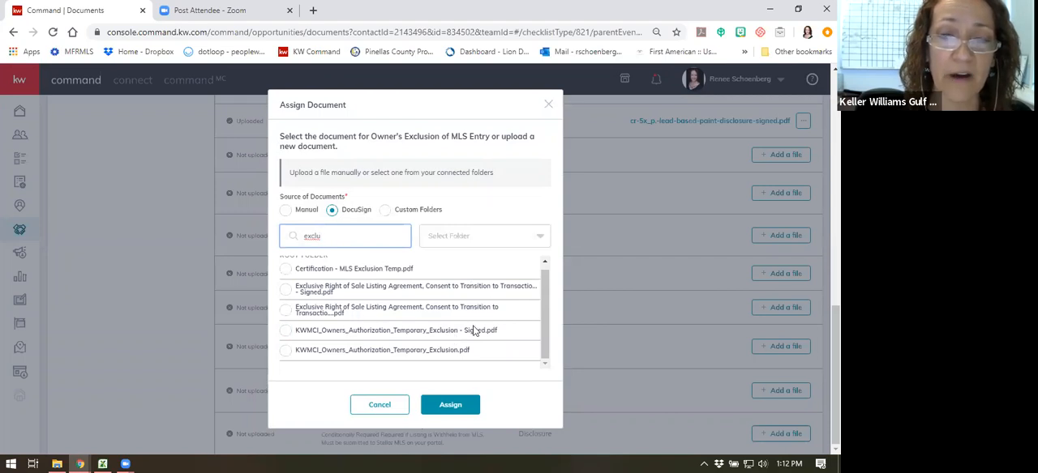
left_click(286, 331)
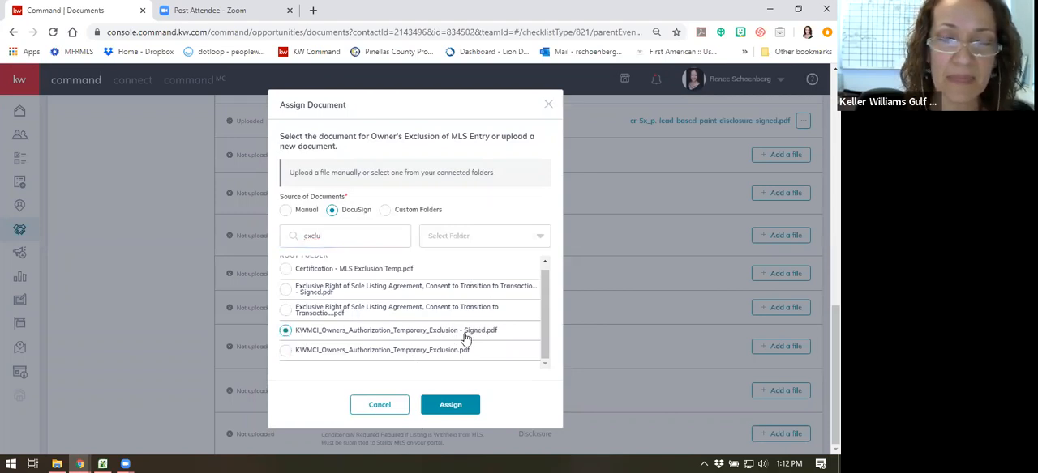
left_click(445, 404)
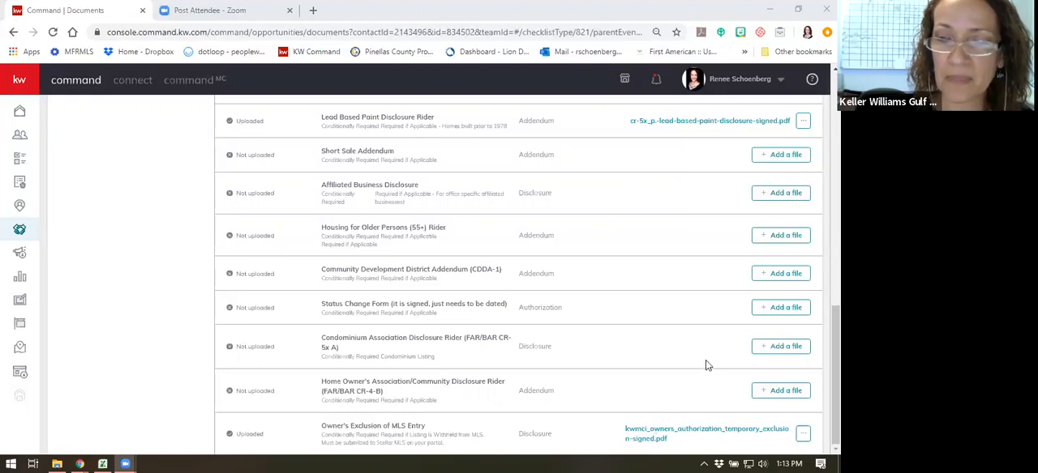
- Review the uploaded checklist items and examine the file options available for the County Tax Records document
scroll(553, 283, "up", 1)
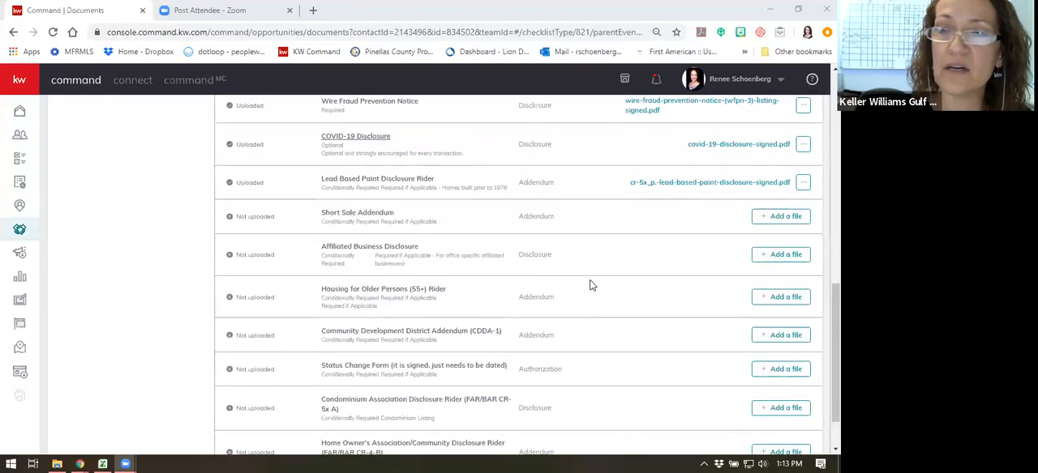
scroll(580, 252, "up", 1)
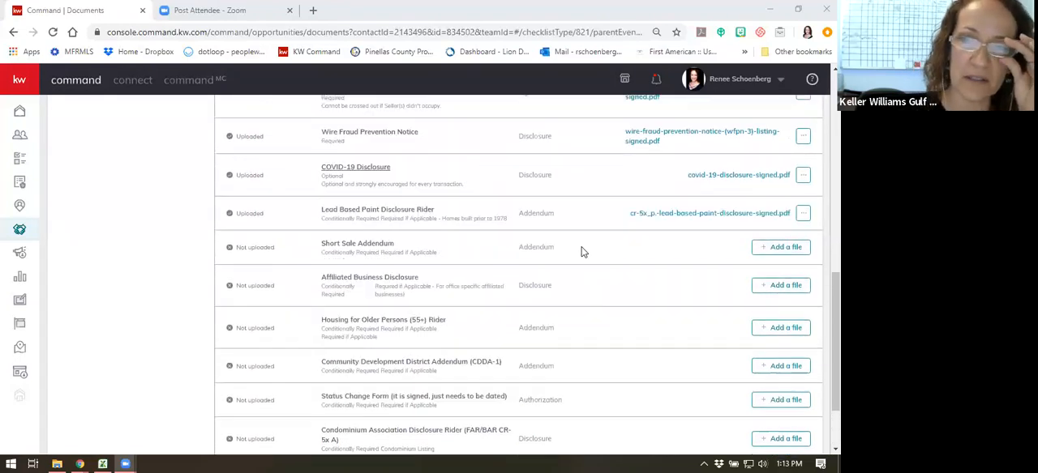
scroll(590, 254, "up", 1)
scroll(596, 260, "up", 3)
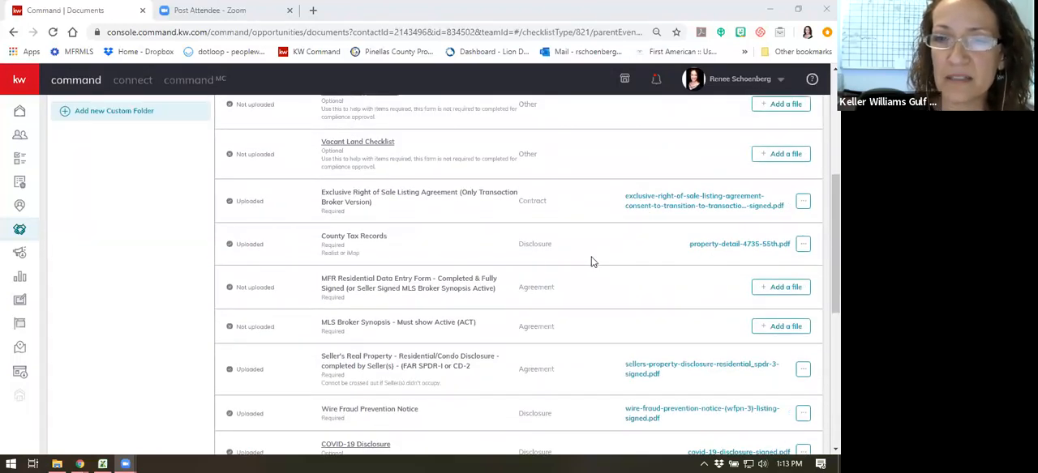
left_click(804, 246)
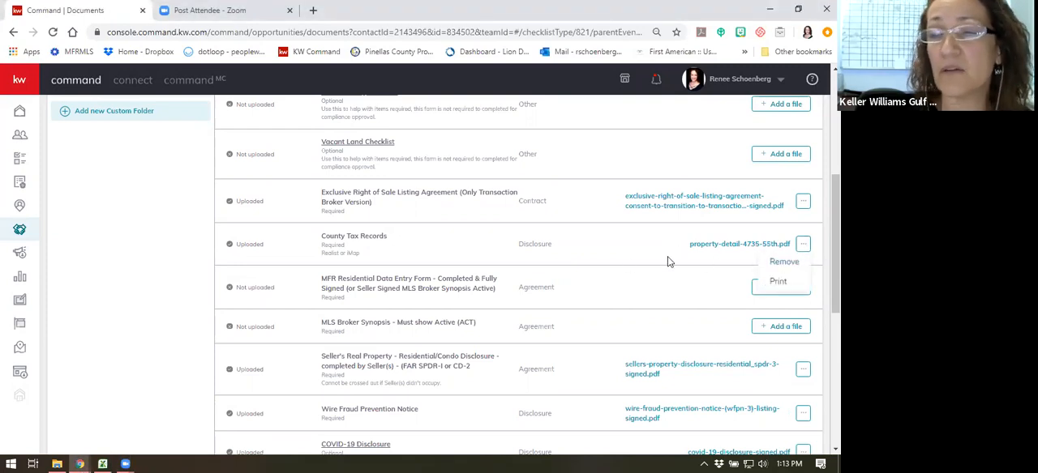
left_click(721, 256)
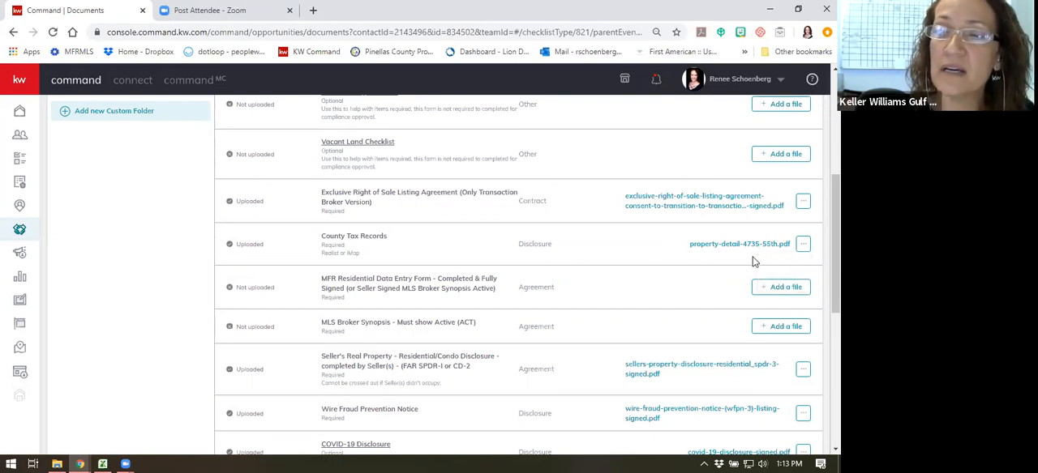
left_click(803, 246)
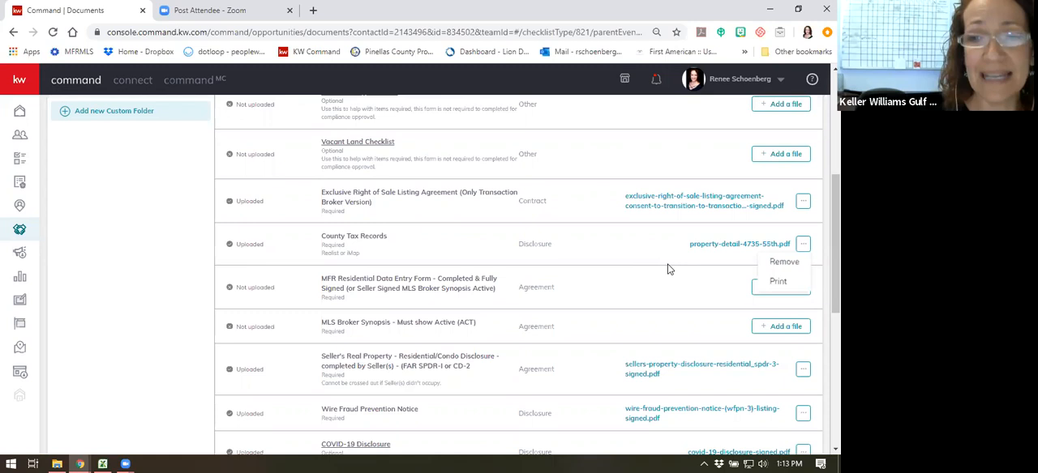
left_click(632, 244)
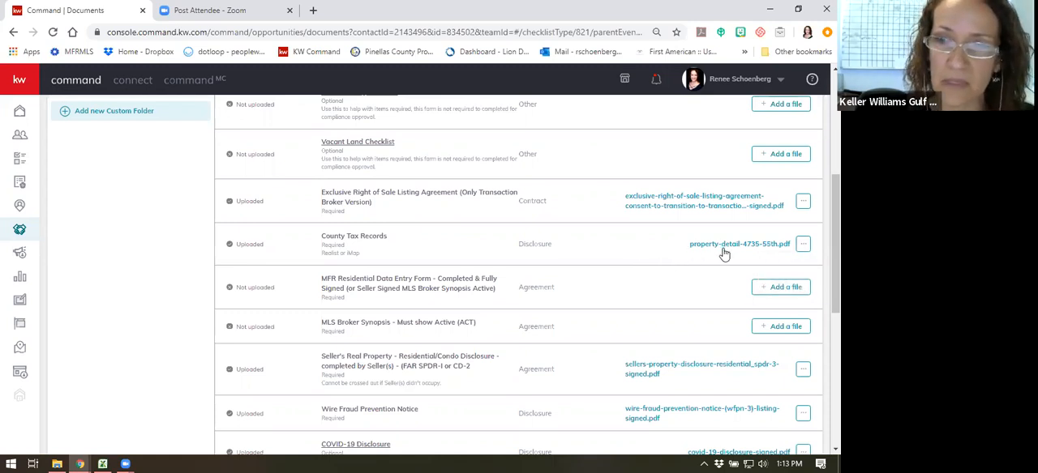
- Remove the property detail PDF assigned to the County Tax Records item and confirm the removal
left_click(803, 246)
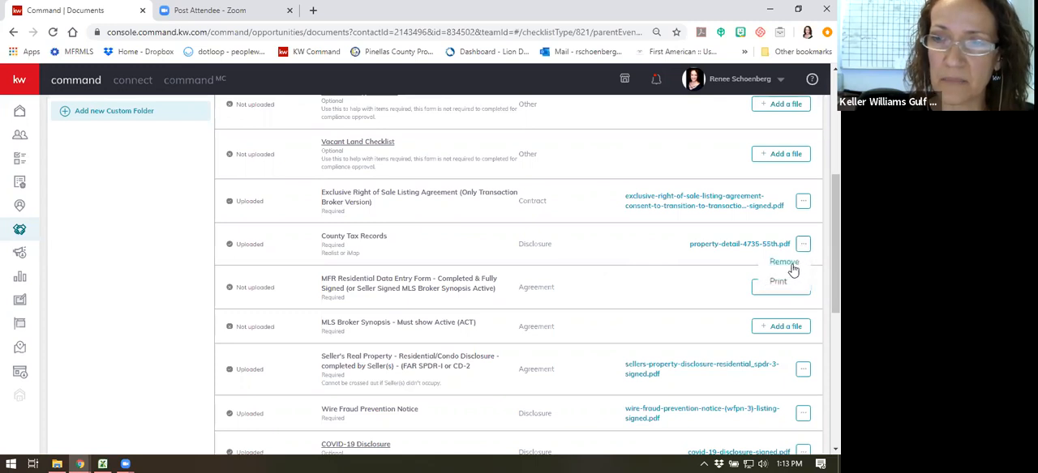
left_click(785, 264)
left_click(449, 331)
- Manually upload the Property Detail PDF from the seller's folder under Clients > Sellers and assign it to the County Tax Records item
left_click(765, 245)
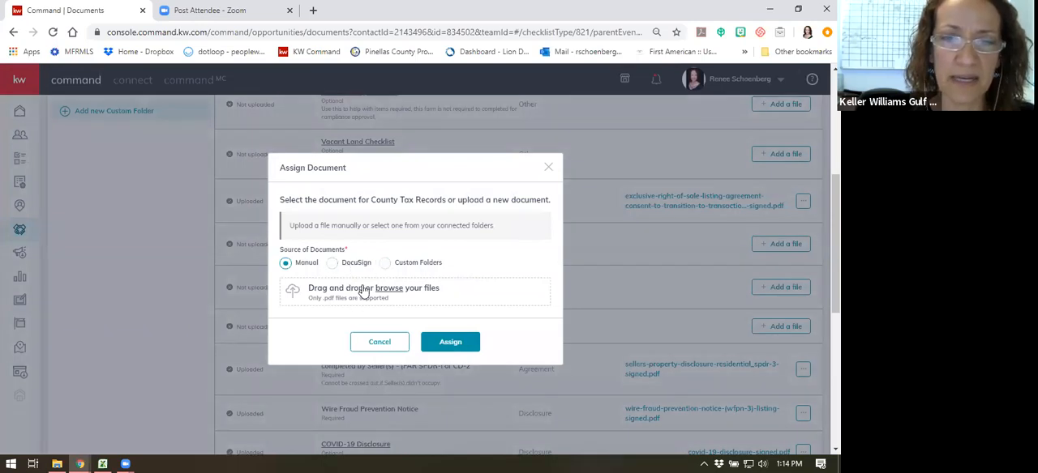
left_click(388, 288)
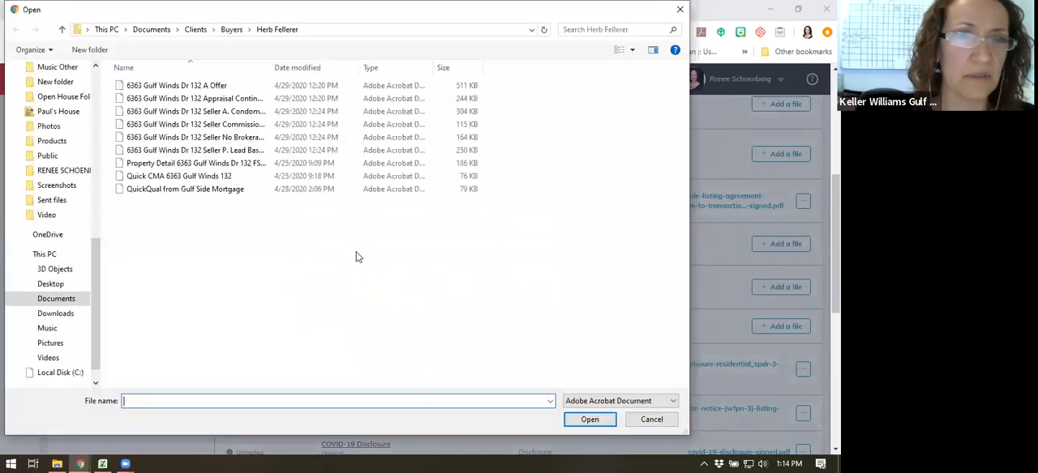
left_click(197, 30)
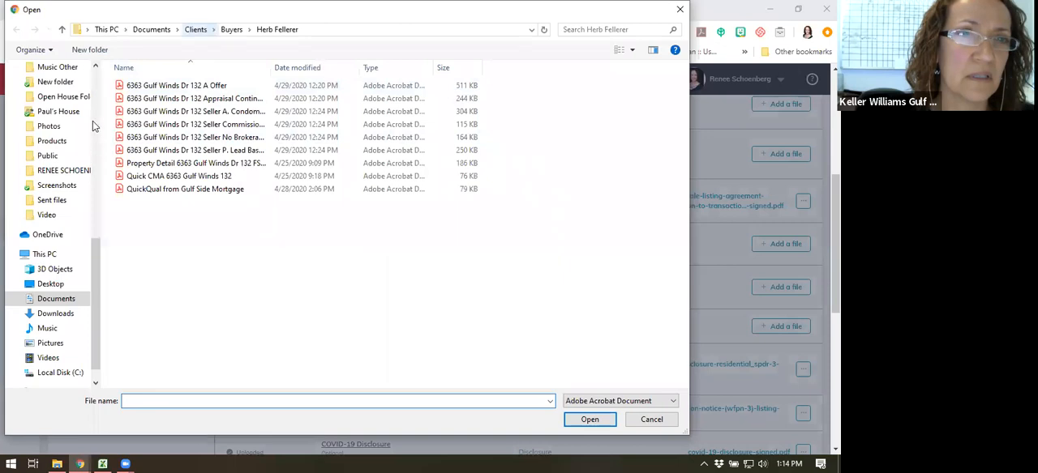
scroll(92, 120, "up", 10)
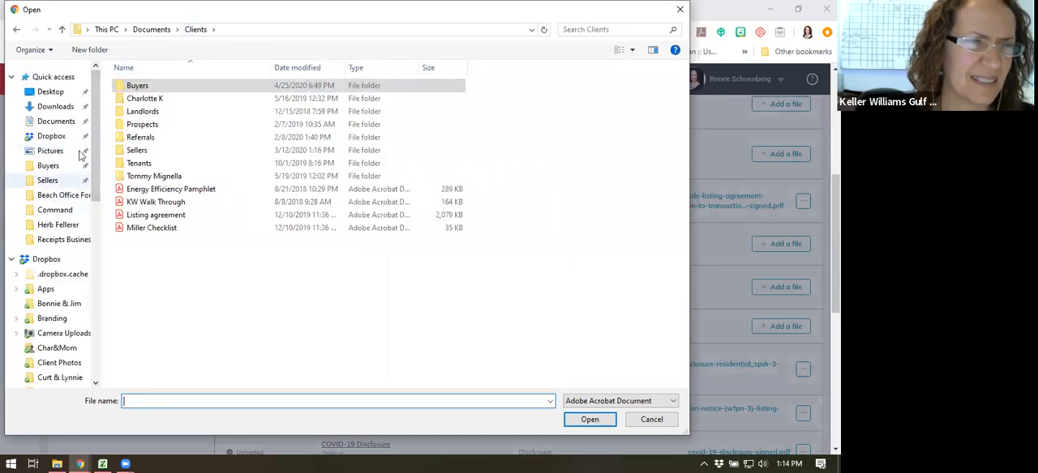
left_click(49, 181)
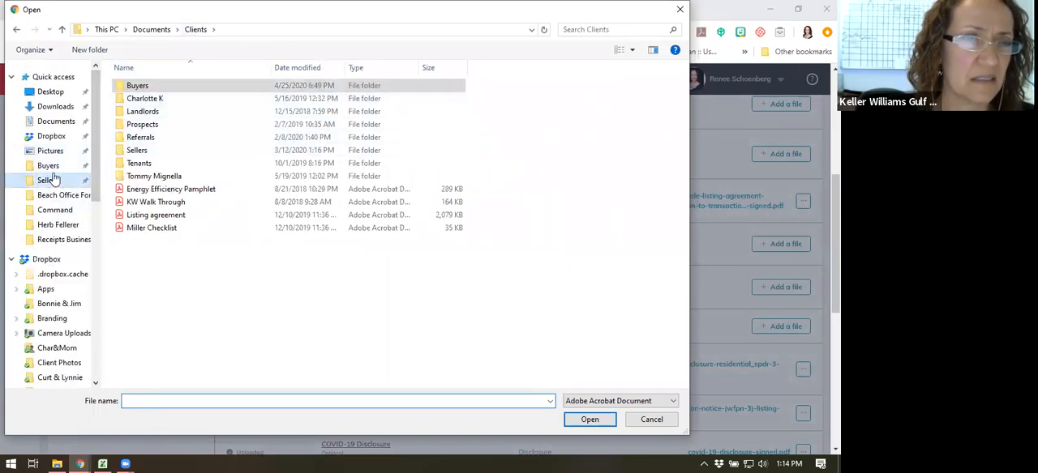
left_click(194, 231)
double_click(195, 230)
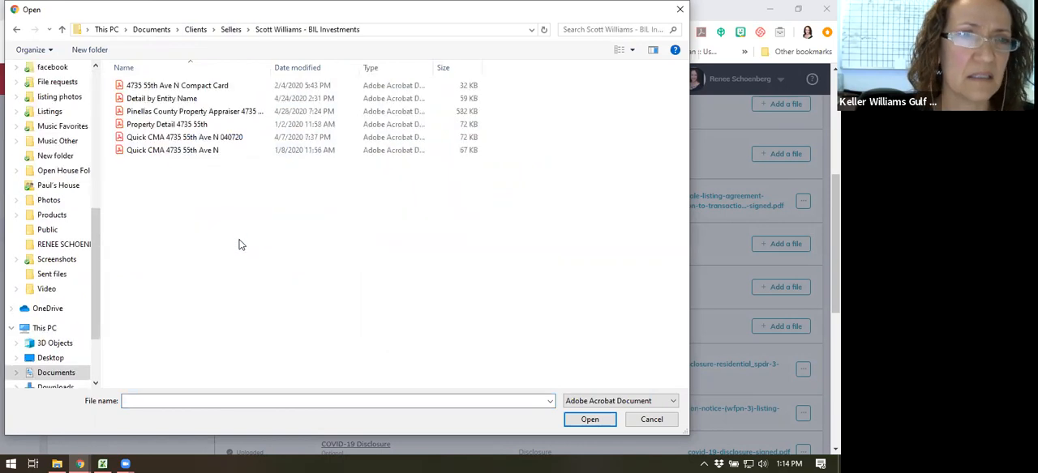
double_click(158, 127)
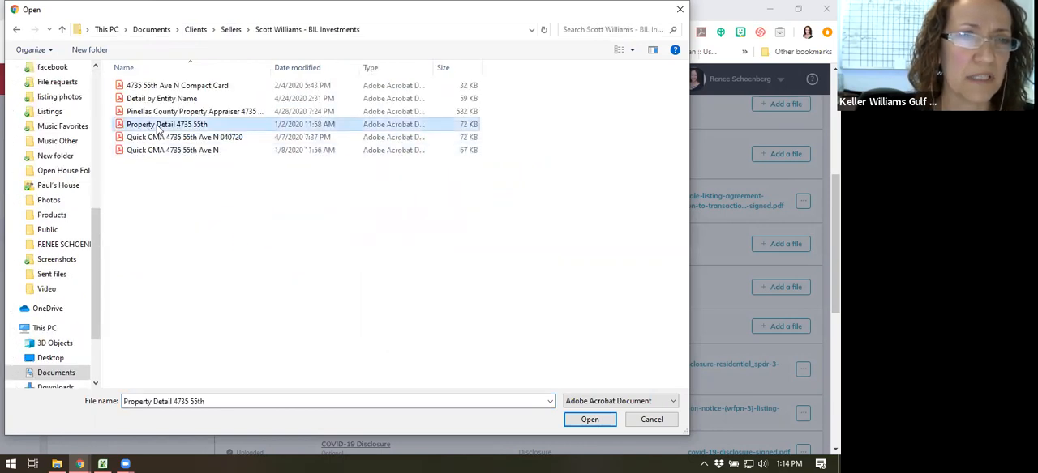
left_click(447, 342)
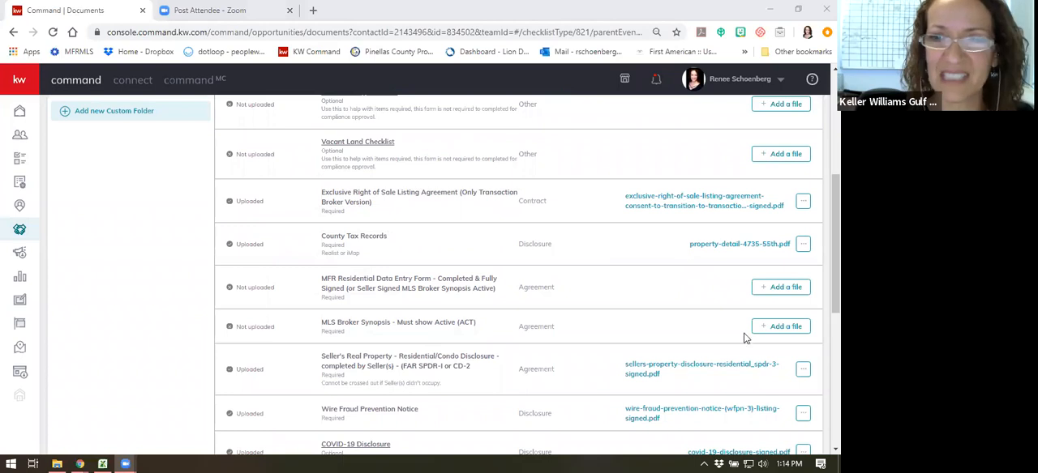
- Review the Listed checklist's document statuses and preview the Listing Checklist example form, closing it when done
scroll(627, 184, "up", 3)
scroll(610, 325, "down", 3)
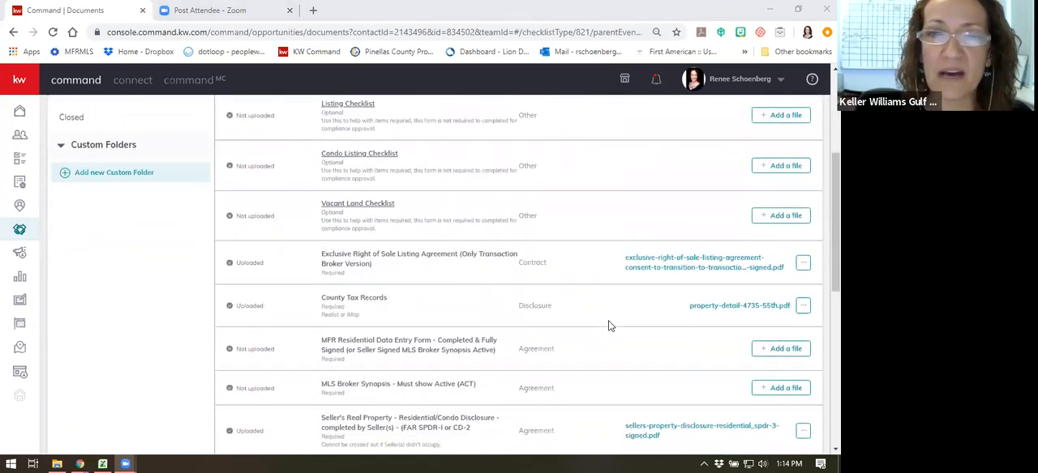
scroll(555, 289, "down", 2)
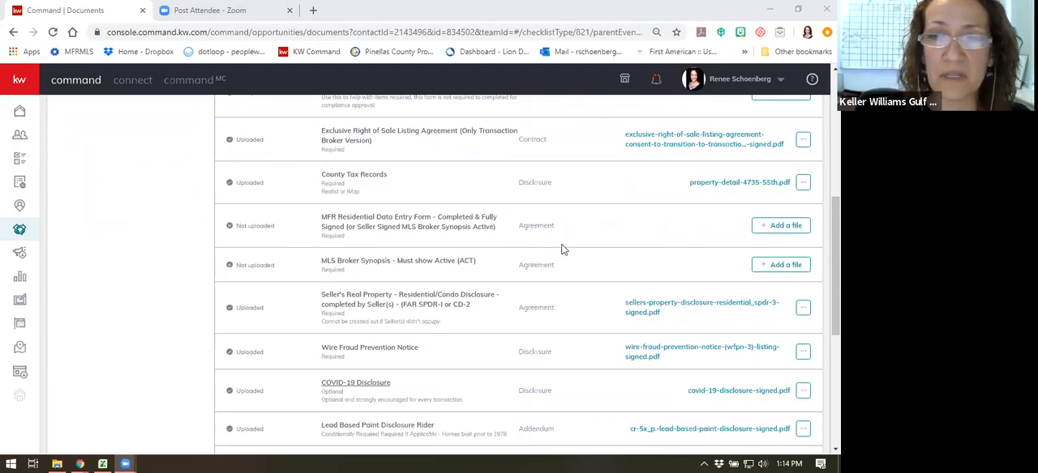
scroll(568, 252, "up", 1)
scroll(624, 270, "up", 1)
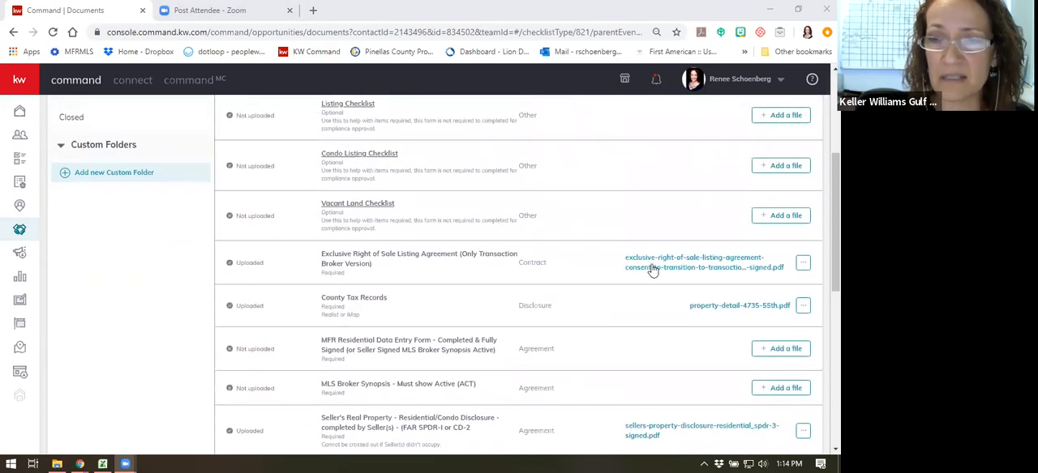
scroll(700, 274, "up", 2)
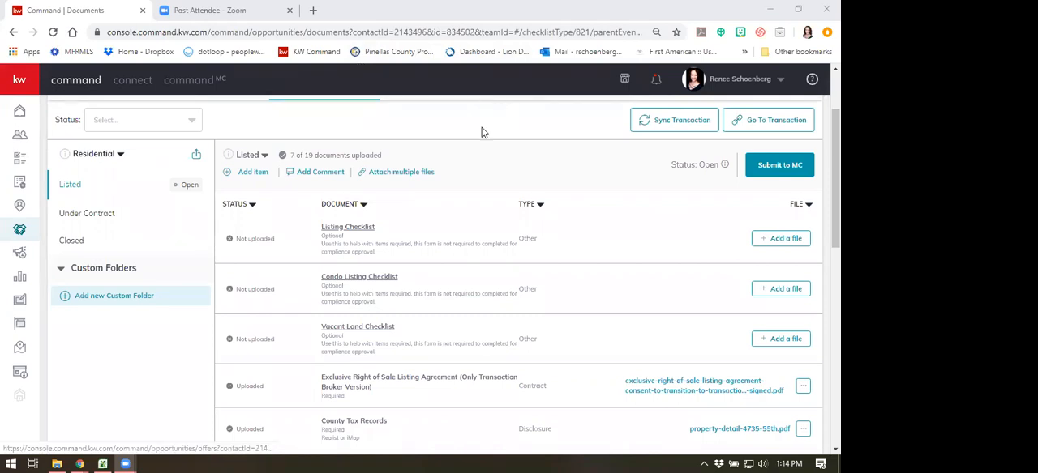
left_click(358, 230)
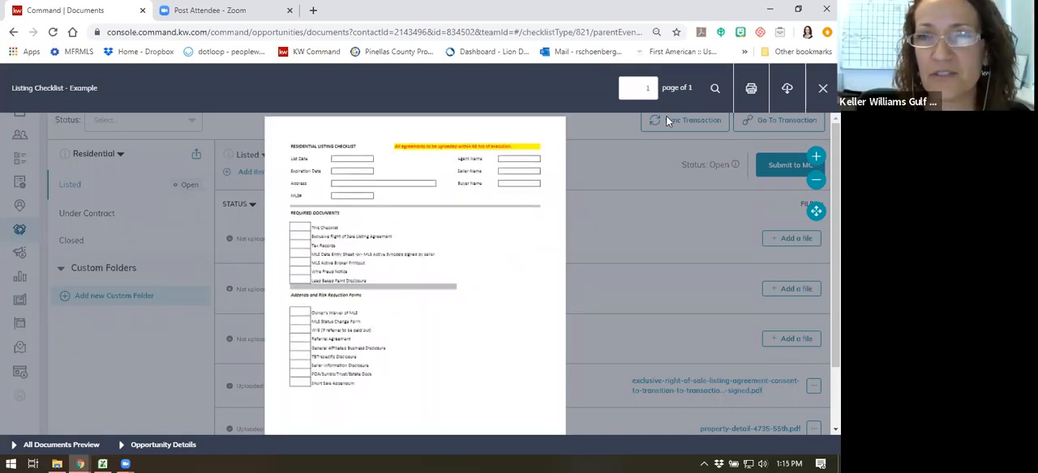
left_click(822, 89)
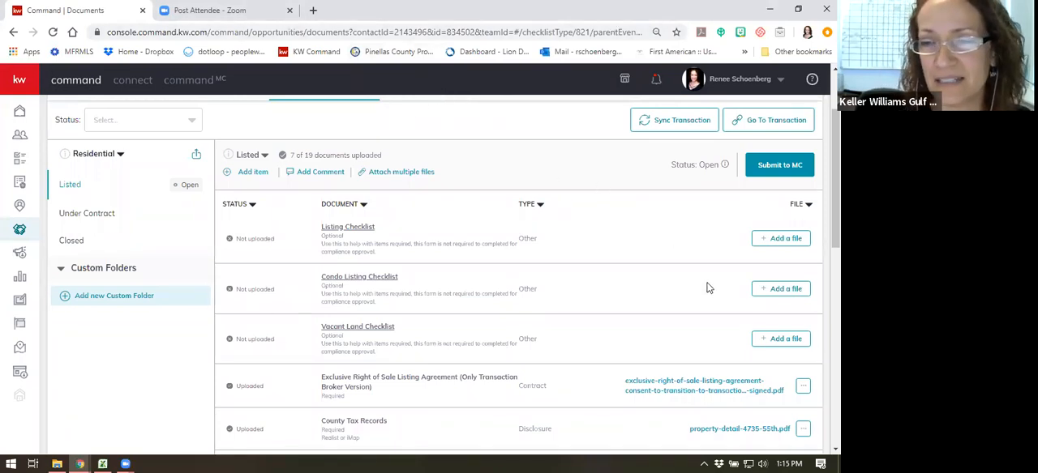
- Submit the Listed checklist to the MC for review and confirm the submission
scroll(694, 301, "down", 1)
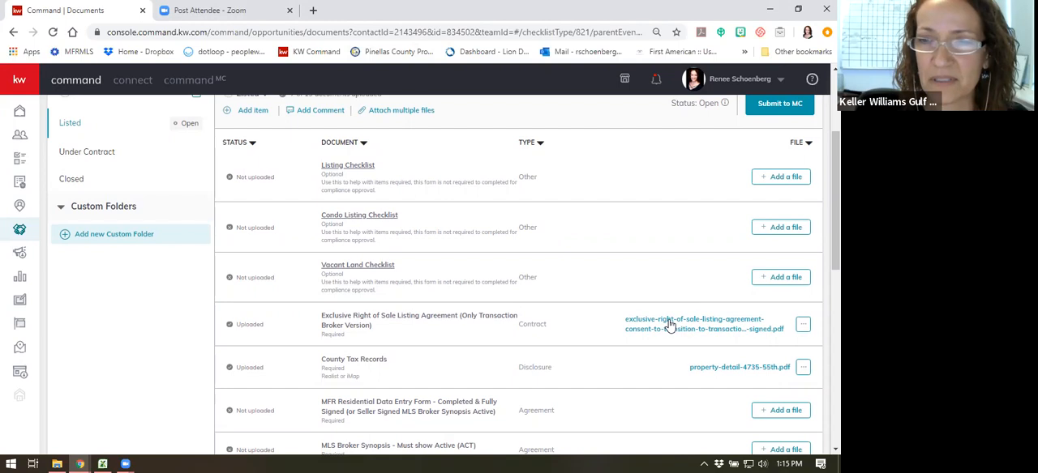
scroll(669, 325, "up", 3)
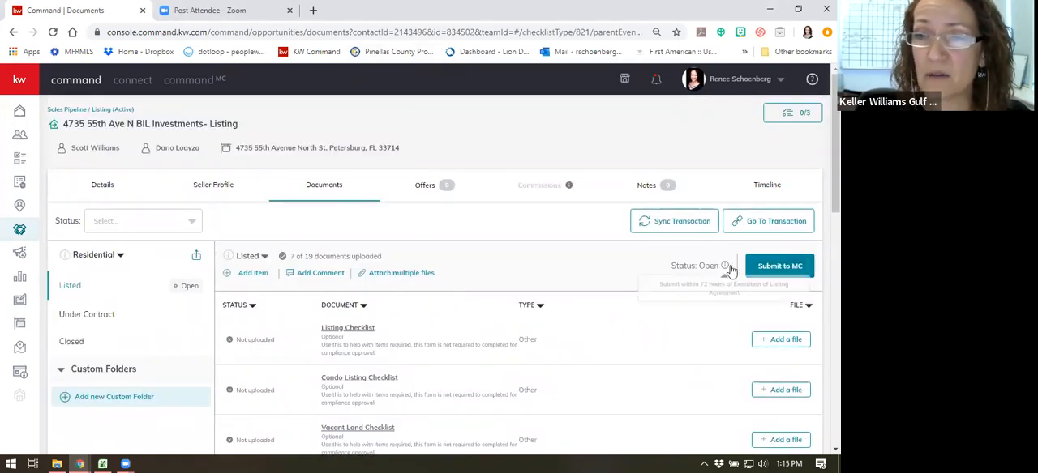
left_click(767, 266)
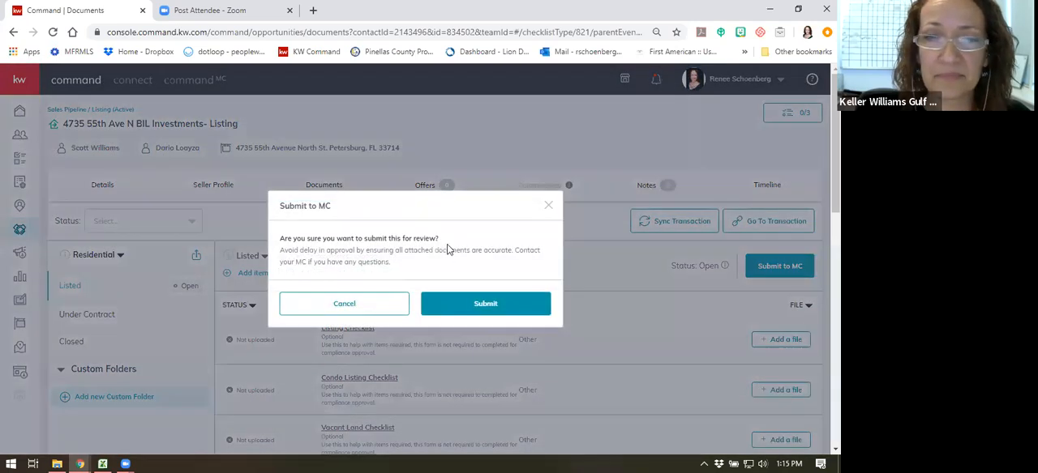
left_click(489, 305)
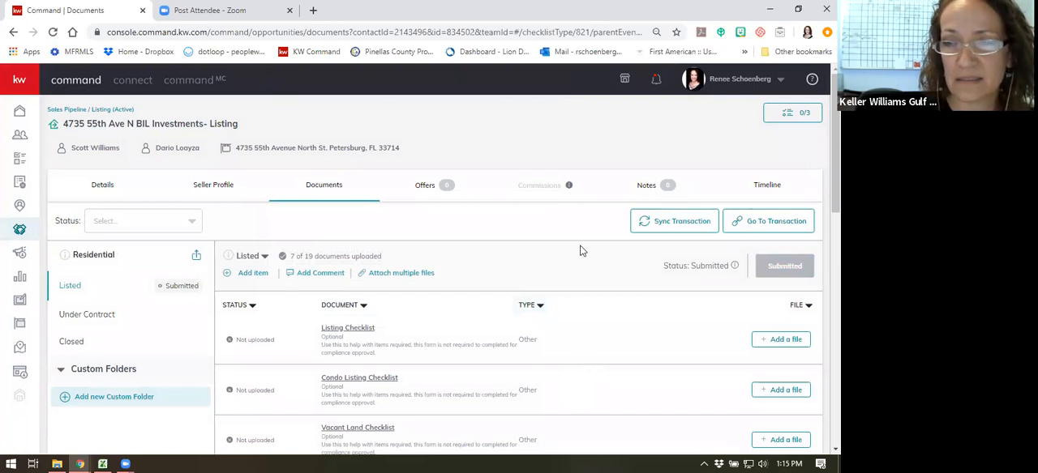
scroll(580, 252, "down", 2)
scroll(581, 251, "up", 1)
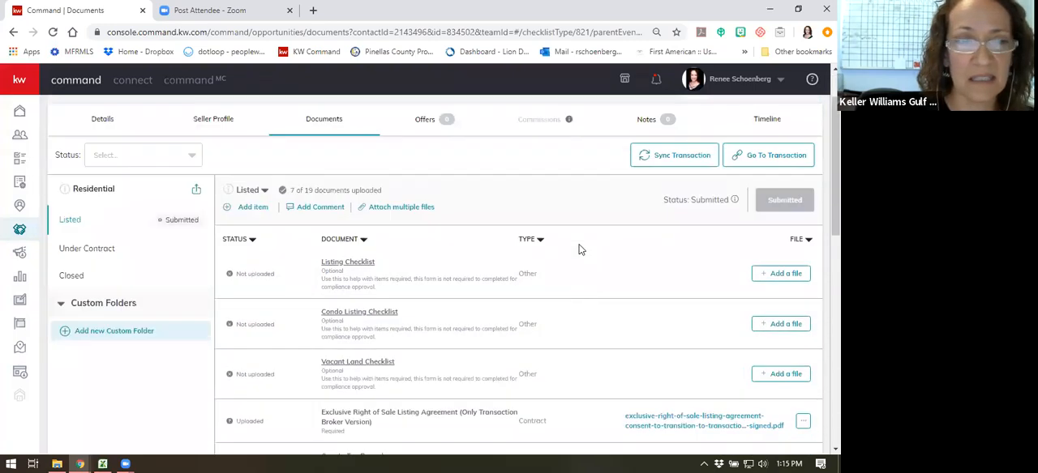
scroll(550, 265, "down", 3)
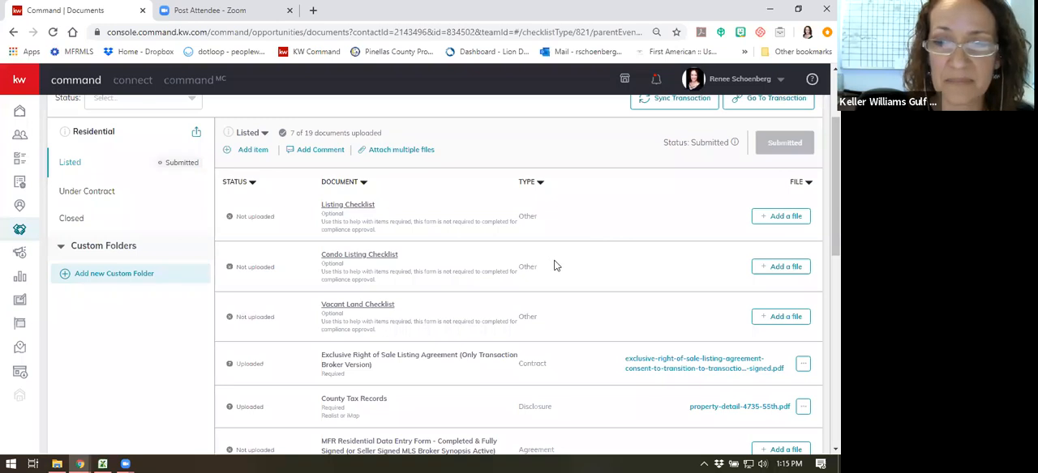
scroll(553, 265, "down", 3)
scroll(555, 260, "up", 5)
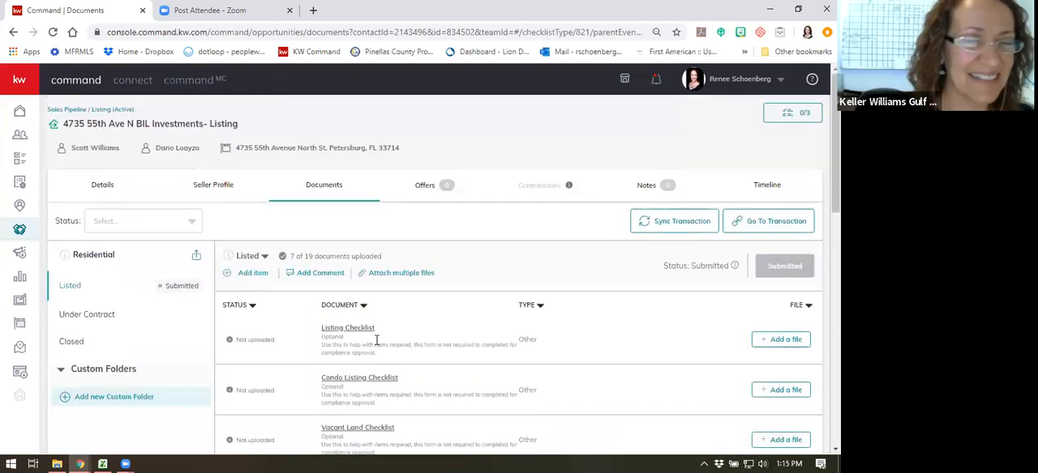
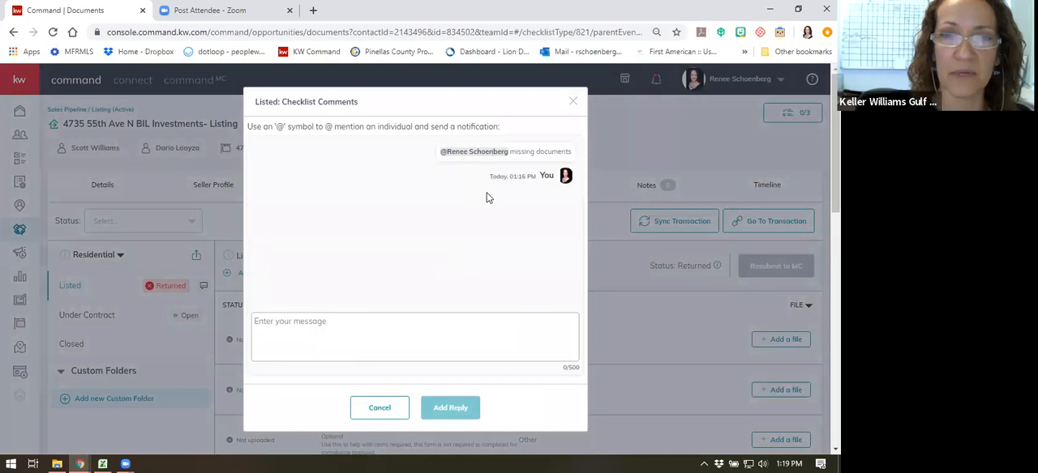
- Close the Listed checklist's comments without replying and show the Under Contract checklist
left_click(380, 408)
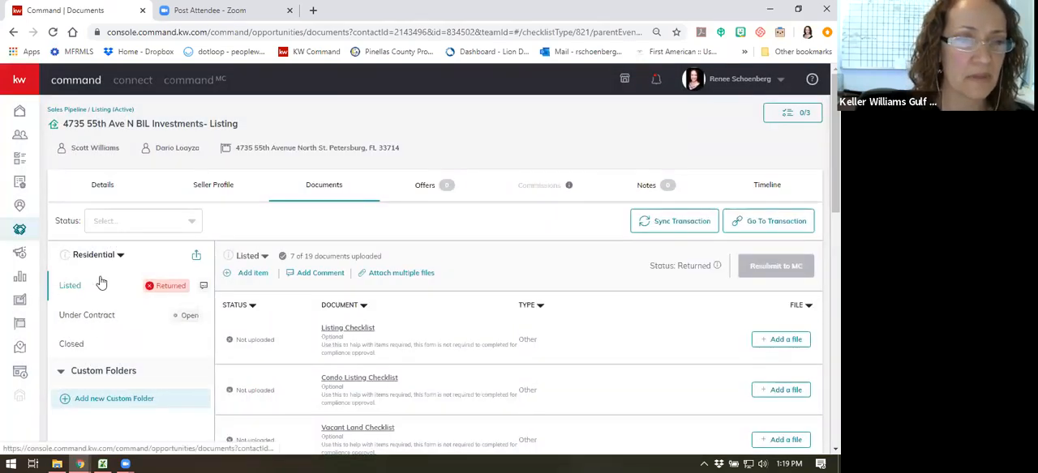
scroll(118, 289, "down", 1)
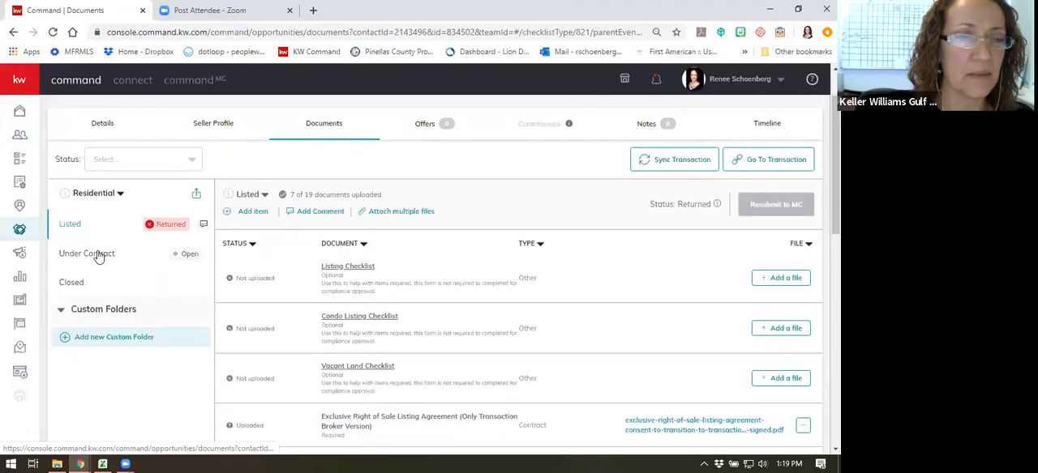
left_click(100, 254)
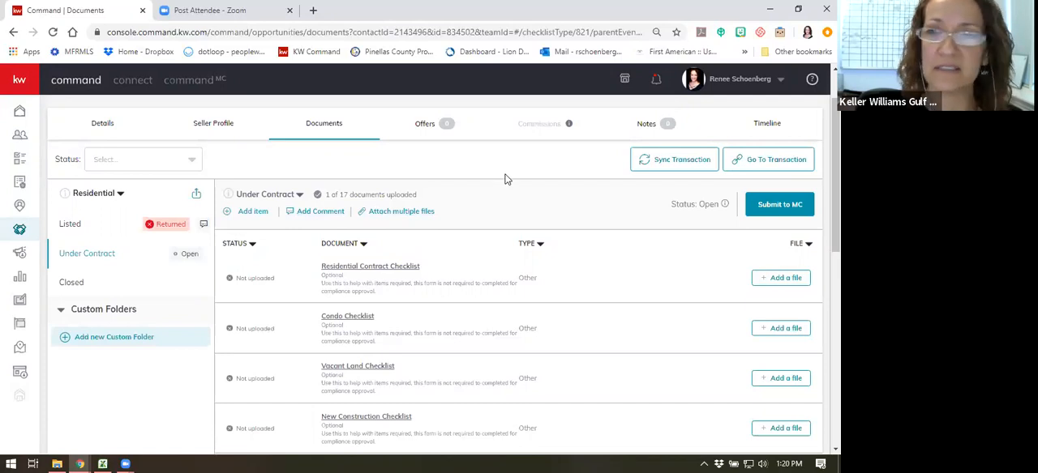
- Create a new offer version named "Initial Offer Test" for the listing
left_click(426, 126)
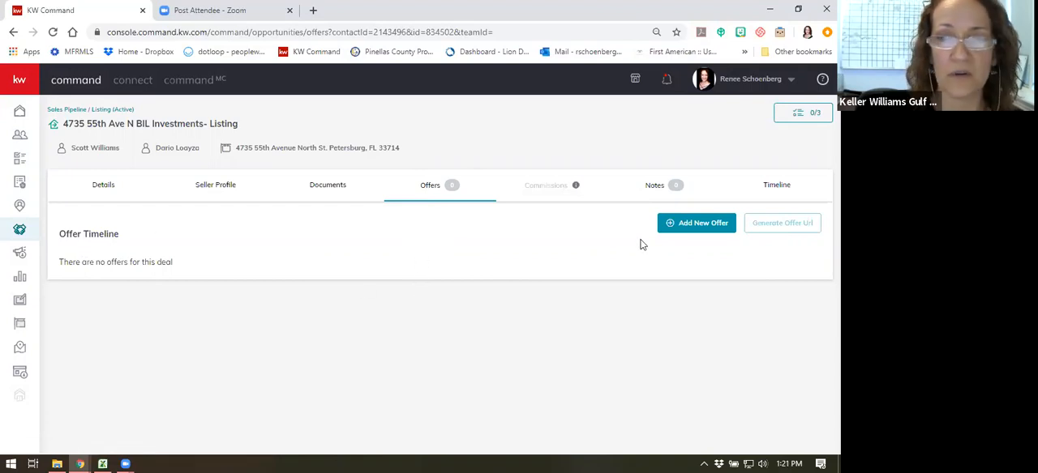
left_click(691, 225)
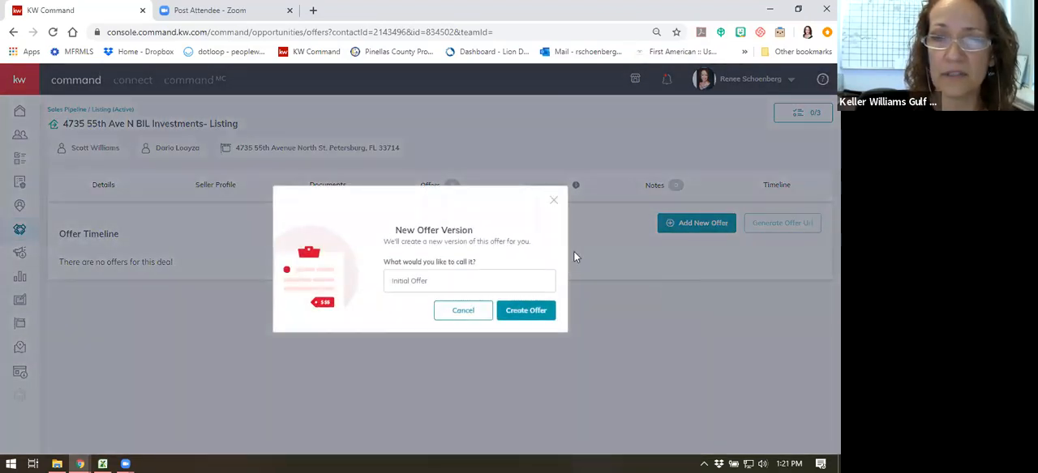
left_click(440, 281)
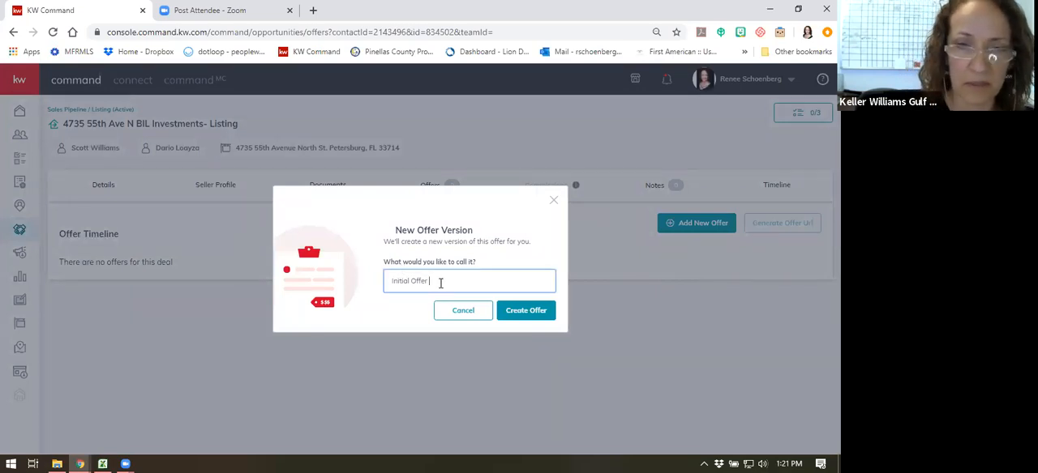
type("1")
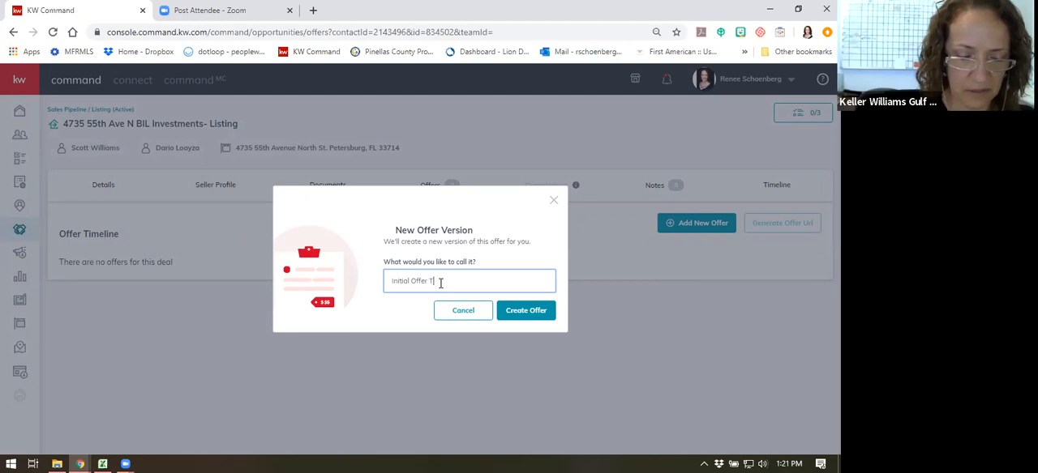
type("est")
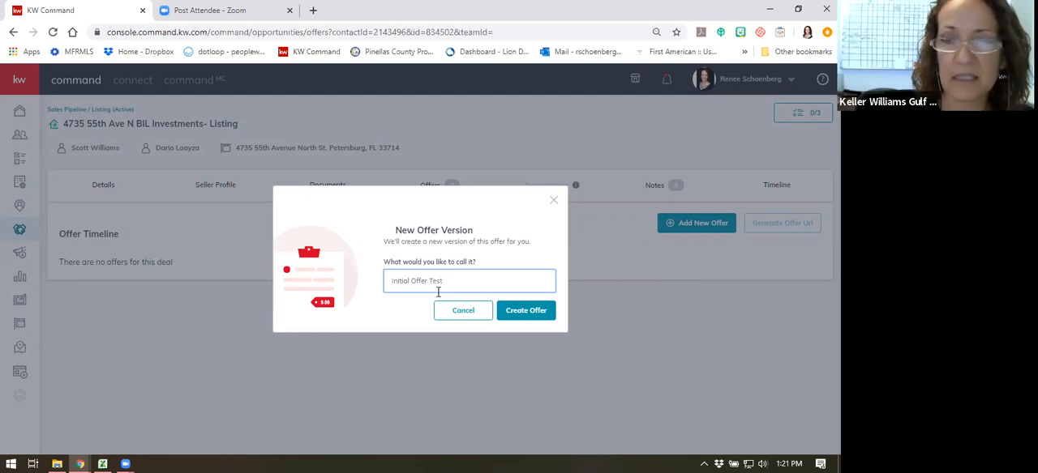
left_click(536, 313)
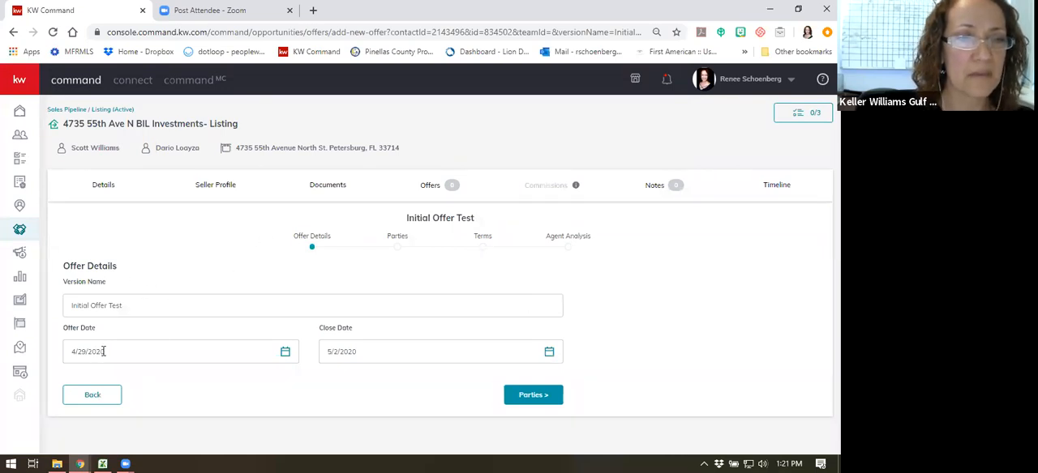
- Set the offer's close date to 5/29/2020 and continue to the Parties stage
left_click(388, 354)
scroll(475, 366, "down", 1)
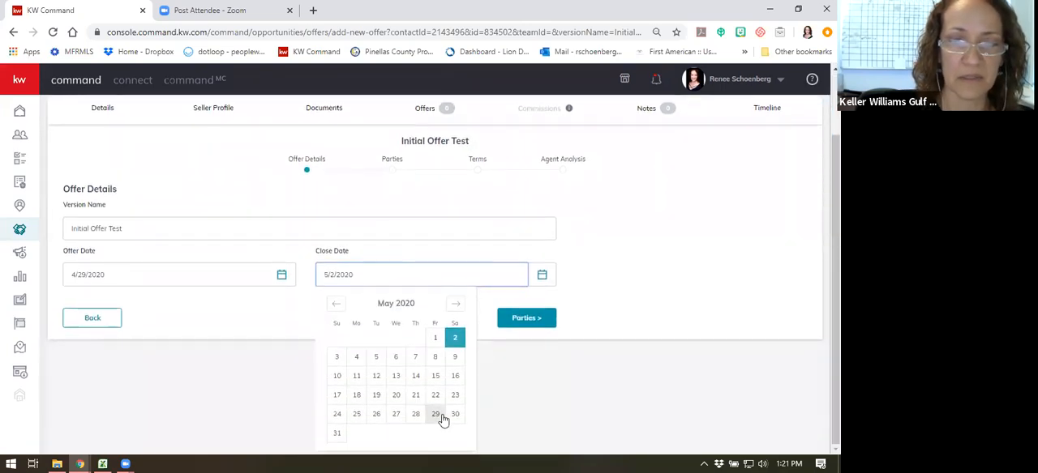
left_click(442, 416)
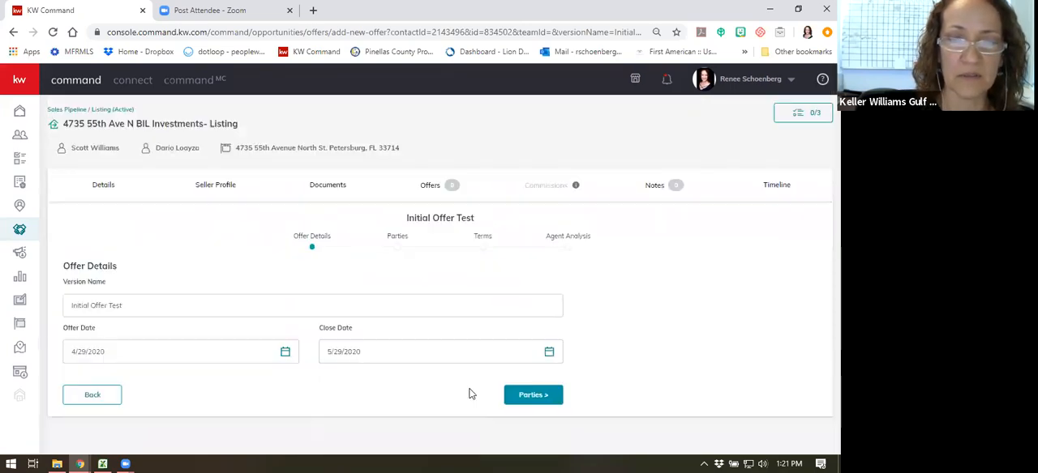
left_click(527, 396)
- Enter the buyer's full name in the offer's Parties details, correcting the spelling of the surname
left_click(129, 328)
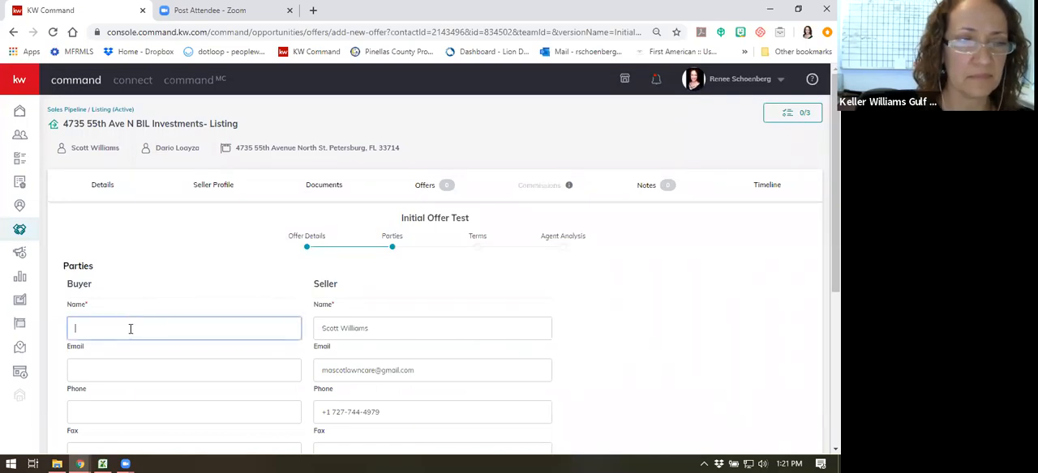
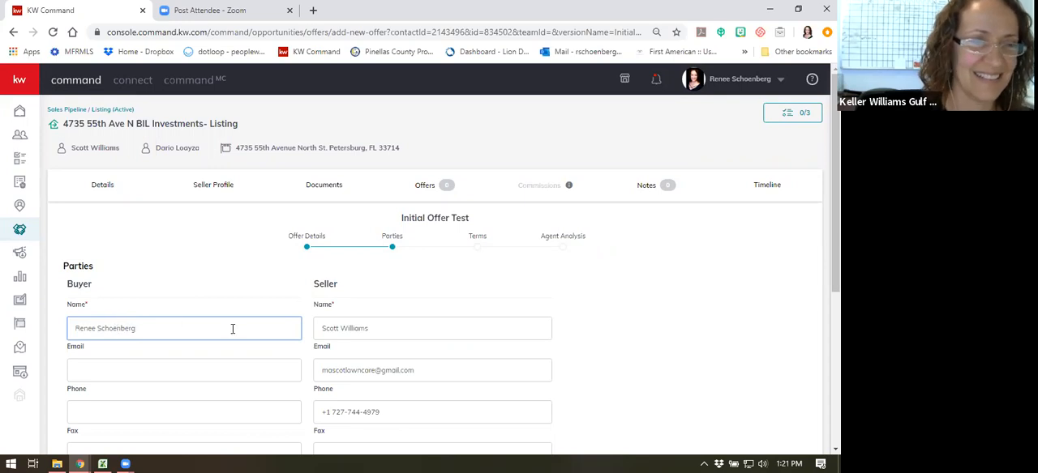
- Enter the associate's name for the buyer's representation and continue to the offer's Terms stage
scroll(272, 319, "down", 2)
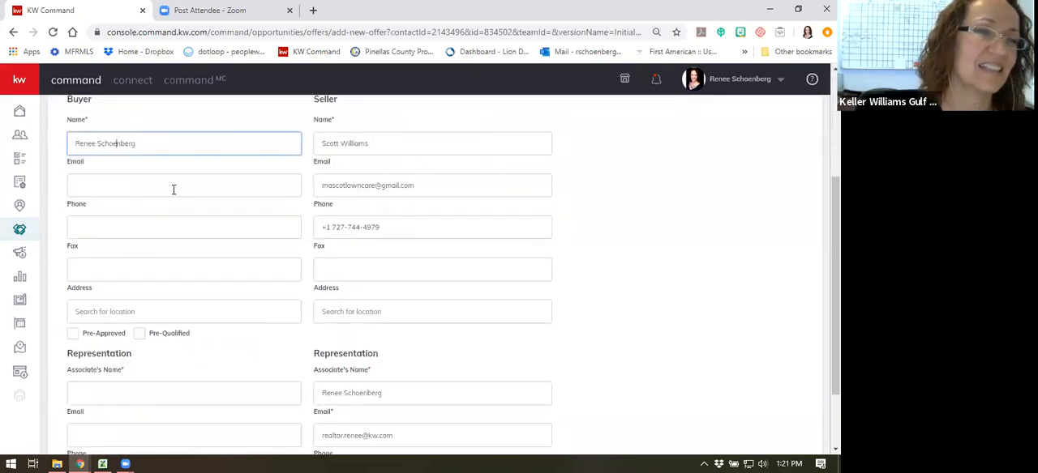
scroll(185, 183, "up", 1)
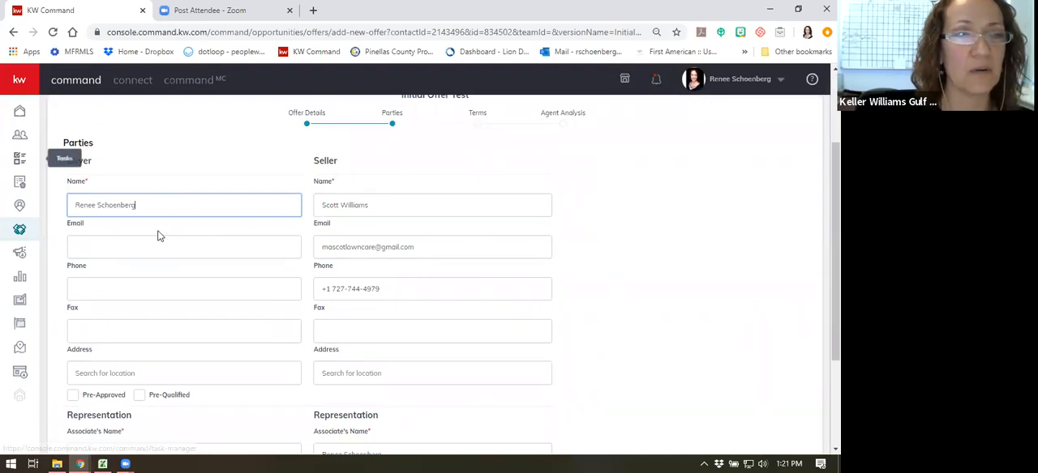
scroll(135, 276, "down", 2)
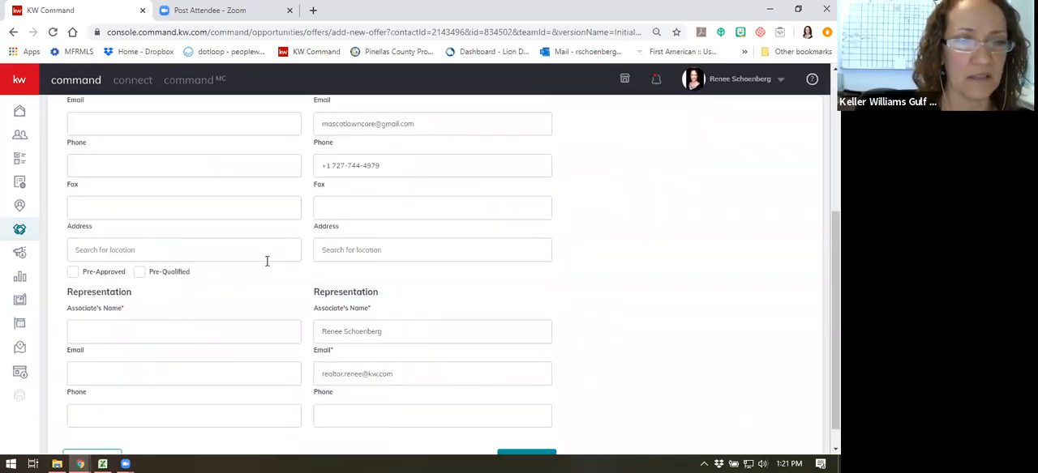
scroll(260, 296, "up", 1)
scroll(261, 297, "down", 1)
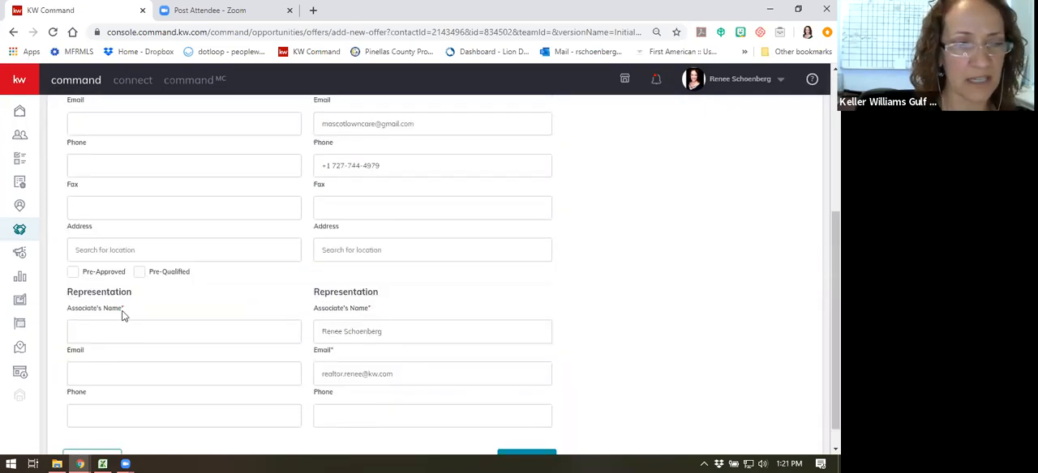
left_click(101, 329)
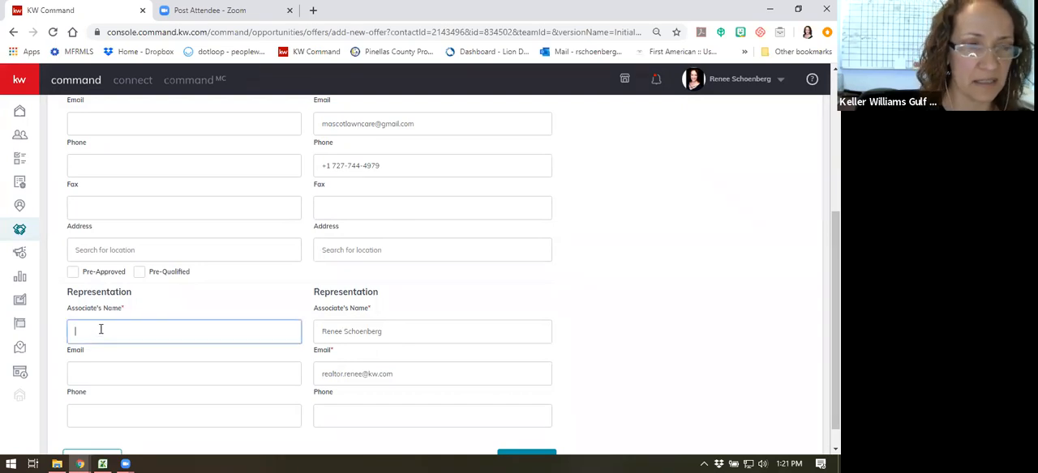
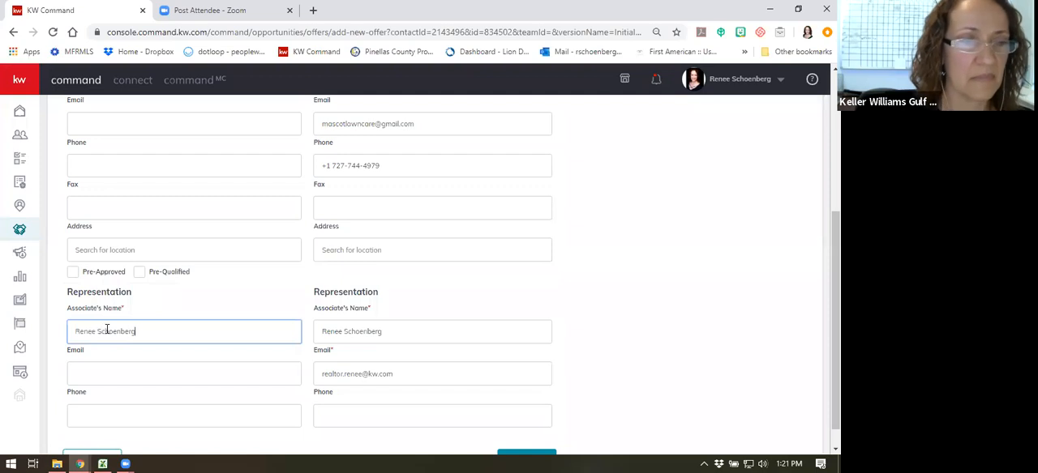
scroll(107, 330, "down", 1)
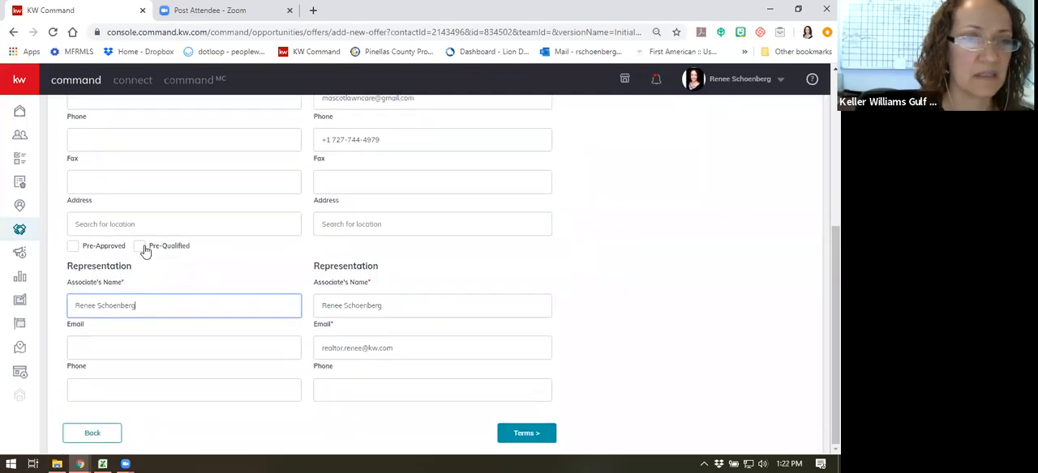
left_click(520, 433)
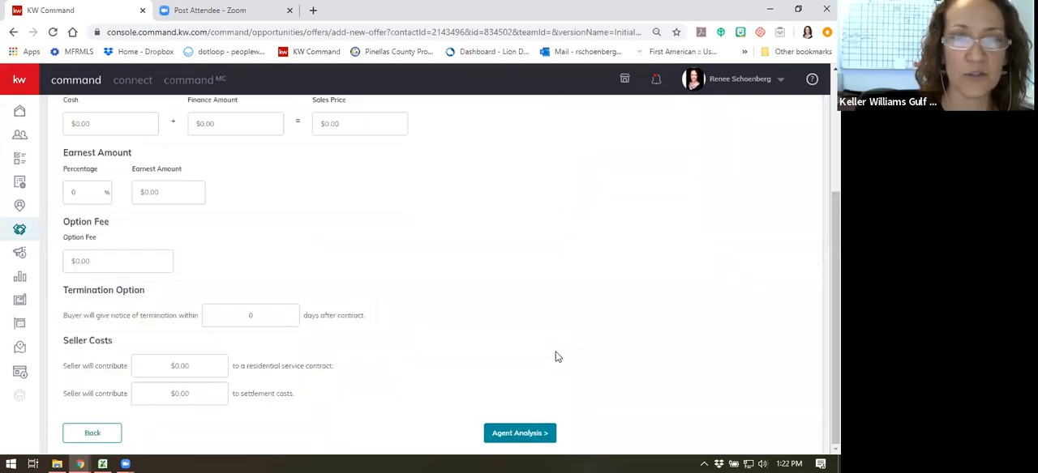
- Set the offer's cash to $69,000 and its finance amount to $200,000
scroll(271, 319, "up", 3)
left_click(101, 308)
scroll(300, 339, "down", 3)
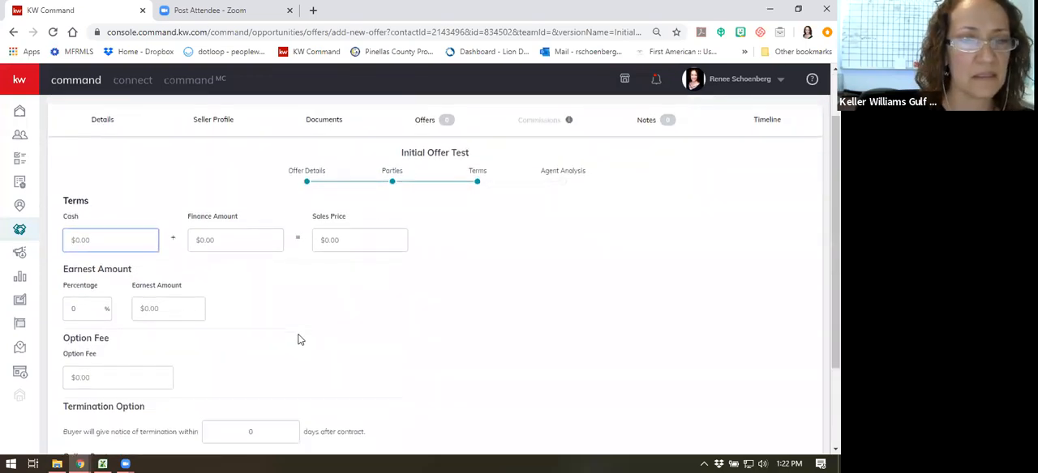
scroll(299, 338, "up", 2)
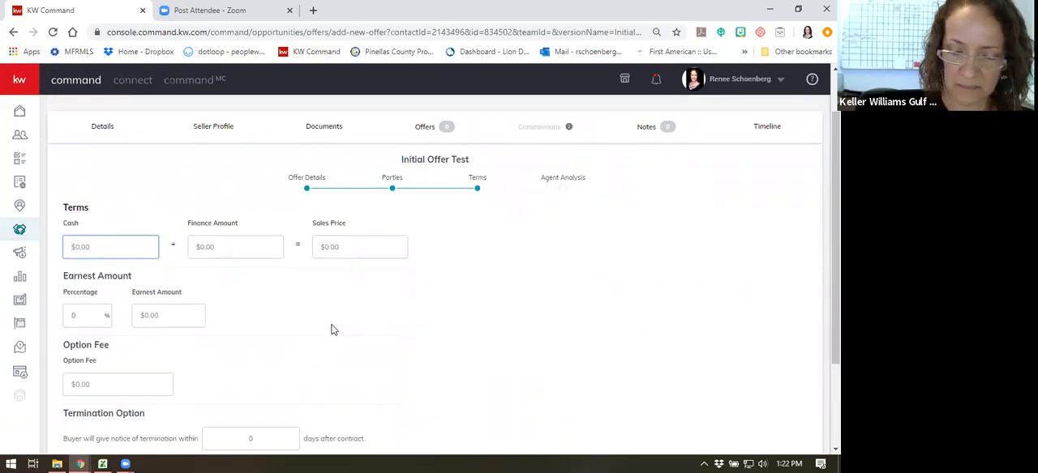
type("69,000")
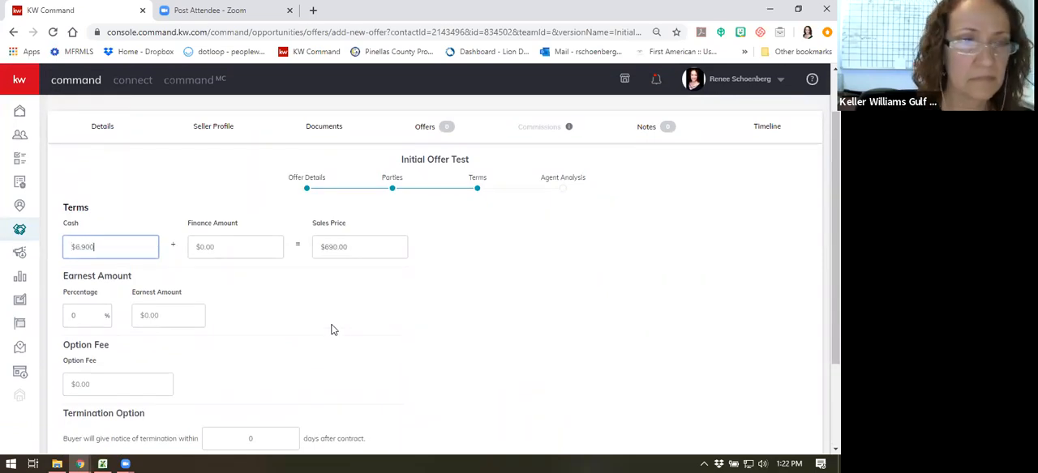
key("Tab")
type("200,000")
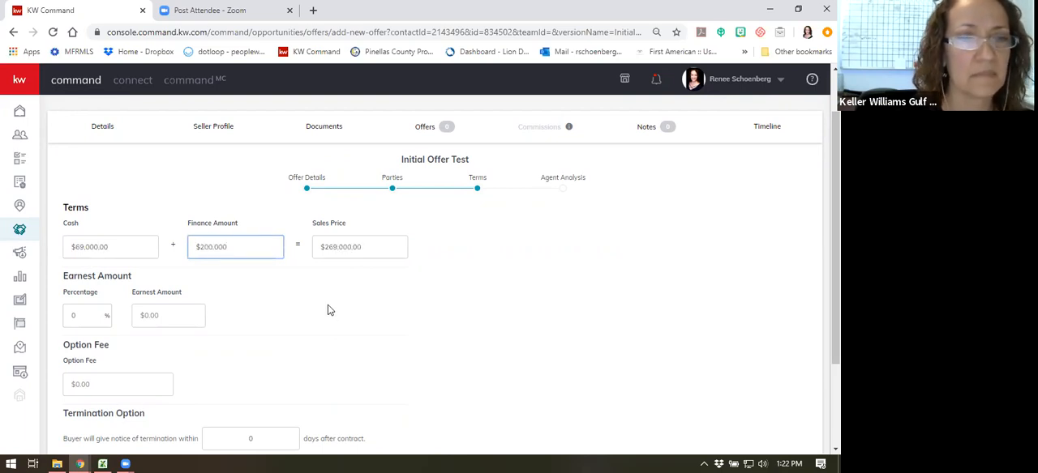
- Set the offer's earnest amount to $3,000
scroll(243, 296, "down", 1)
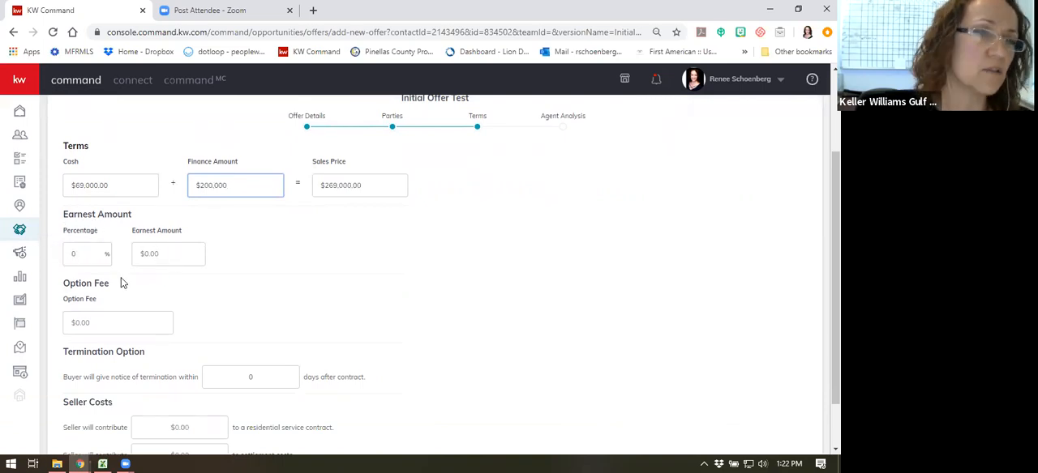
left_click(197, 236)
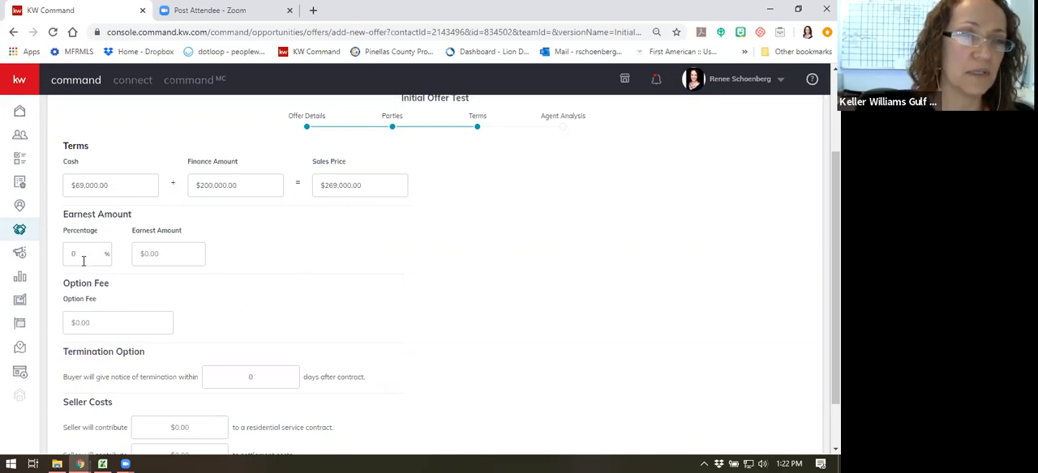
left_click(176, 256)
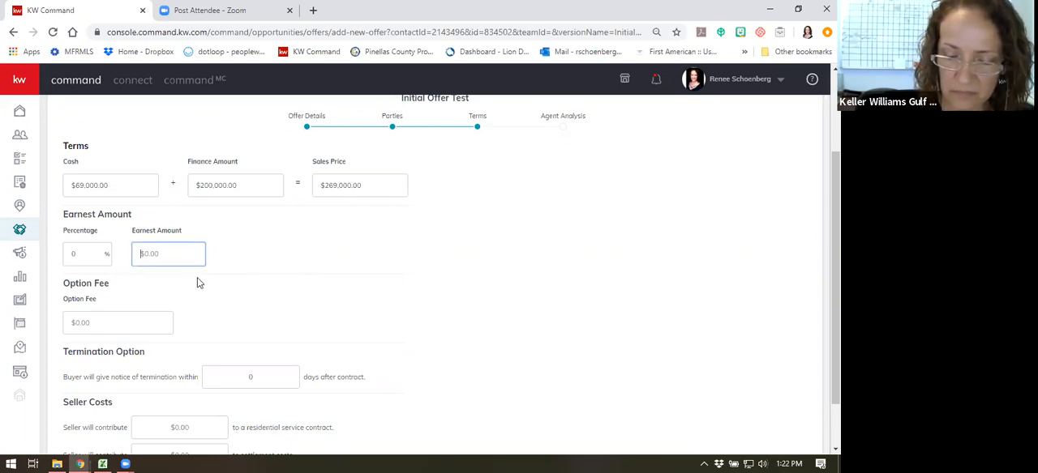
type("3000")
- Set the termination notice to 10 days and the seller's contributions to $500 for the residential service contract and $1,500 for settlement costs
scroll(253, 281, "down", 1)
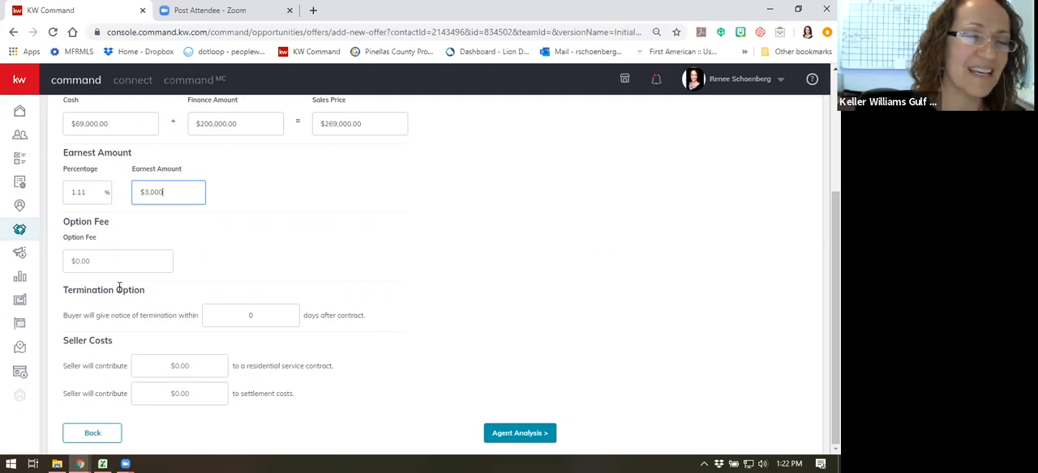
left_click(269, 315)
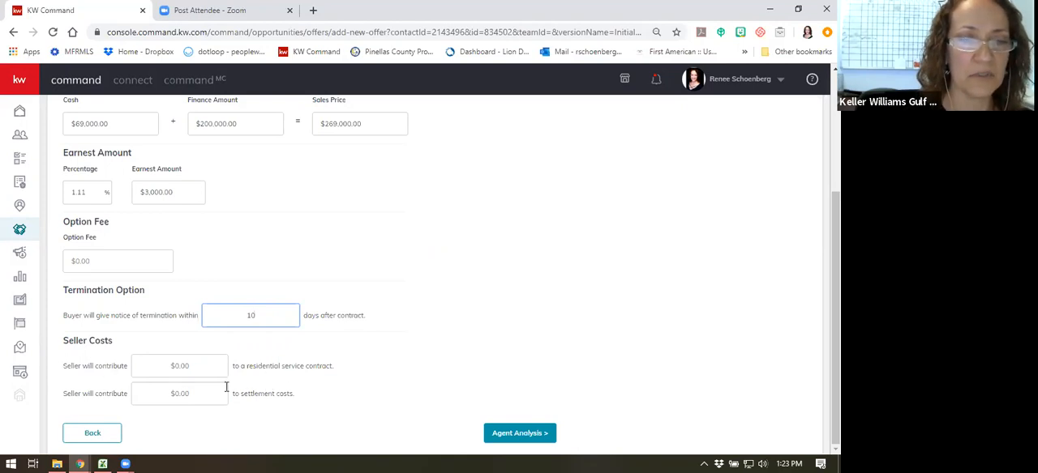
left_click(212, 367)
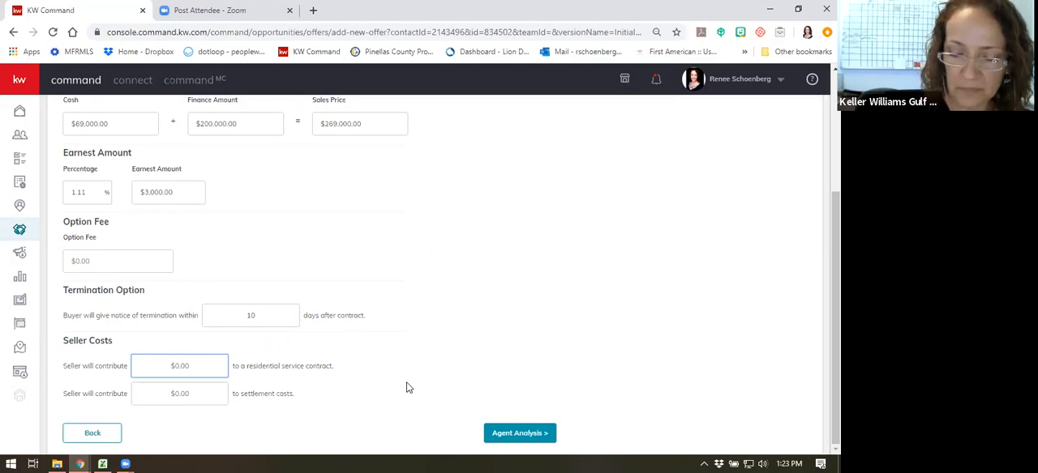
type("500")
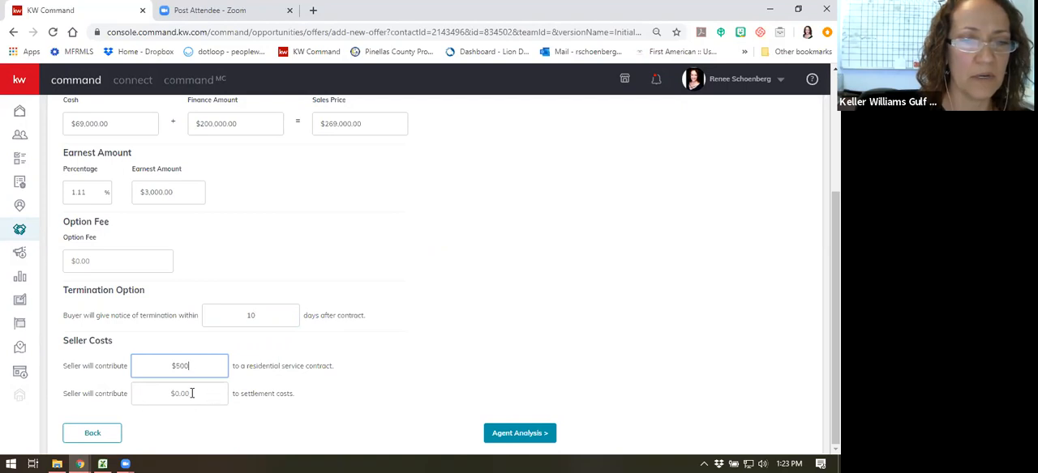
left_click(154, 397)
type("1500")
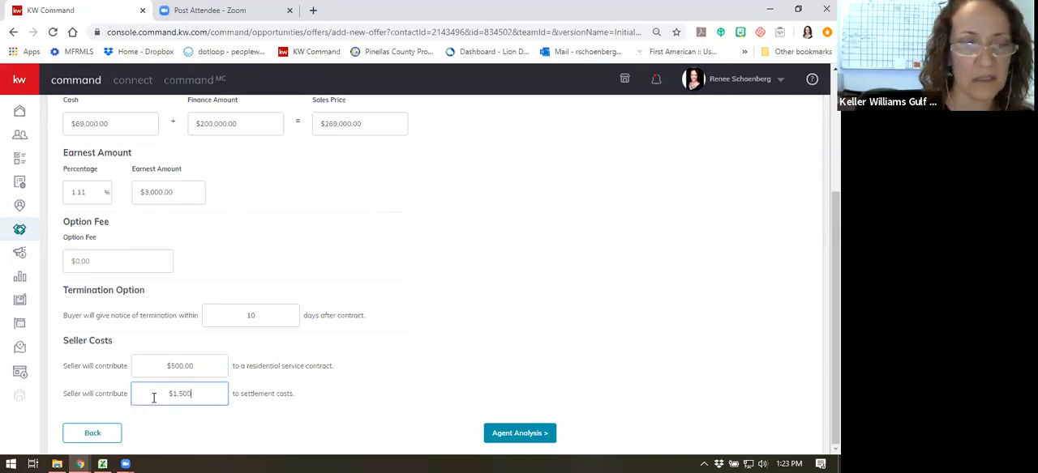
- Save the offer with the agent analysis left blank, and accept it from the offer timeline
left_click(507, 435)
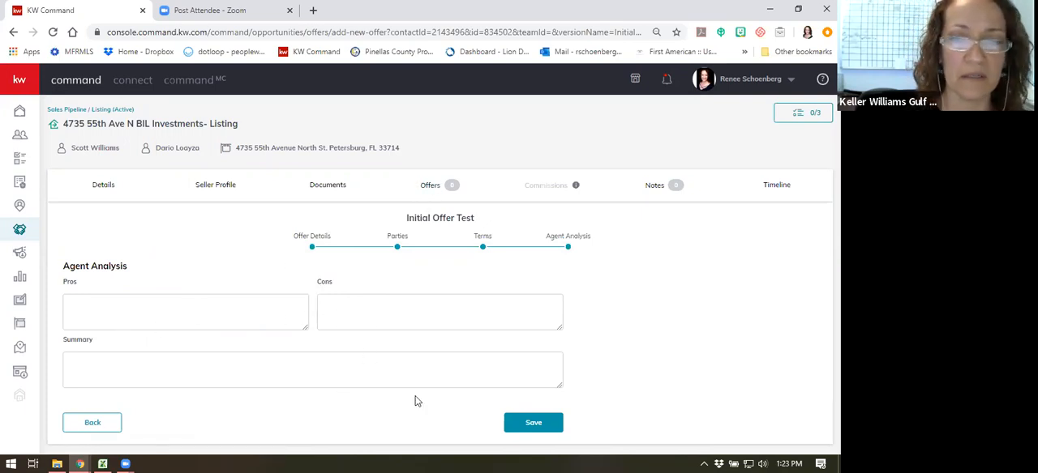
left_click(73, 364)
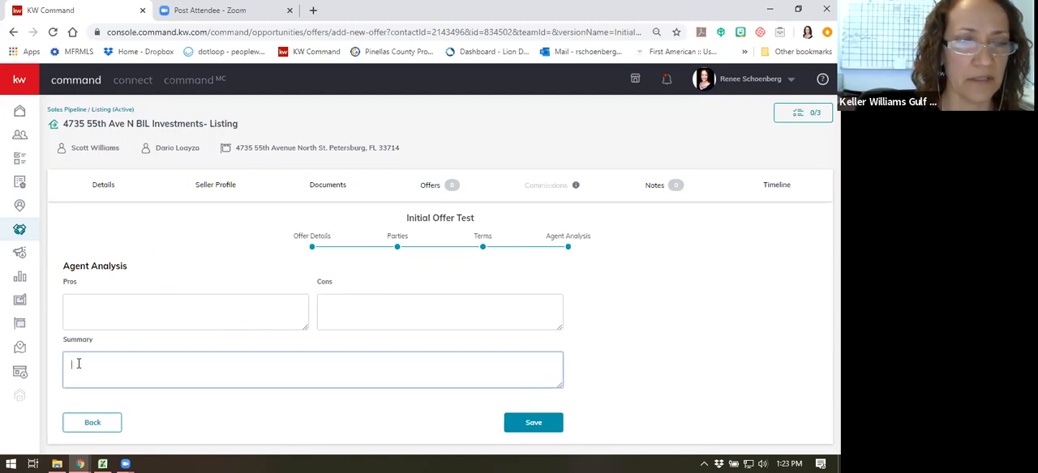
left_click(529, 425)
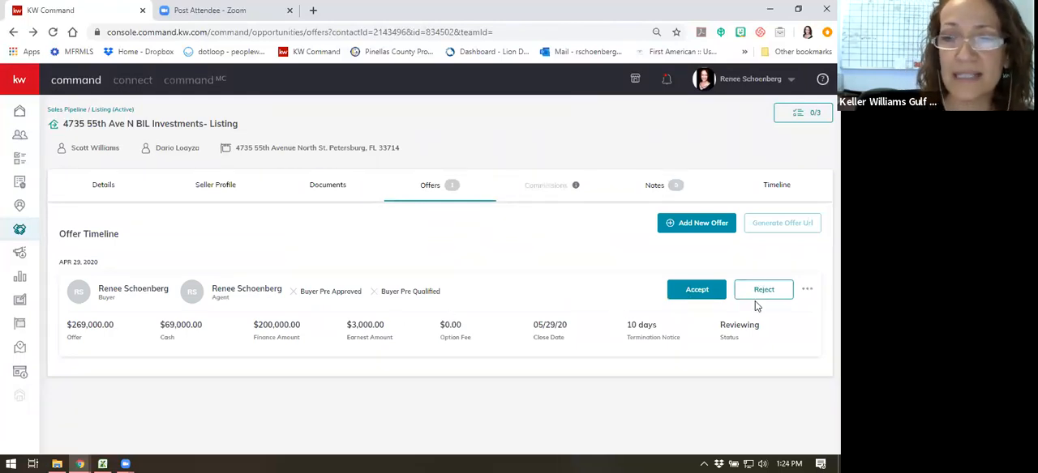
mouse_move(576, 185)
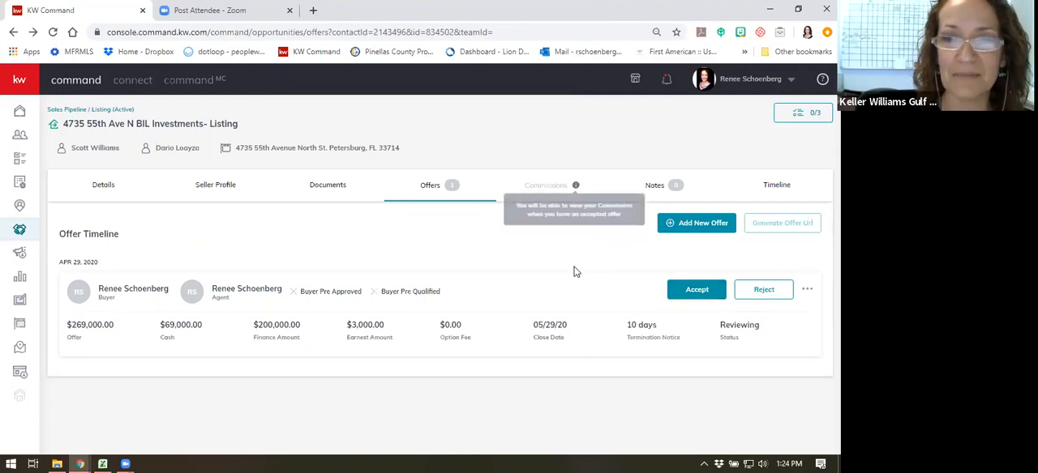
left_click(706, 292)
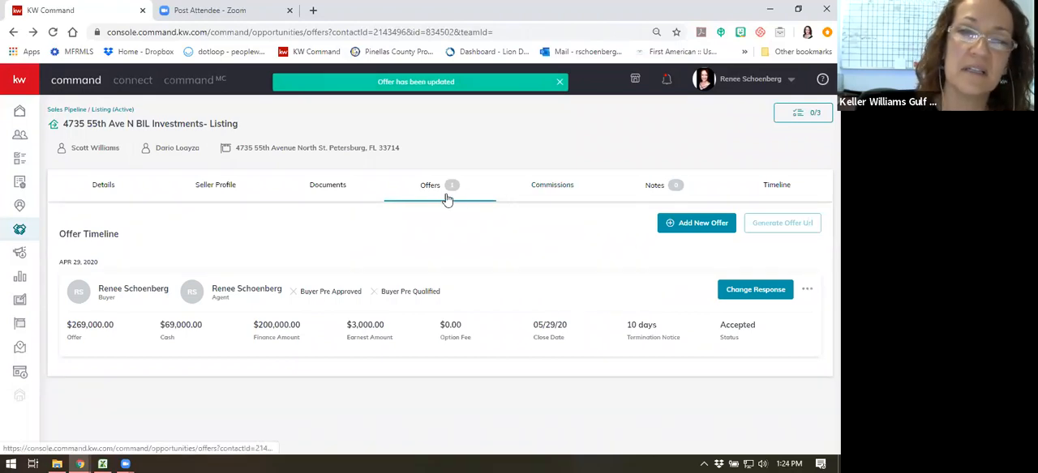
- Open the listing's commission details and set the contract date to 4/29/2020
left_click(556, 191)
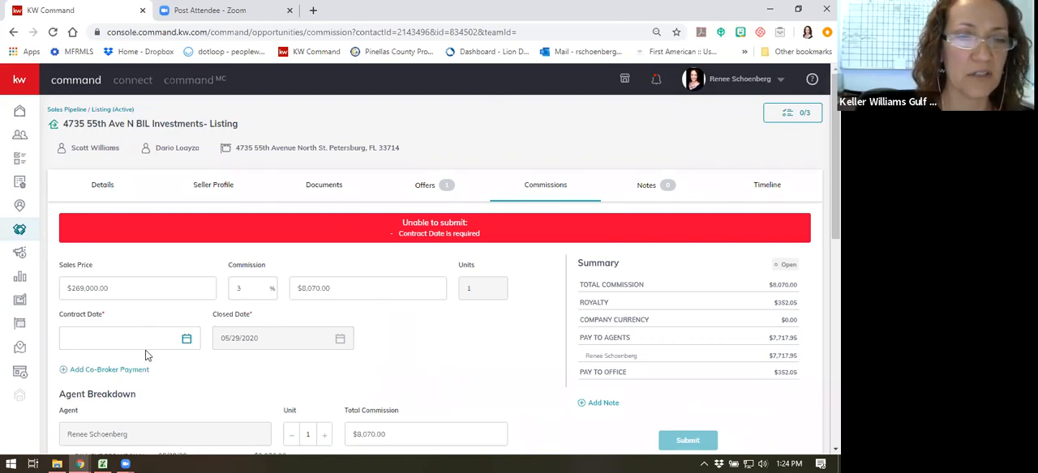
left_click(180, 338)
scroll(202, 353, "down", 2)
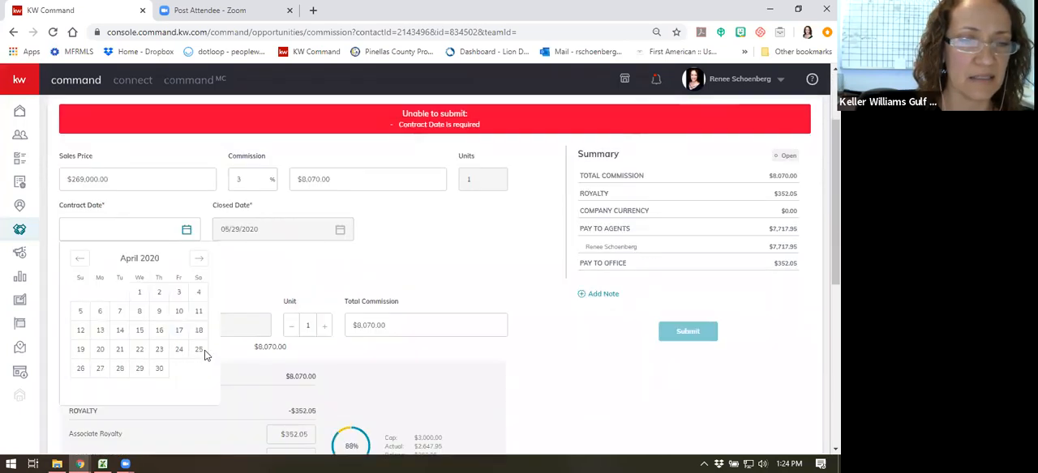
left_click(139, 344)
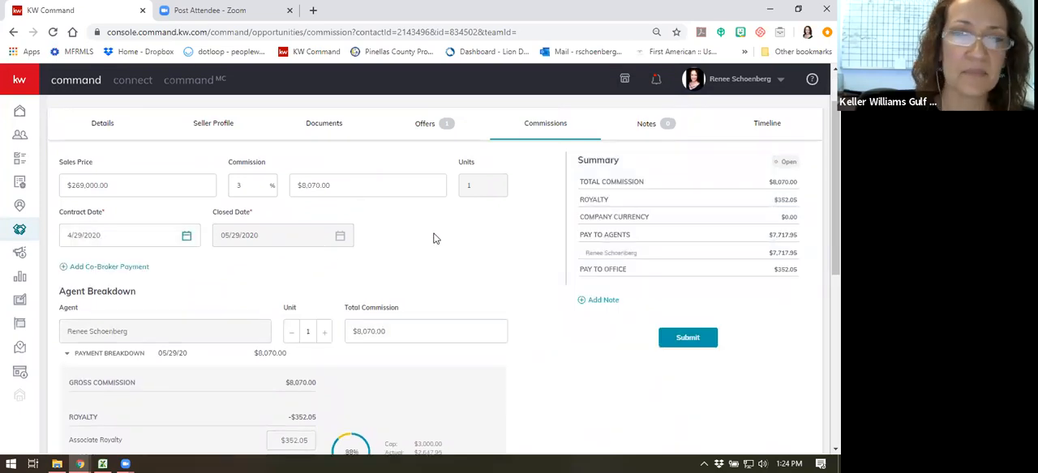
- Review the agent's commission breakdown, including royalty, company commission, deductions and check amount
scroll(415, 237, "down", 1)
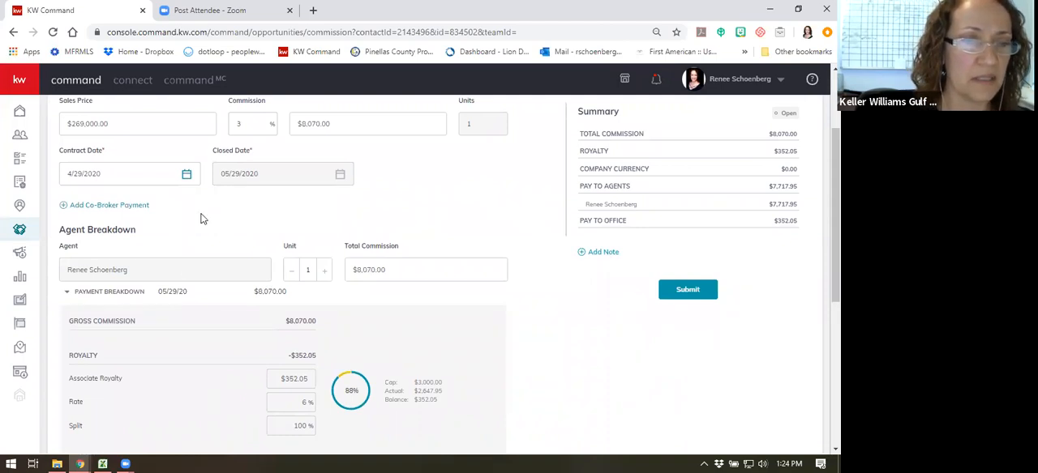
scroll(128, 217, "down", 1)
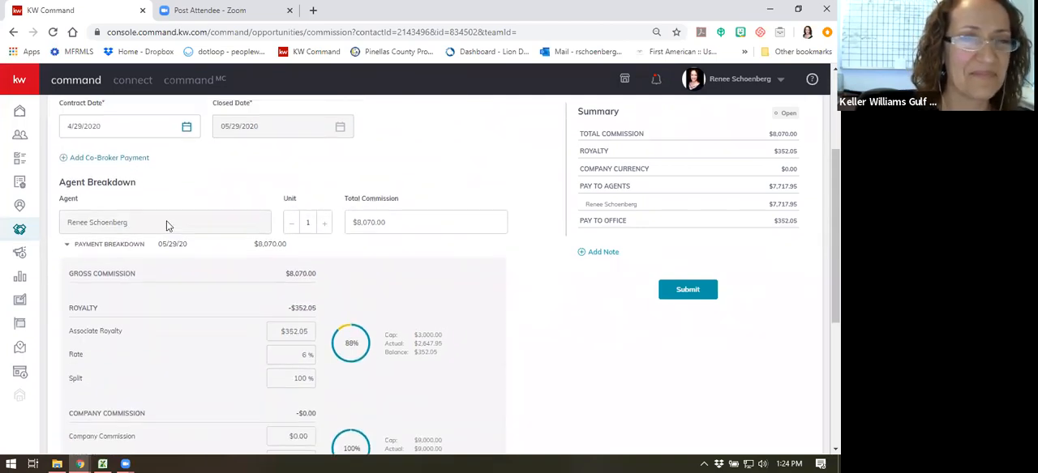
scroll(178, 224, "down", 1)
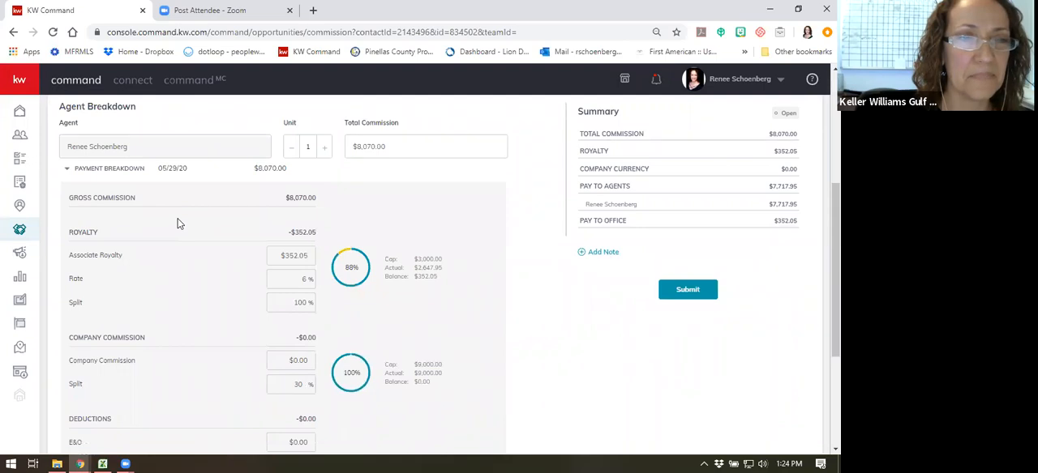
scroll(178, 224, "down", 2)
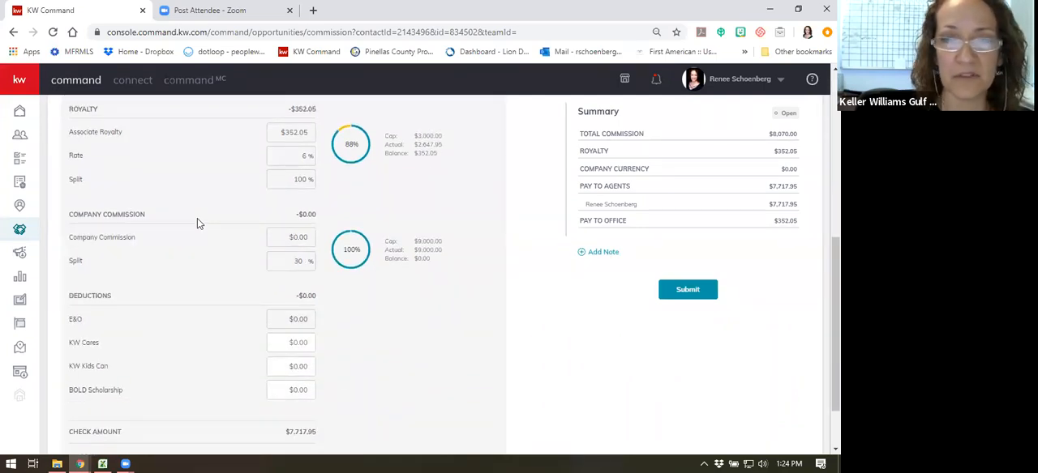
scroll(375, 215, "down", 1)
scroll(405, 224, "up", 5)
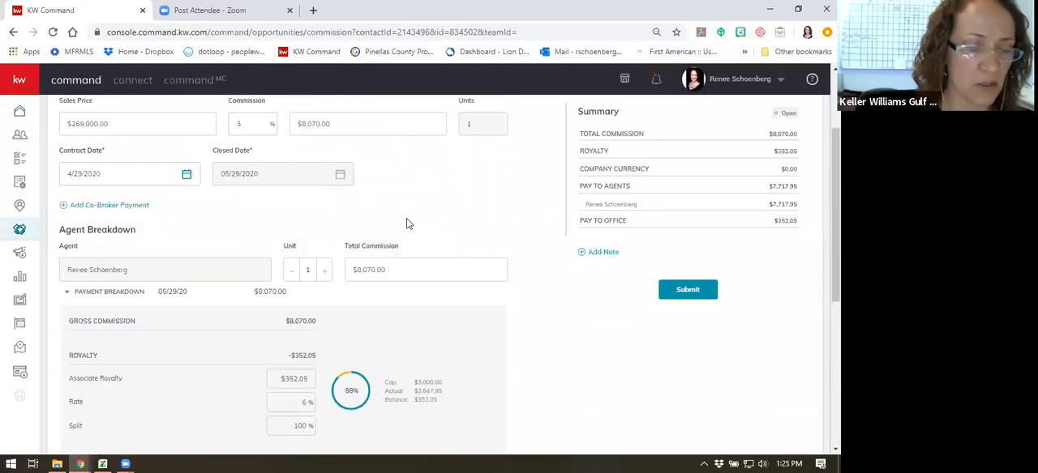
scroll(406, 223, "down", 5)
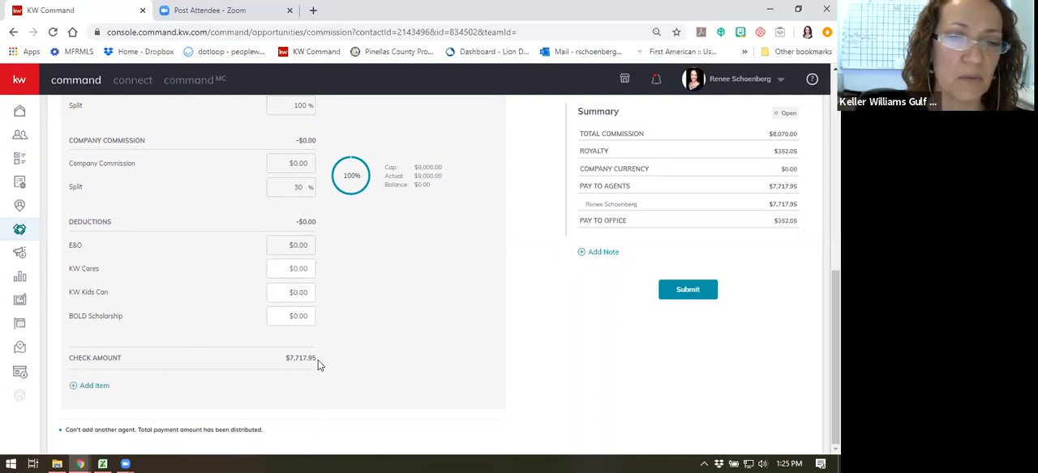
scroll(410, 346, "up", 1)
scroll(410, 350, "up", 8)
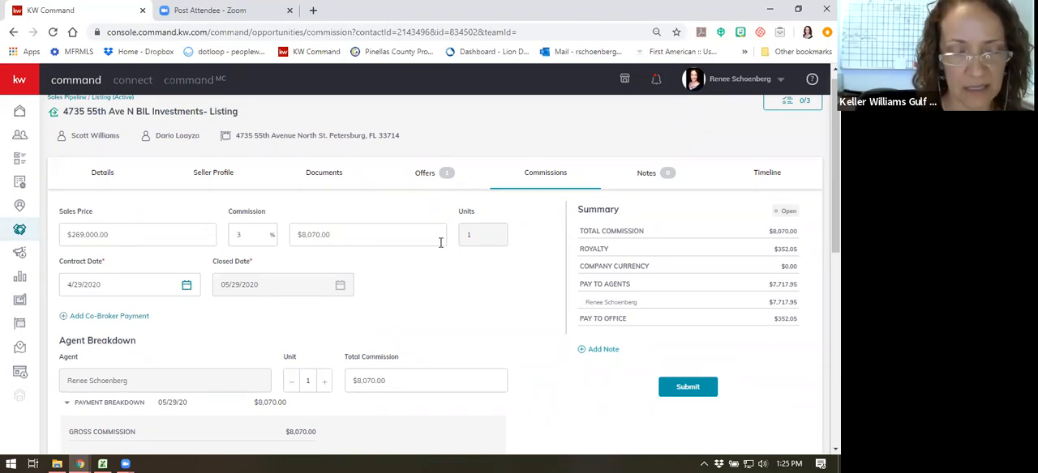
- View the fields required for a co-broker payment and close the form without adding one
scroll(350, 235, "down", 2)
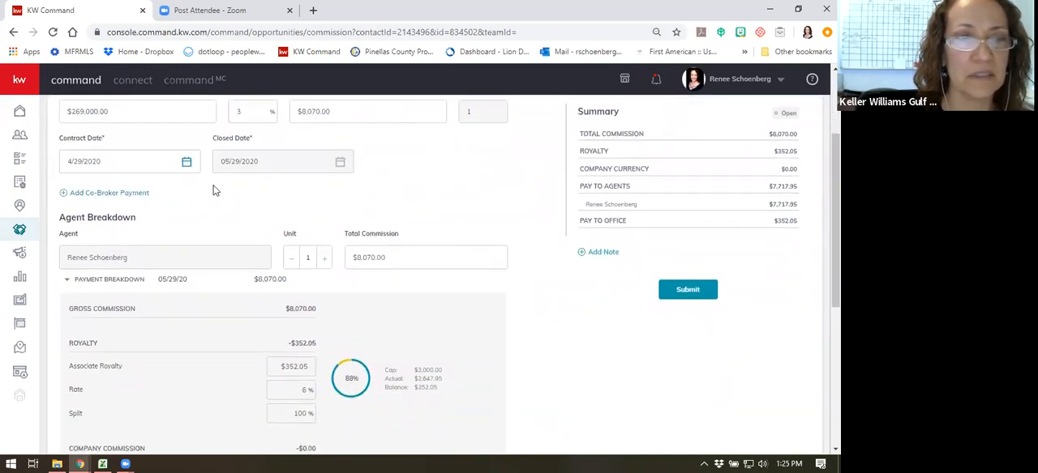
left_click(112, 193)
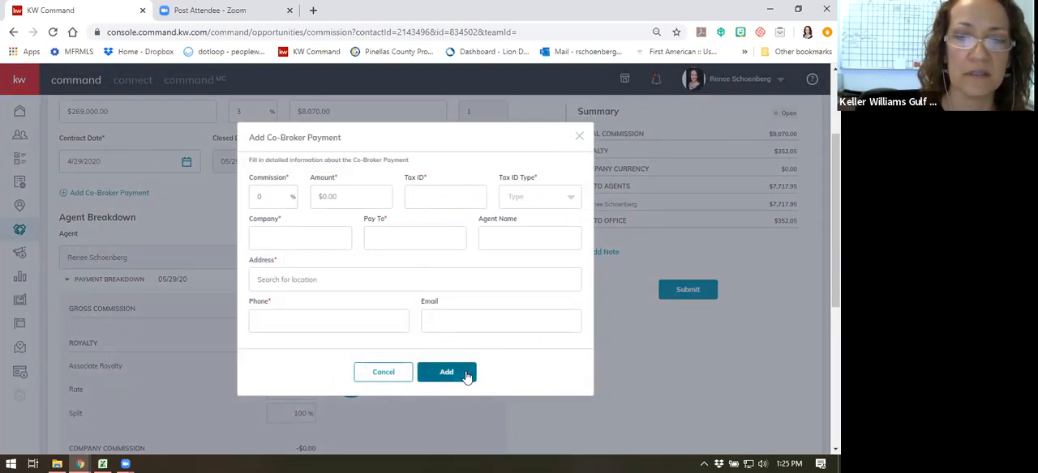
left_click(580, 133)
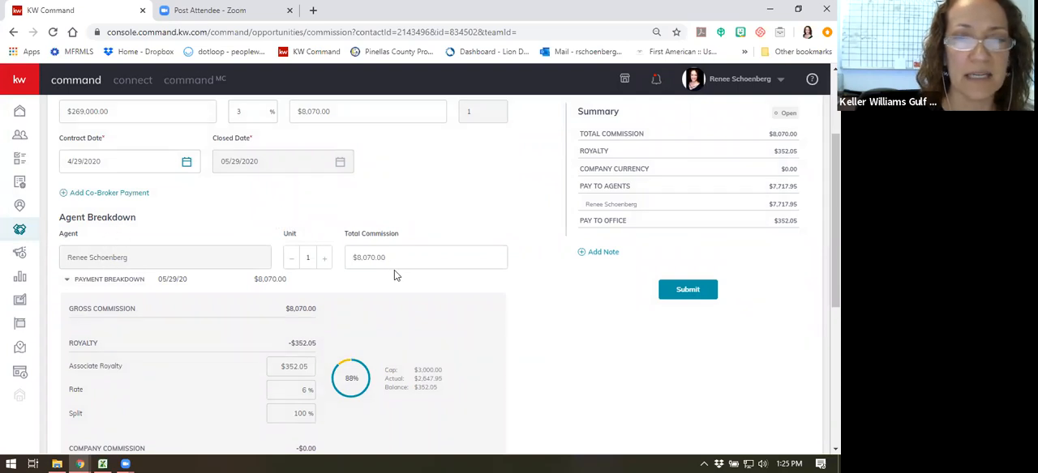
- Try to set the agent's total commission to $6,052.50 in the agent breakdown
left_click(352, 257)
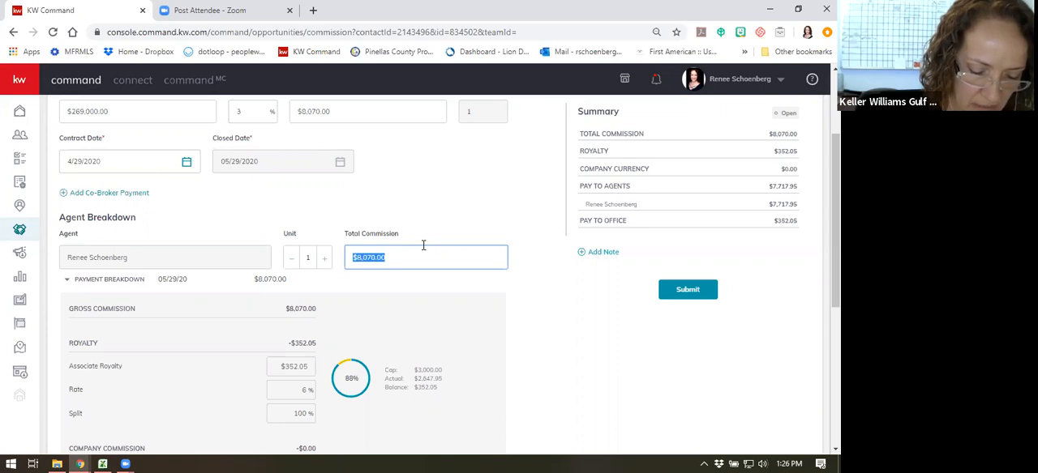
type("6052.5")
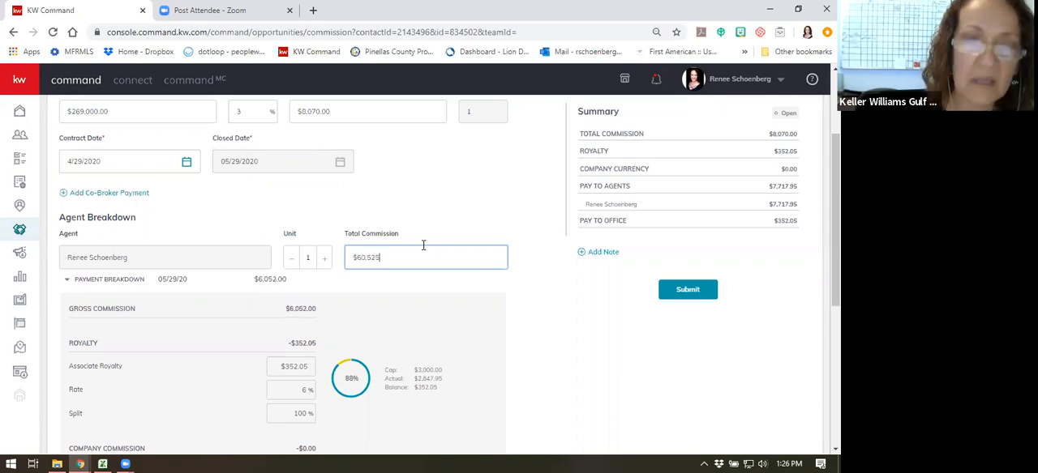
left_click(434, 242)
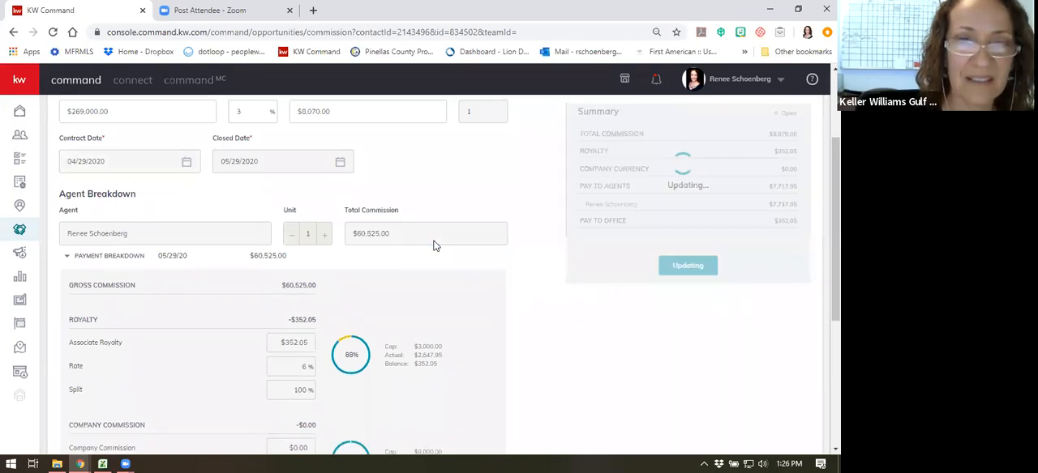
left_click(389, 299)
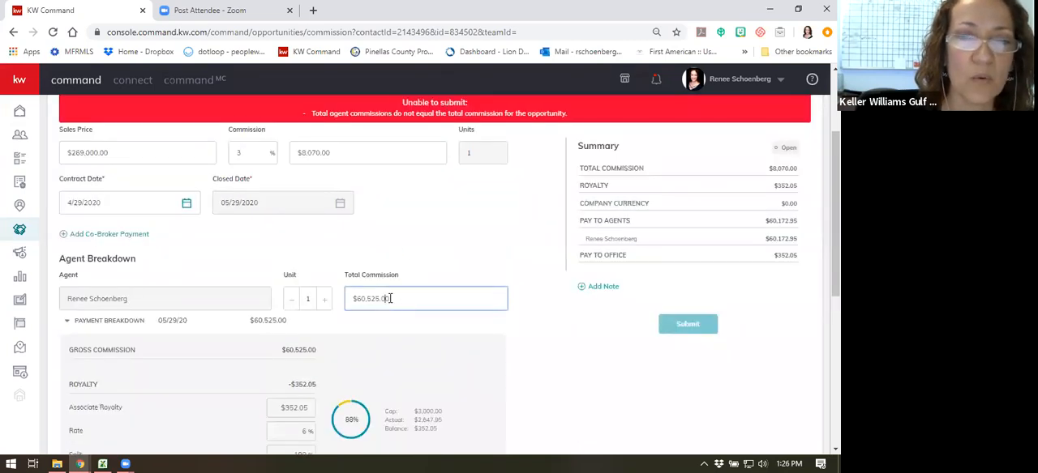
key("BackSpace")
key("BackSpace")
key("BackSpace")
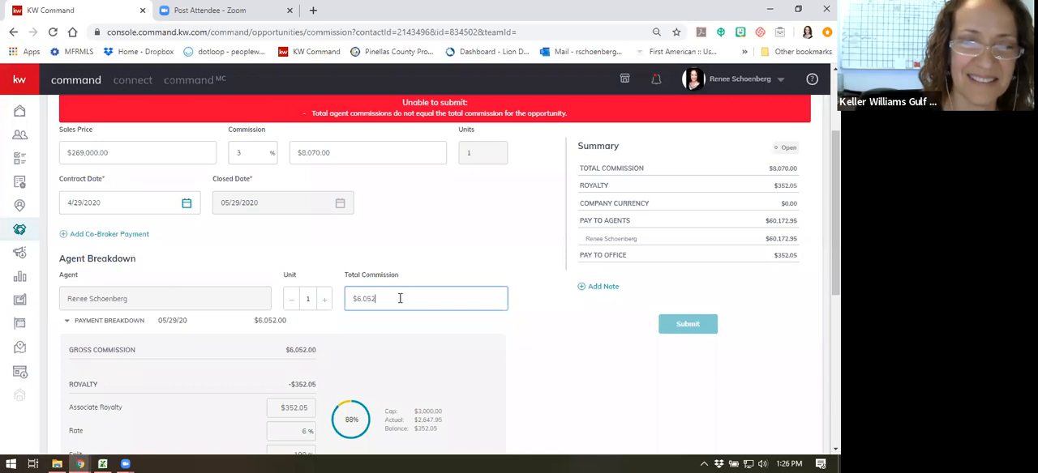
key("Tab")
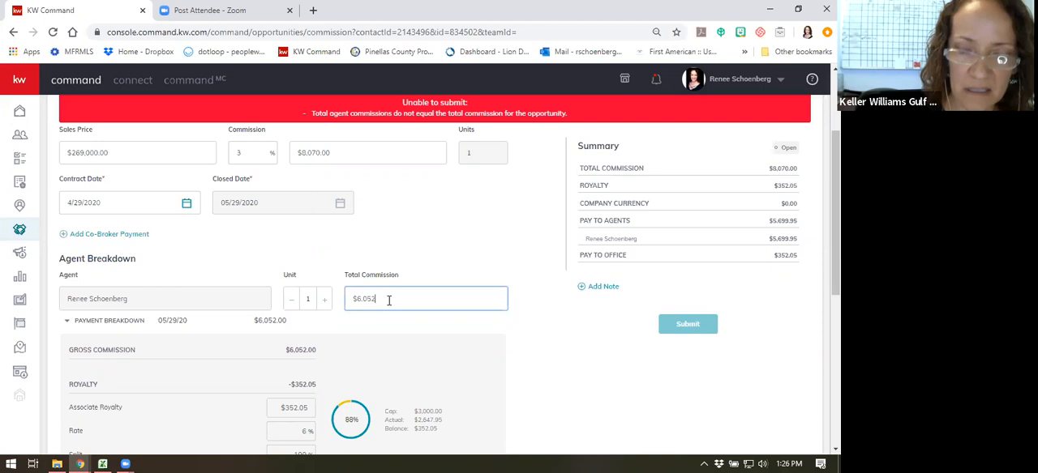
type("5")
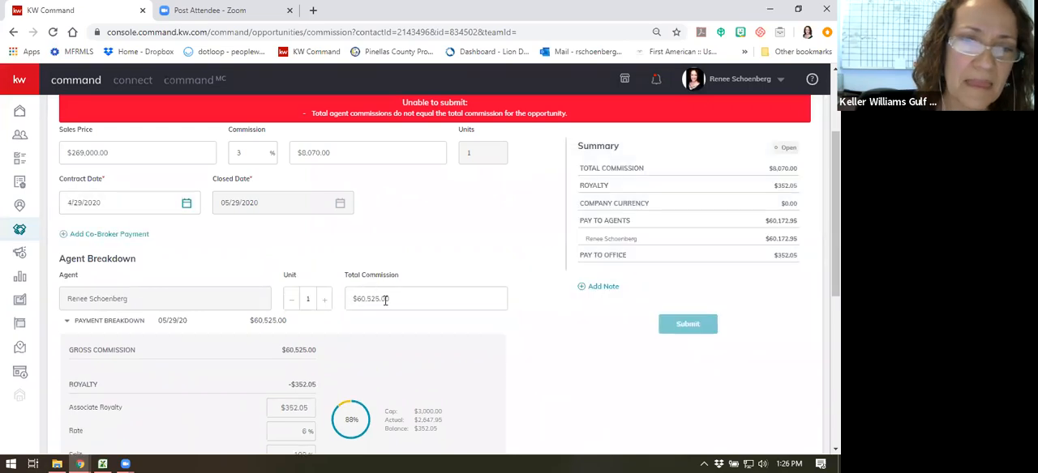
- Set the agent's total commission to $6,052 in the agent breakdown
left_click(386, 299)
key("BackSpace")
key("BackSpace")
key("BackSpace")
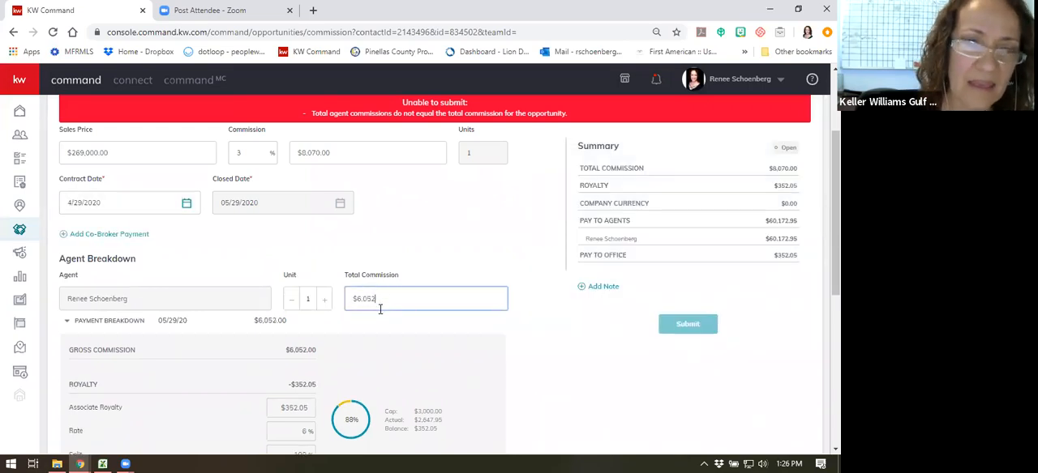
key("Tab")
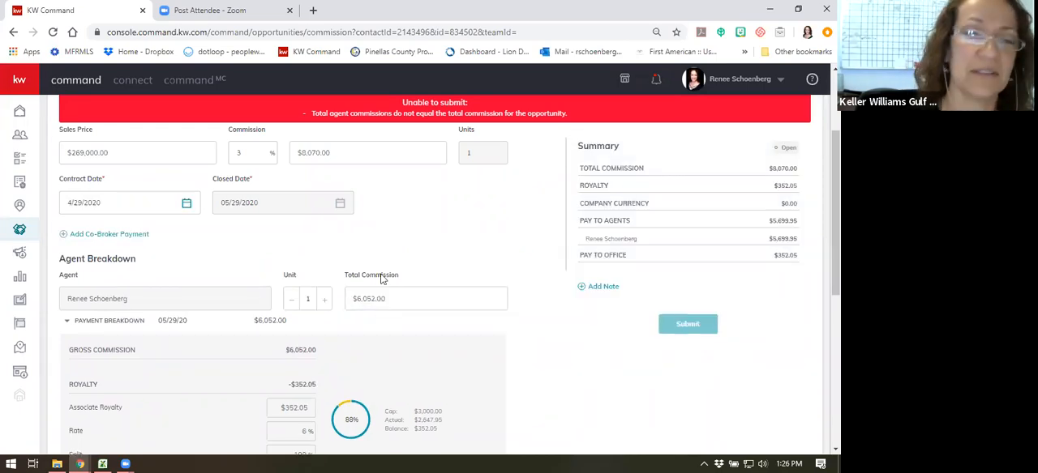
scroll(382, 278, "down", 5)
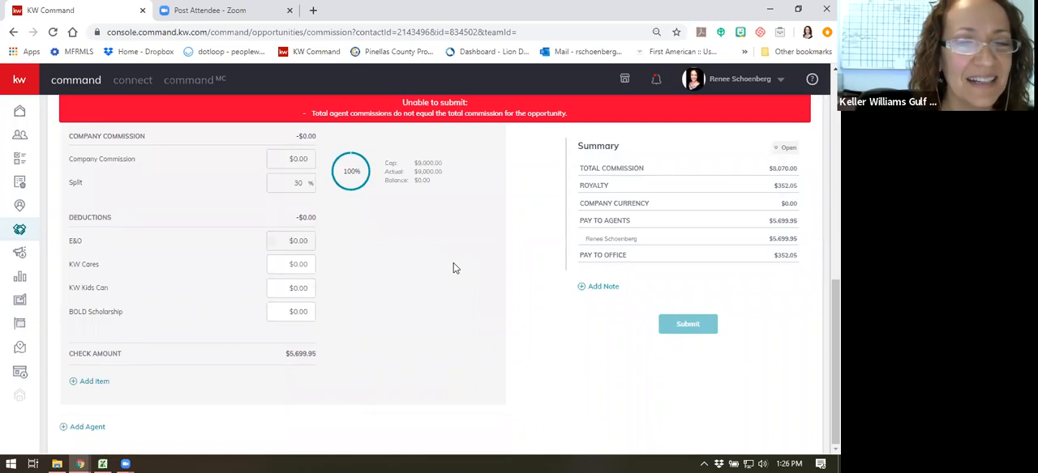
scroll(422, 346, "up", 3)
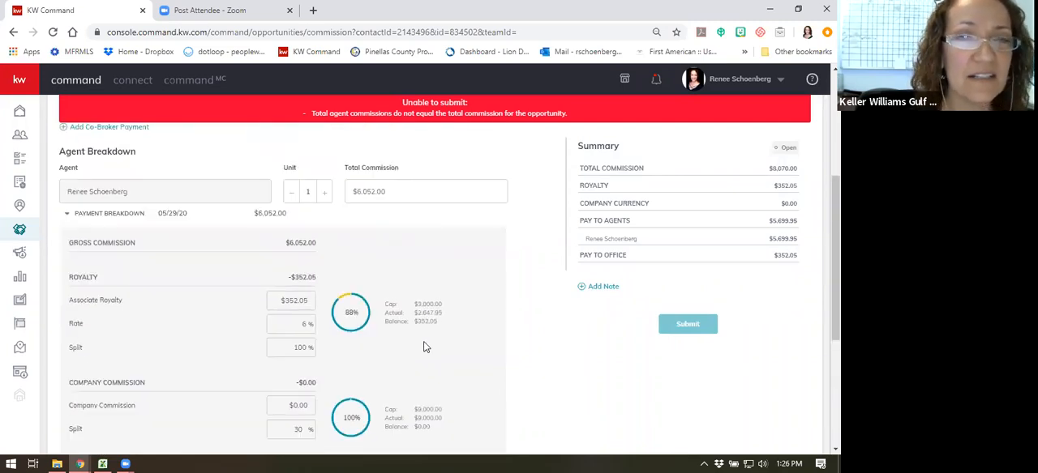
scroll(445, 360, "up", 1)
scroll(430, 350, "up", 2)
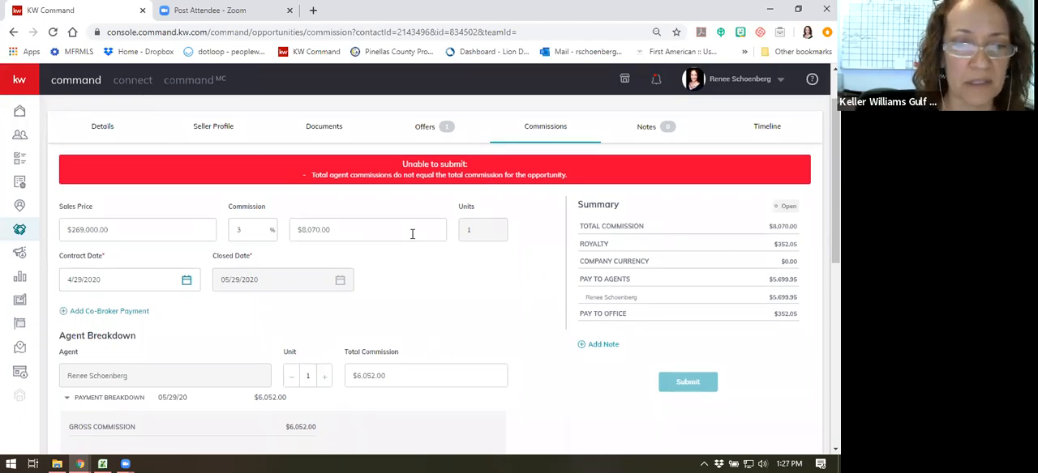
- Check which agents can be added to the commission and close the form without adding one
scroll(430, 292, "down", 5)
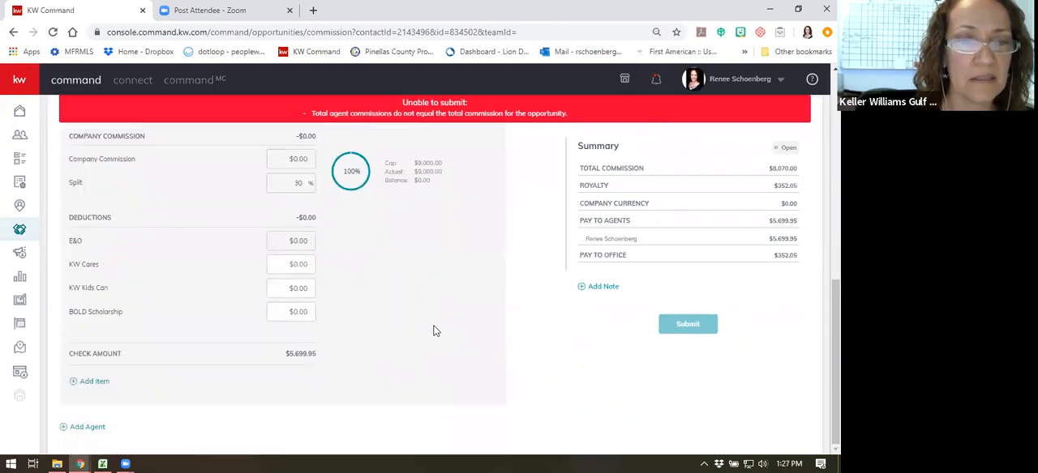
left_click(84, 429)
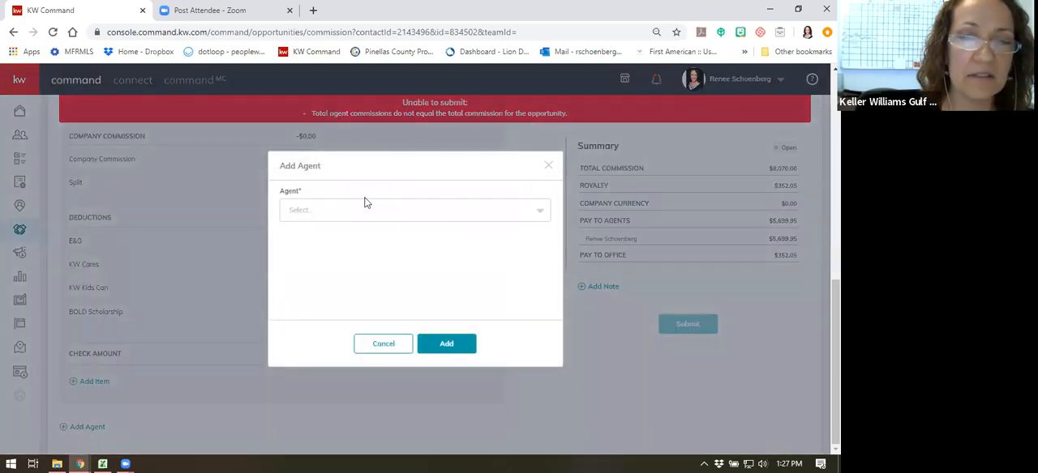
left_click(540, 213)
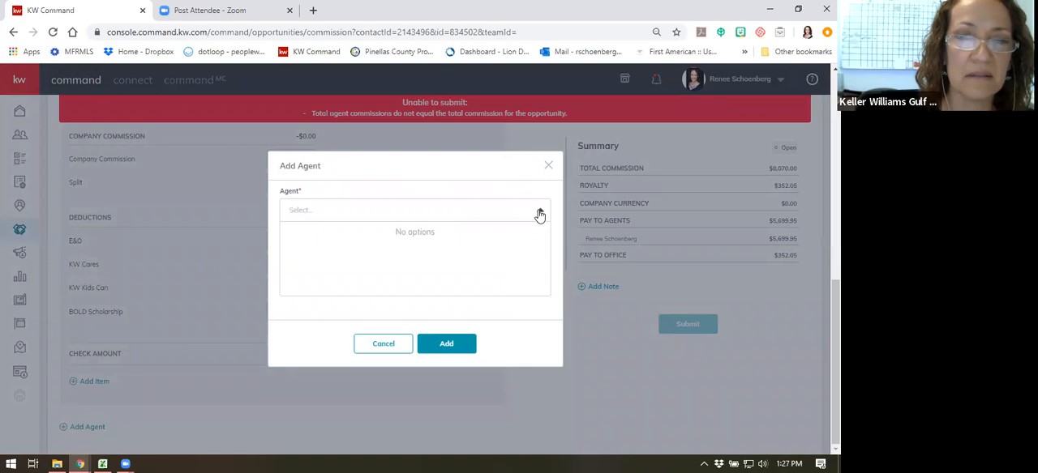
left_click(548, 166)
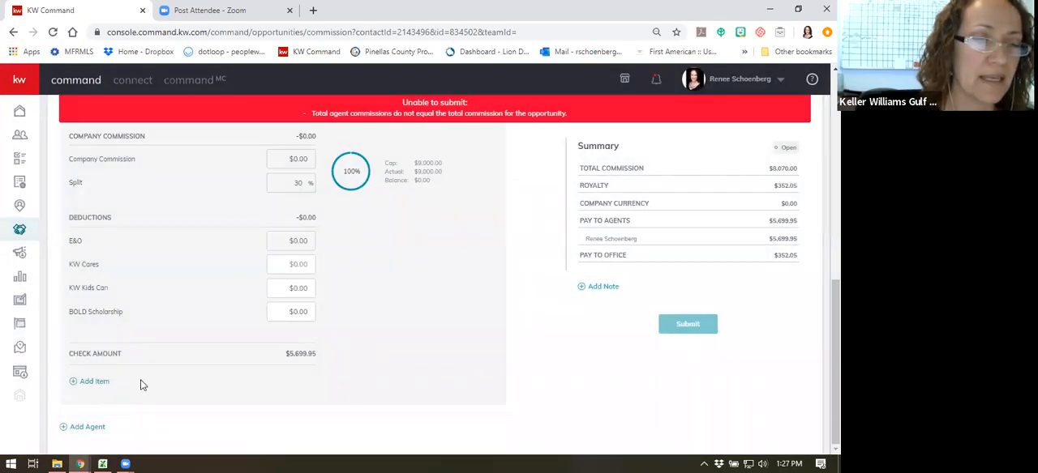
- Start an Outside Referral item with a 25% referral and EIN as the tax ID type, and cancel it without adding
left_click(95, 382)
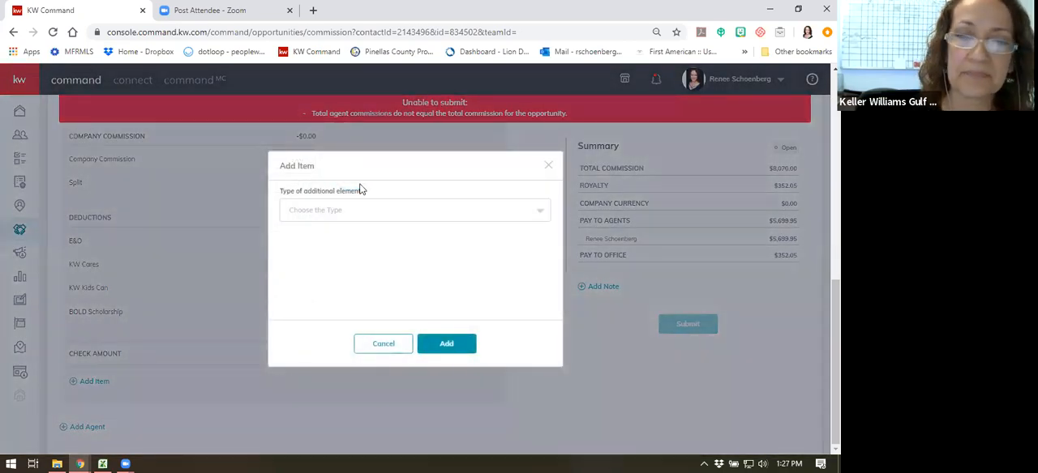
left_click(382, 212)
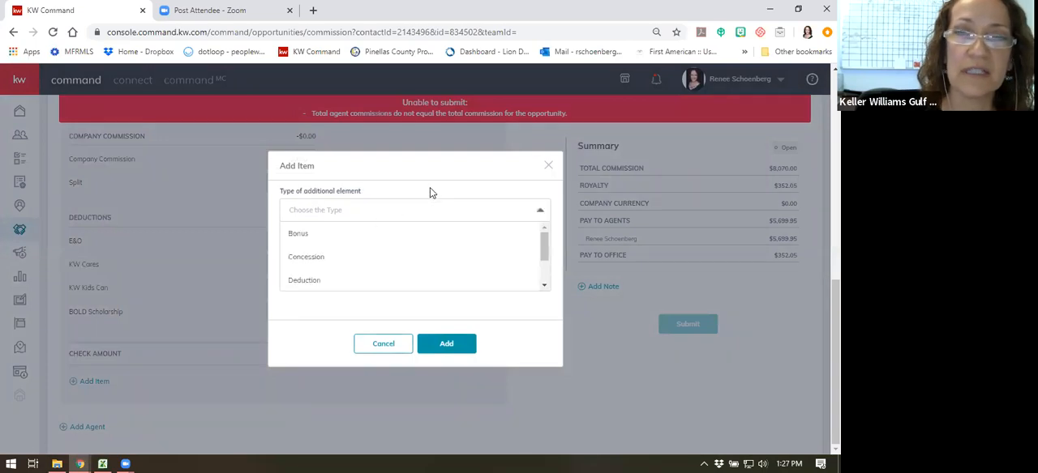
scroll(387, 258, "down", 2)
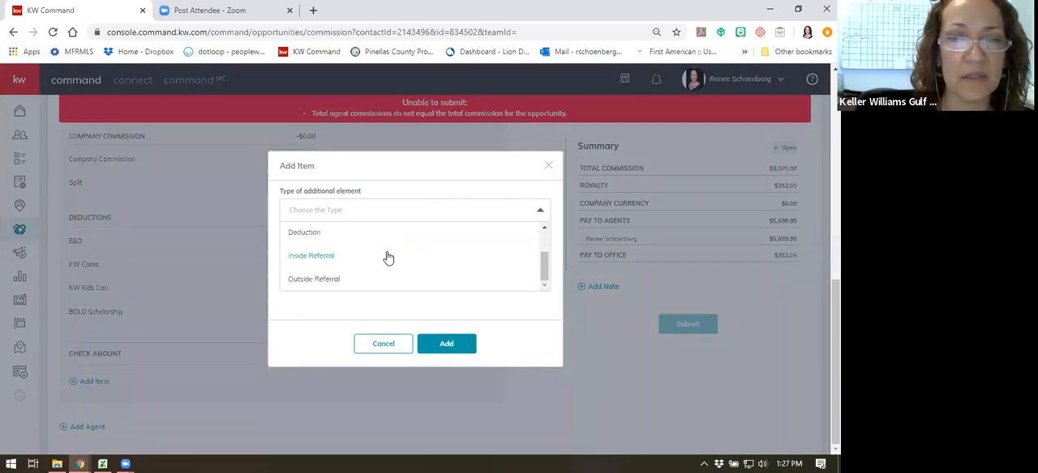
left_click(324, 280)
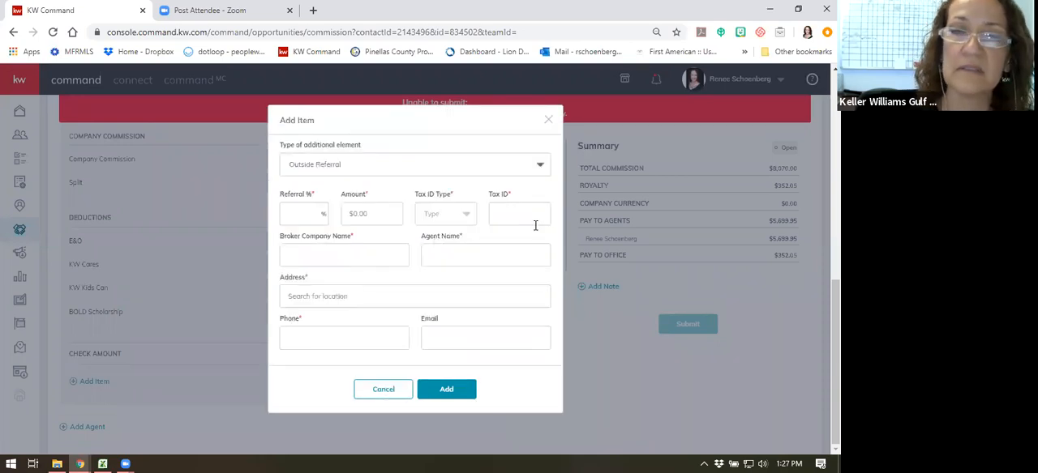
left_click(300, 217)
type("25")
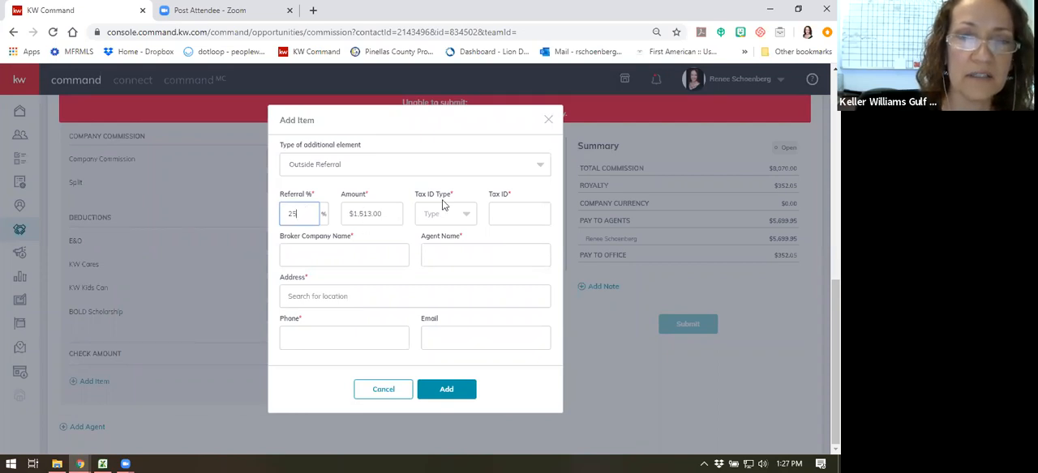
left_click(458, 215)
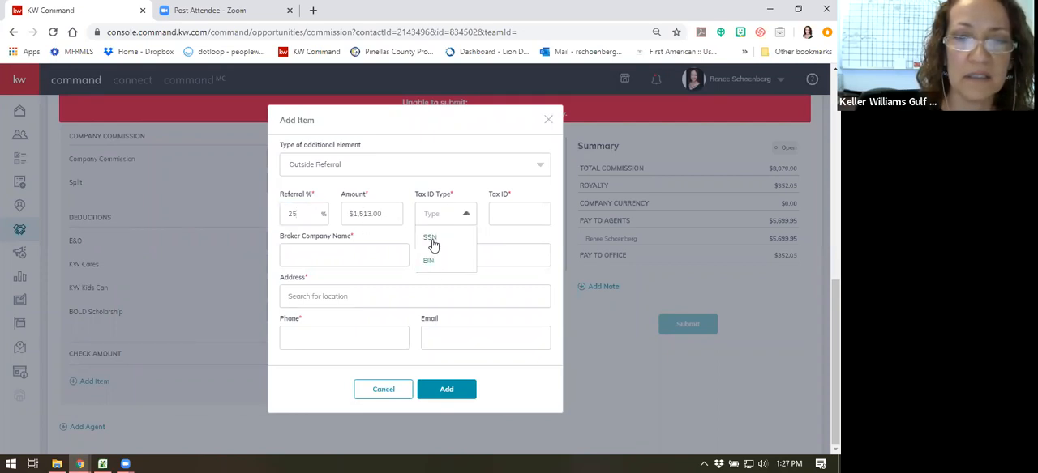
left_click(431, 261)
left_click(508, 213)
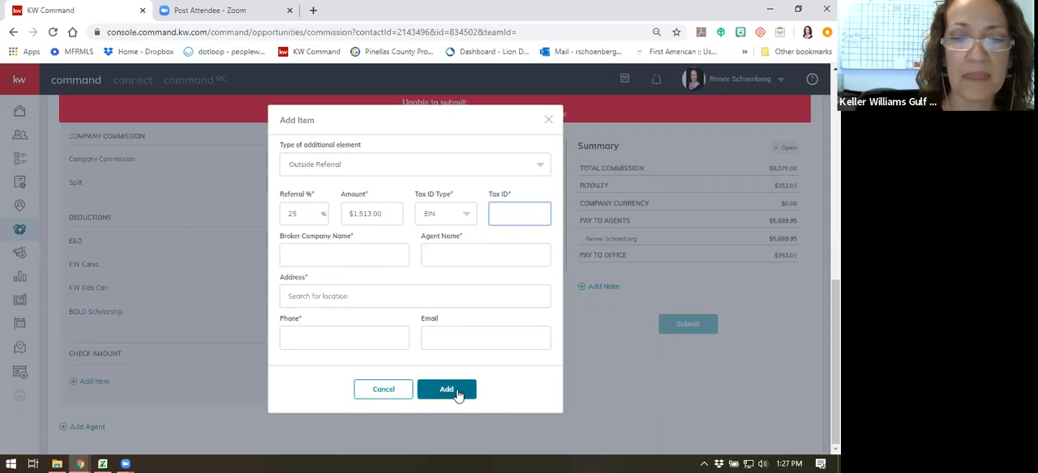
left_click(381, 390)
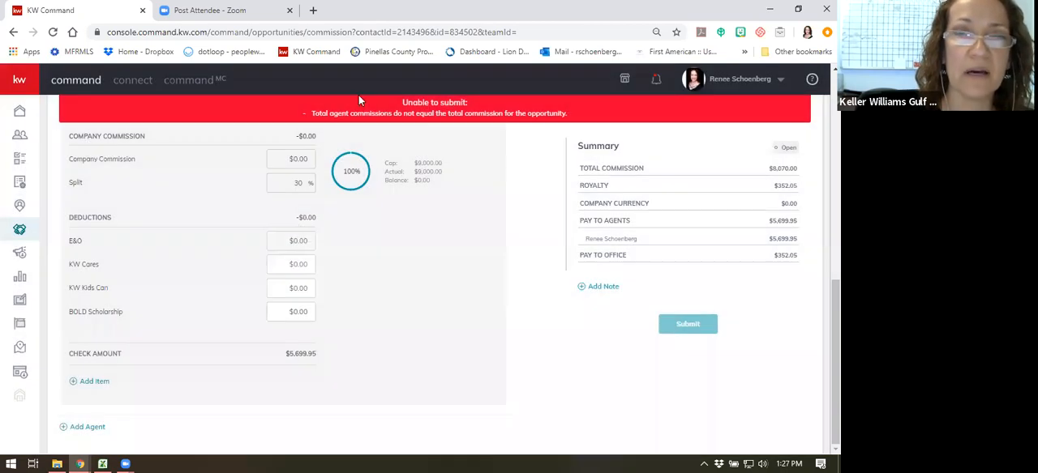
scroll(463, 279, "up", 2)
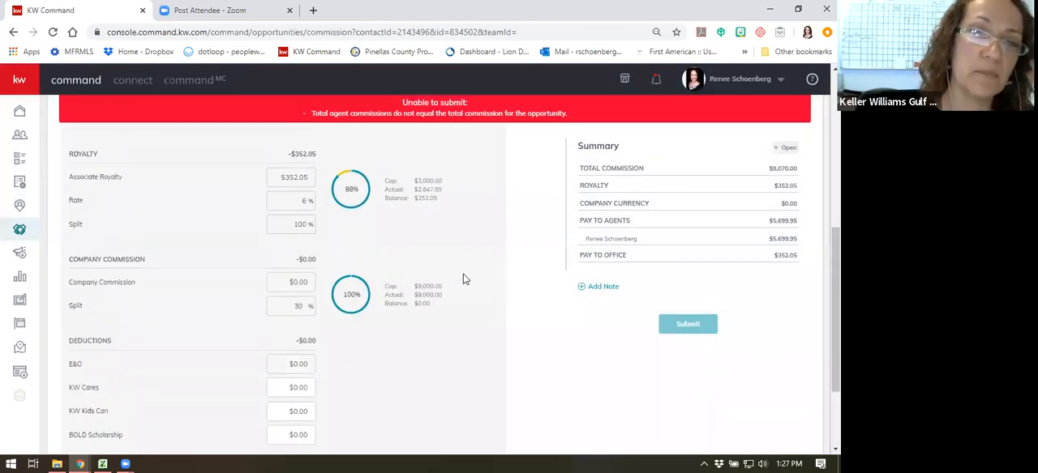
left_click(477, 29)
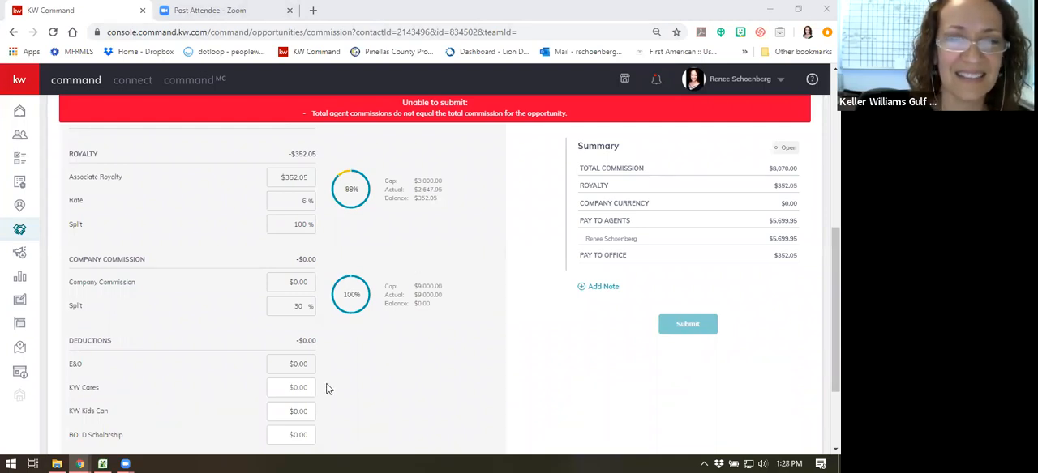
scroll(354, 375, "down", 2)
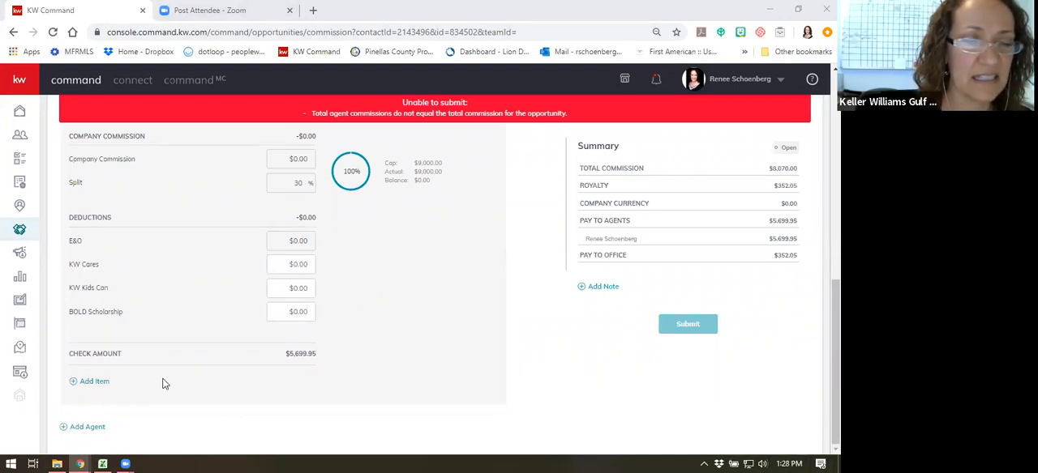
- Clear the agent's total commission in the agent breakdown and set it to $7,695
scroll(440, 352, "up", 4)
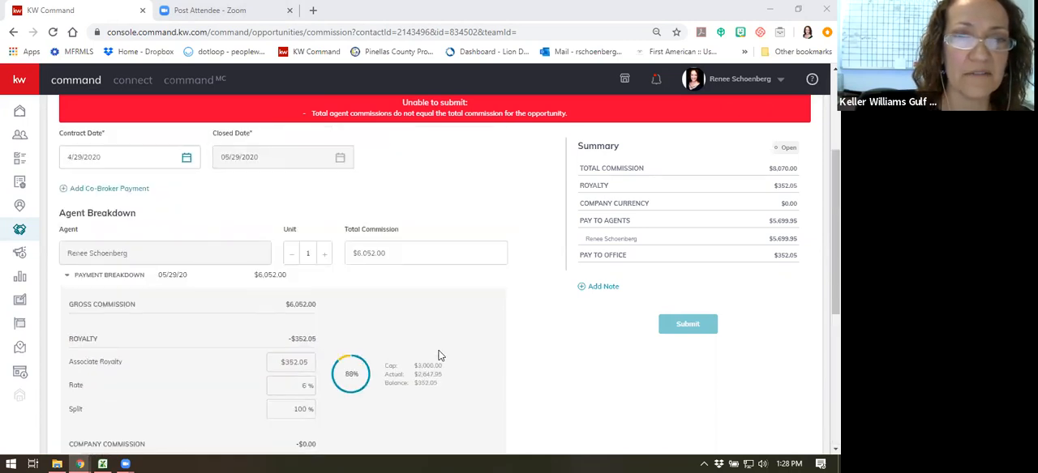
left_click(392, 252)
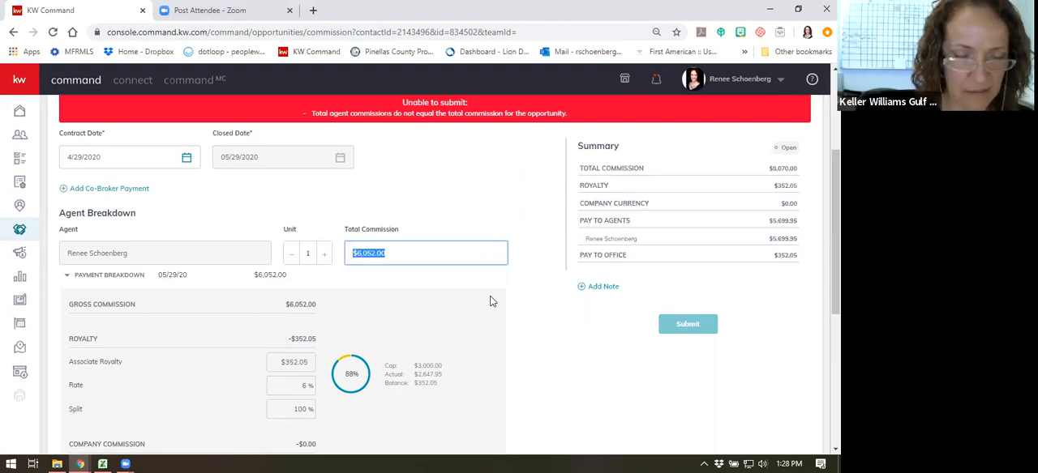
key("BackSpace")
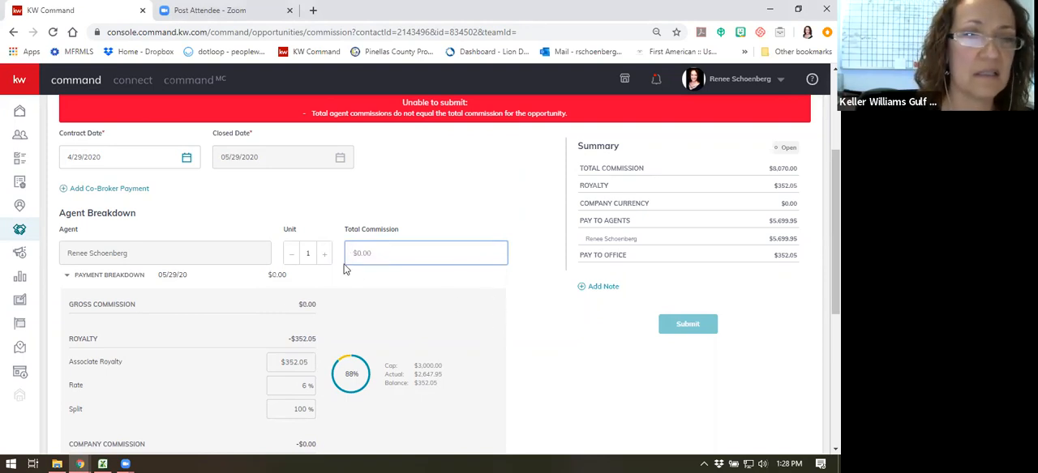
left_click(261, 207)
scroll(261, 212, "up", 2)
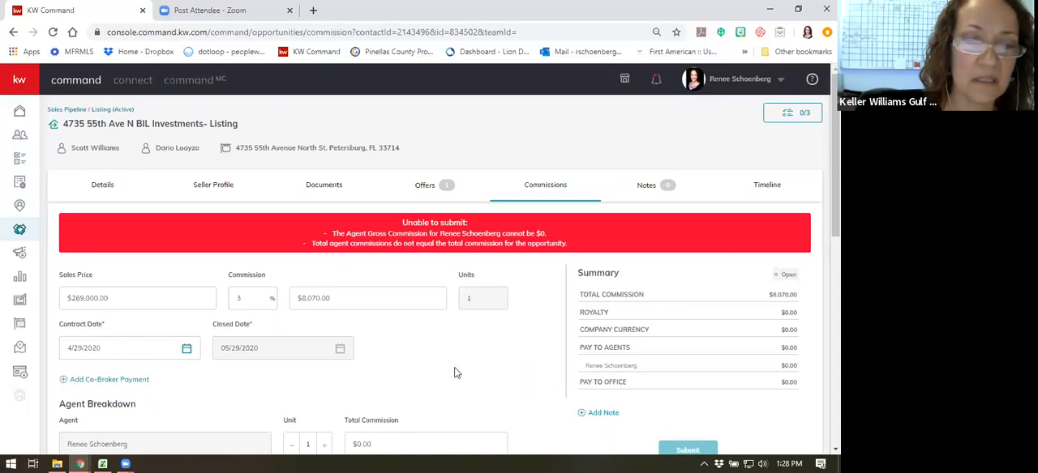
scroll(454, 373, "down", 2)
left_click(393, 307)
left_click_drag(392, 307, 332, 314)
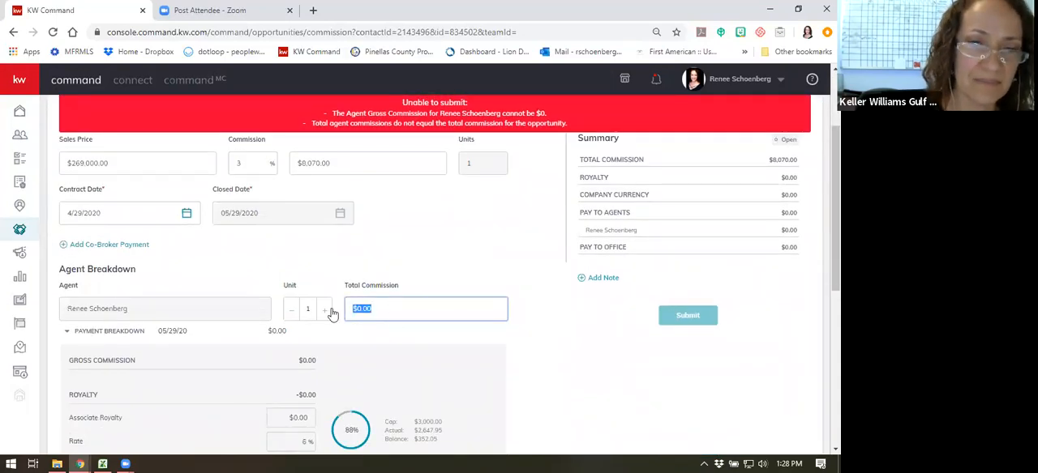
type("7695")
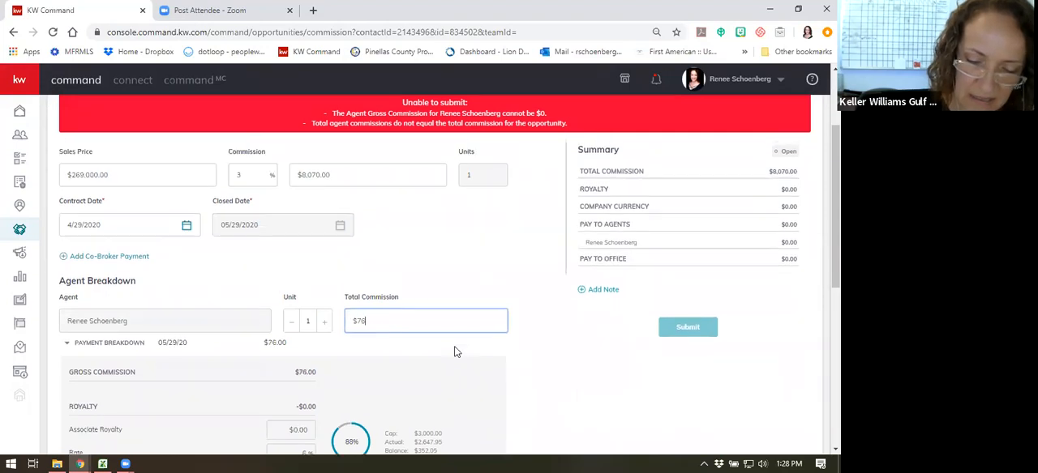
left_click(459, 350)
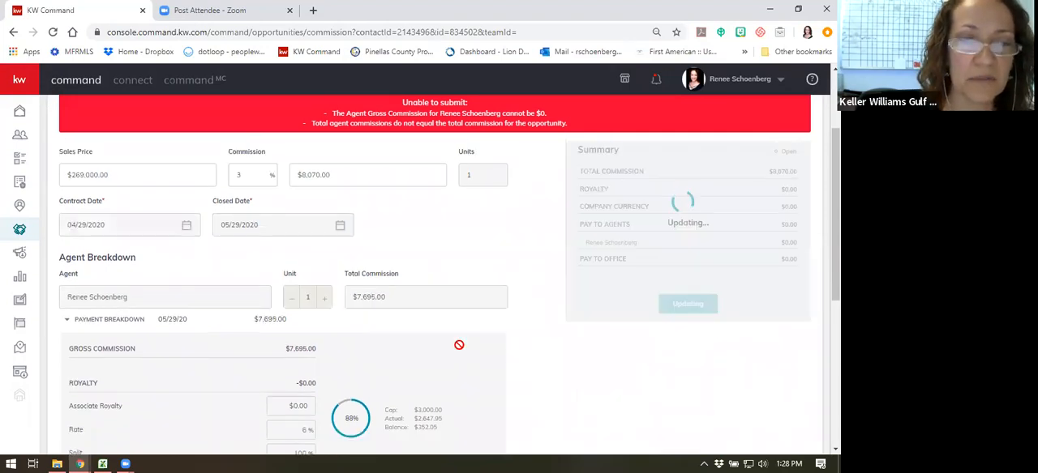
- Start a Deduction item of $375 in the payment breakdown, view the tax ID types, and cancel it without adding
scroll(459, 350, "down", 5)
scroll(210, 378, "down", 2)
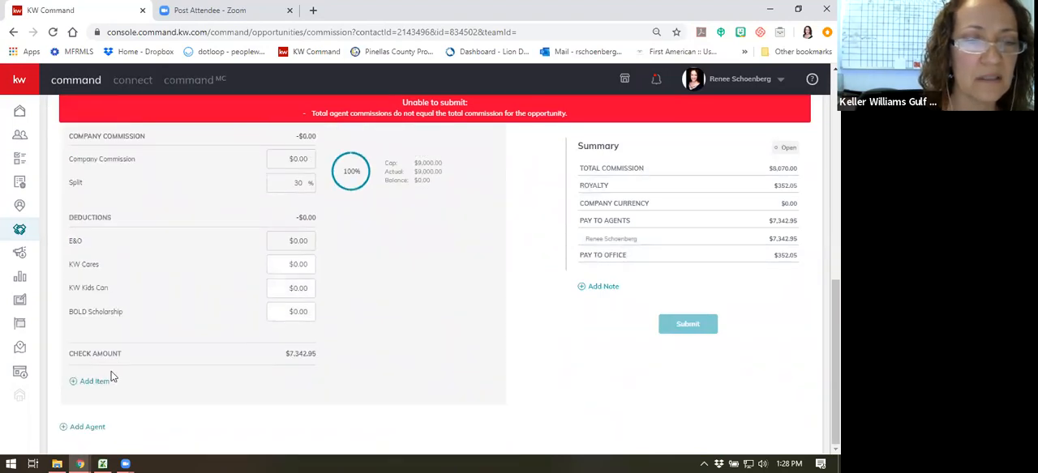
left_click(91, 382)
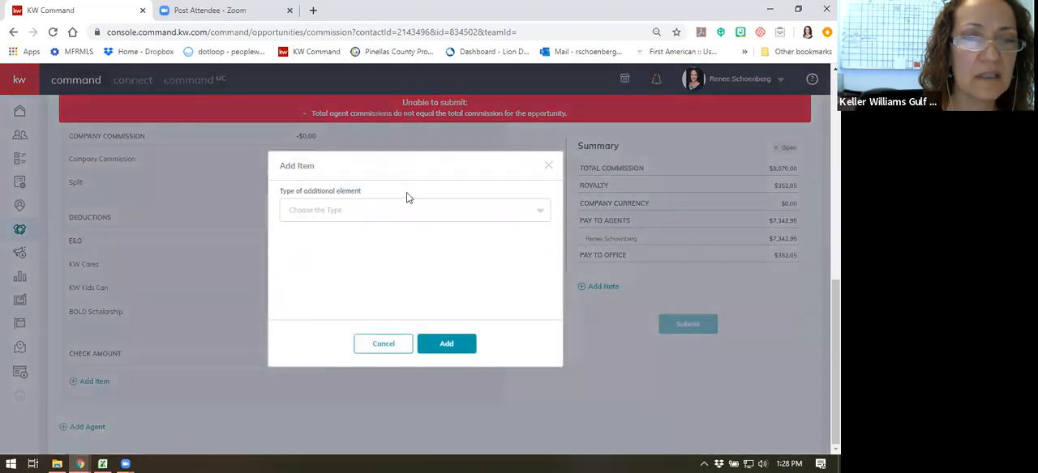
left_click(394, 210)
scroll(347, 267, "down", 1)
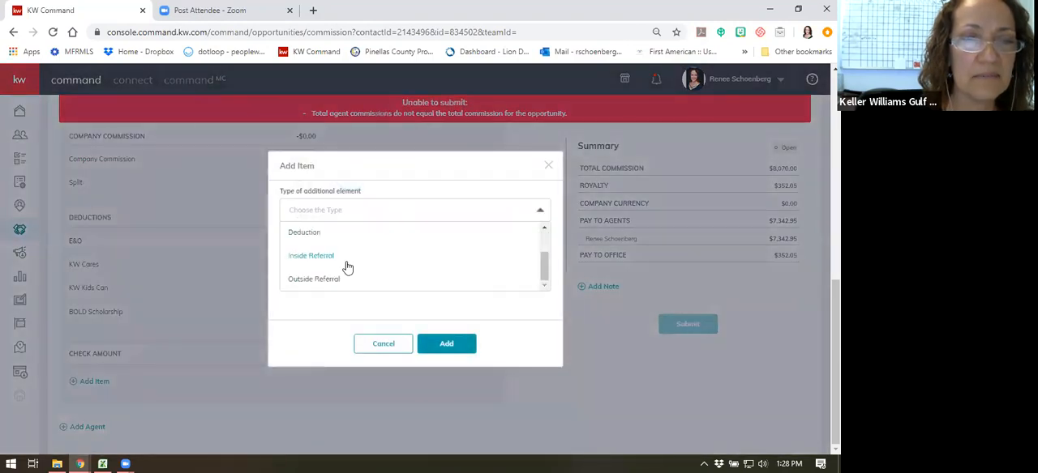
scroll(347, 268, "up", 1)
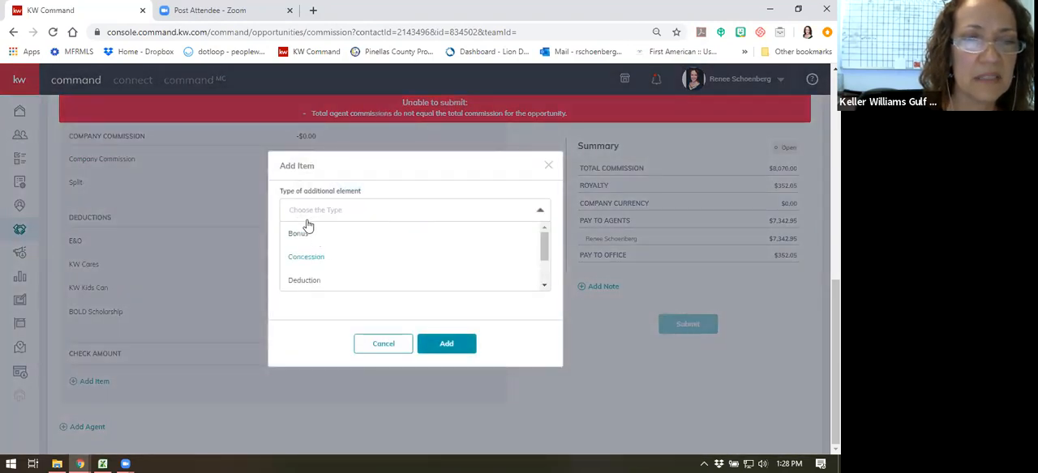
left_click(313, 281)
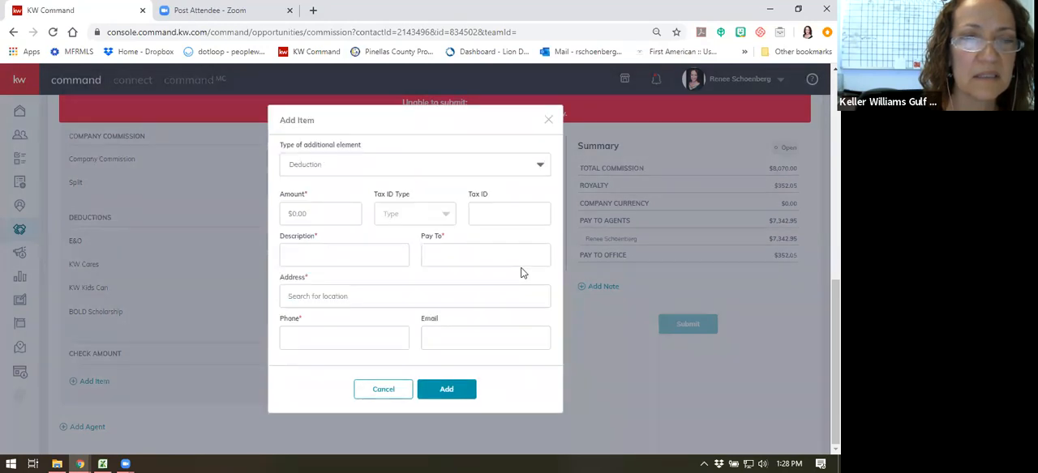
left_click(337, 220)
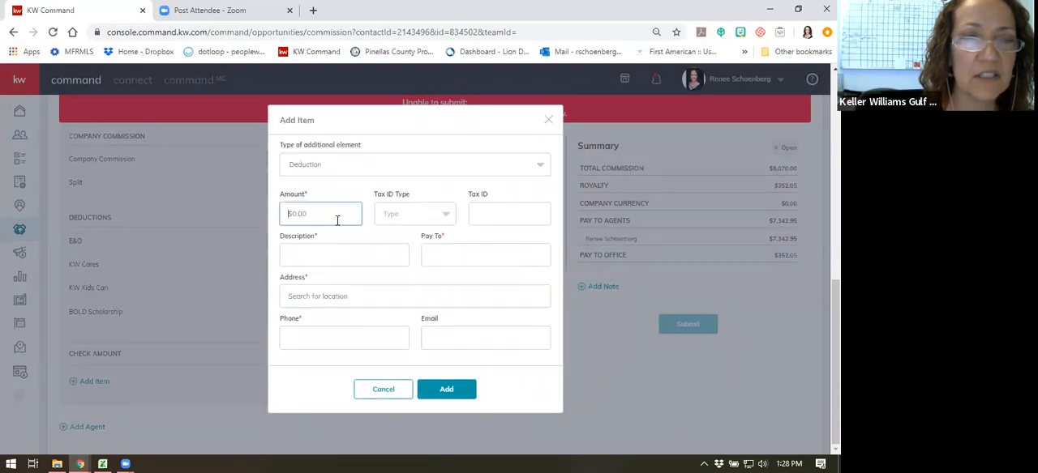
type("375")
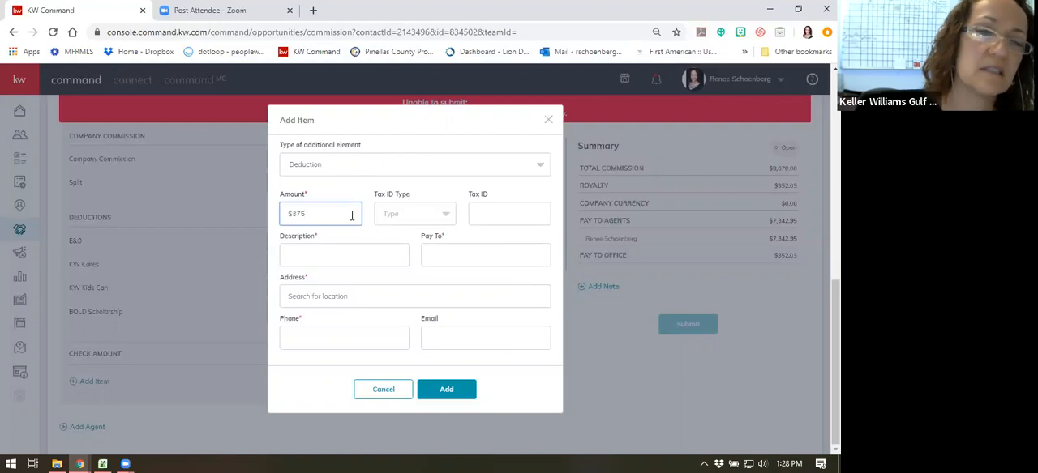
left_click(396, 208)
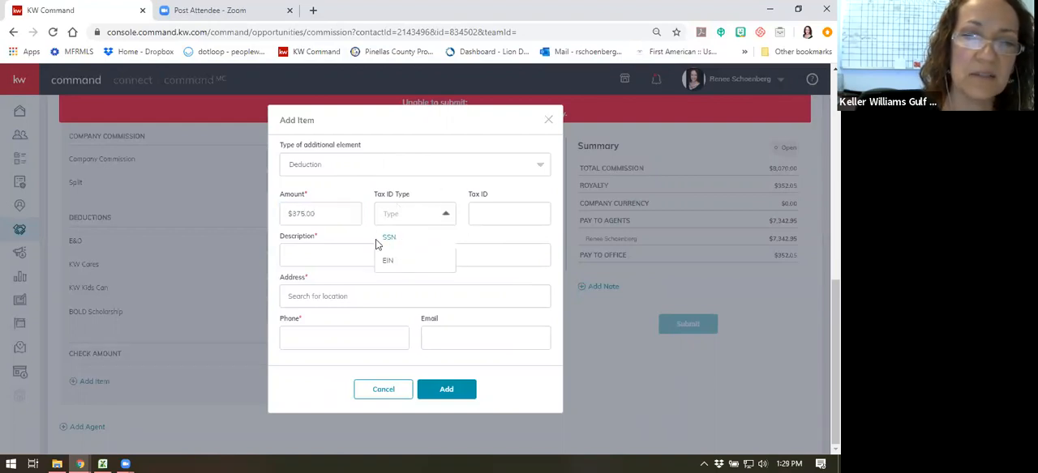
left_click(483, 216)
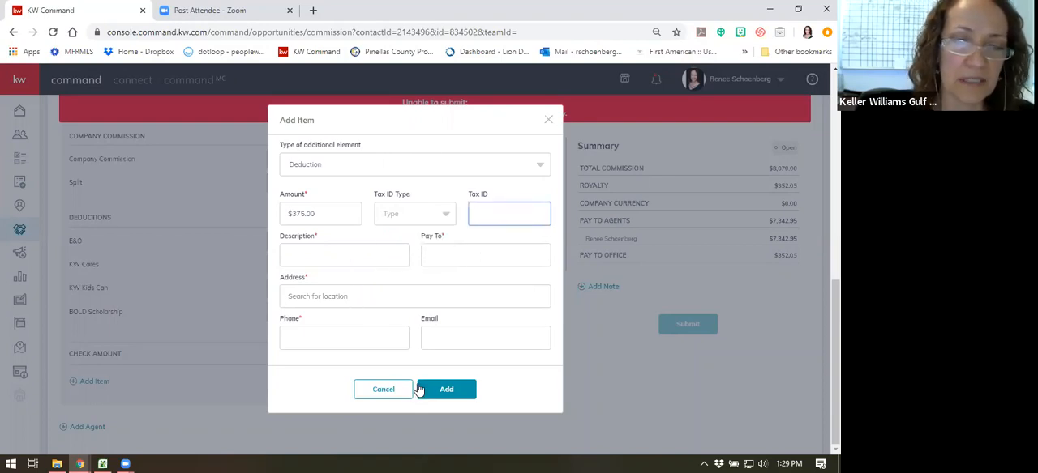
left_click(383, 390)
- Set the agent's total commission to $8,070 in the agent breakdown and review the updated payment breakdown
scroll(484, 244, "up", 5)
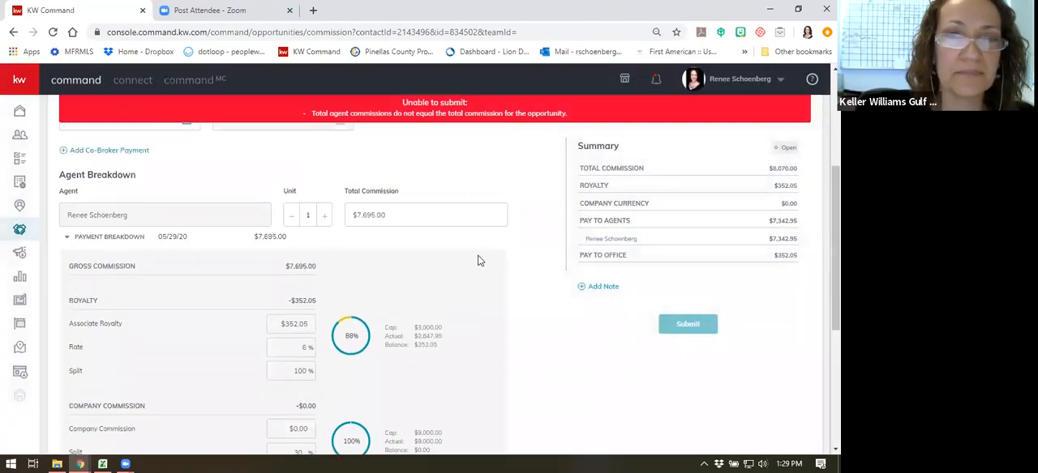
scroll(479, 261, "up", 4)
scroll(467, 284, "down", 1)
double_click(398, 375)
type("8070")
left_click(506, 349)
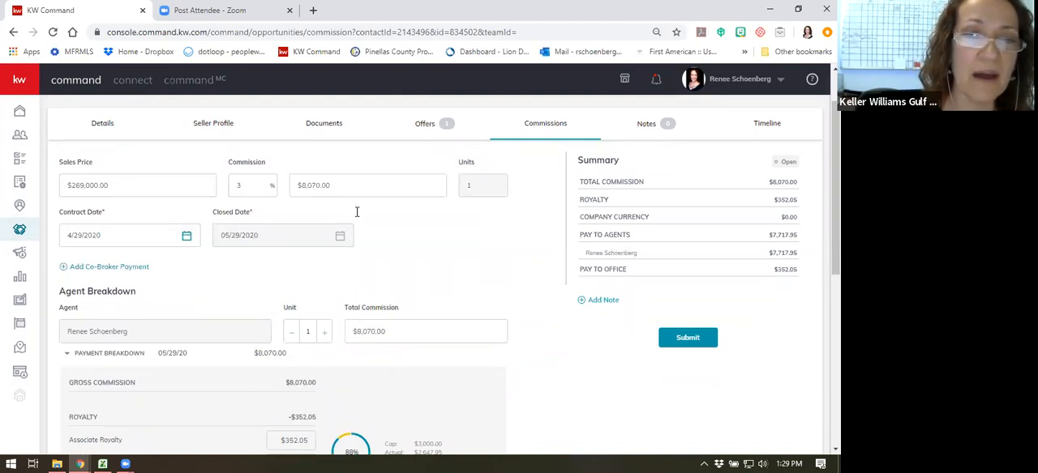
scroll(334, 173, "up", 1)
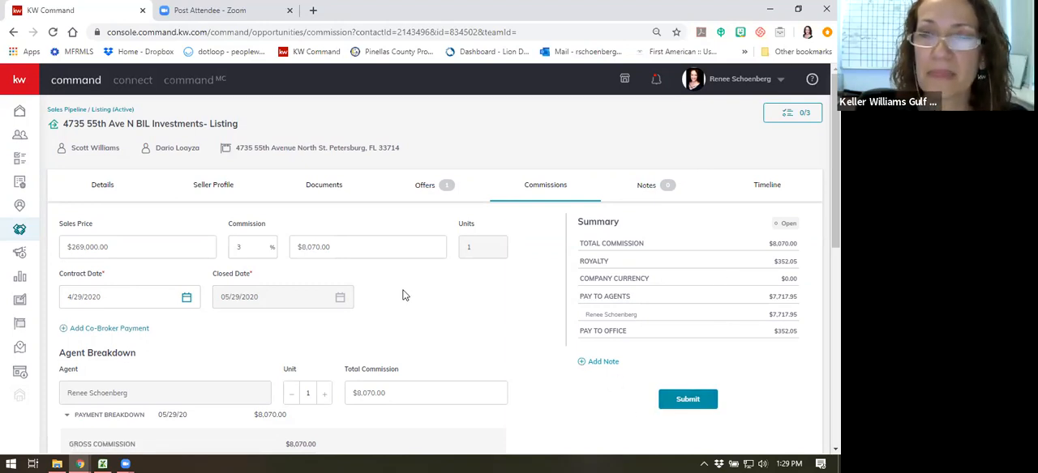
scroll(405, 296, "down", 5)
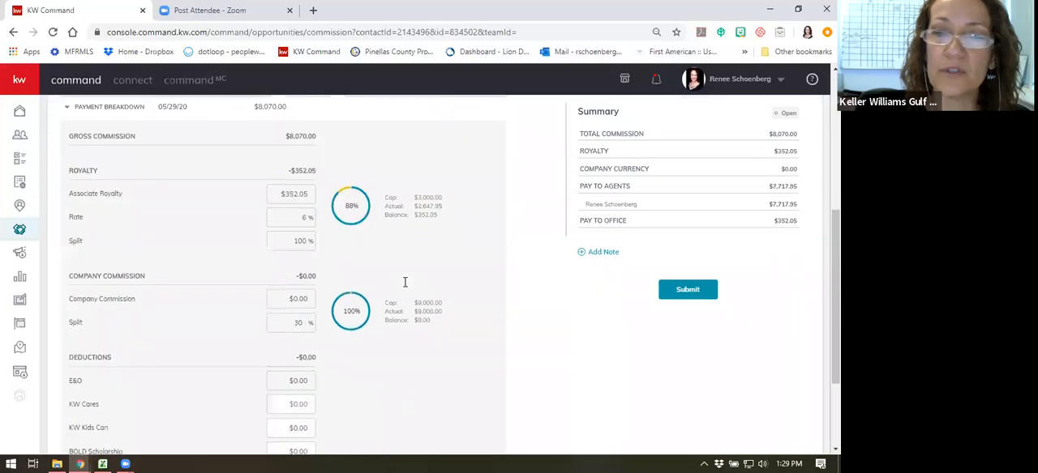
- Open the listing's documents from its commission page and review the items required in the Closed checklist
scroll(416, 321, "up", 5)
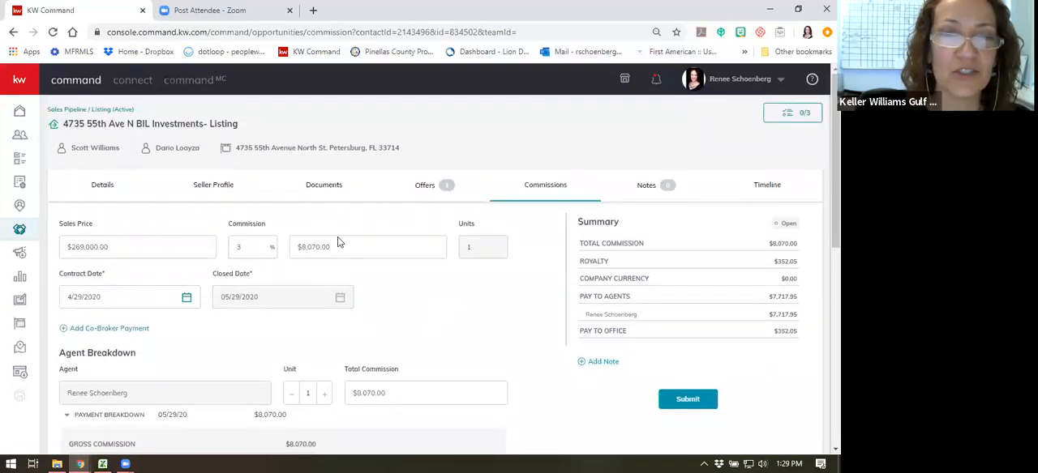
left_click(321, 185)
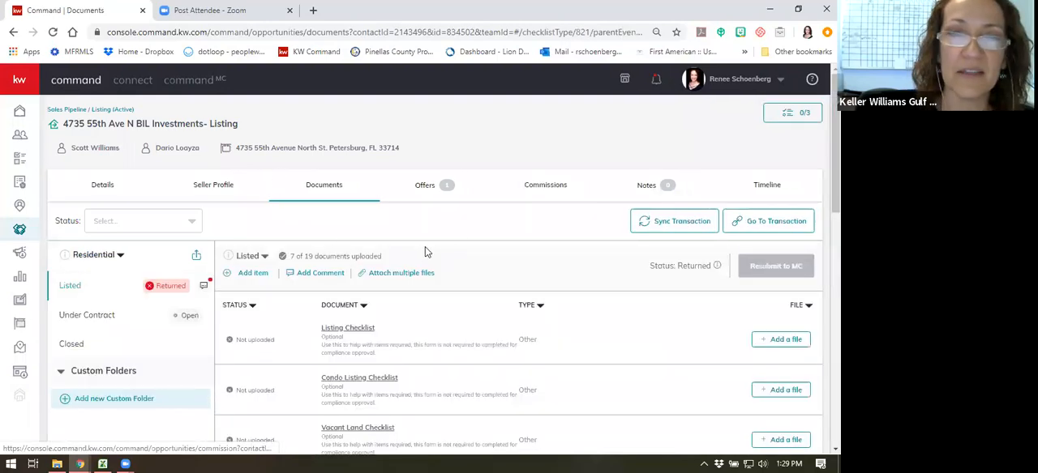
scroll(416, 252, "down", 3)
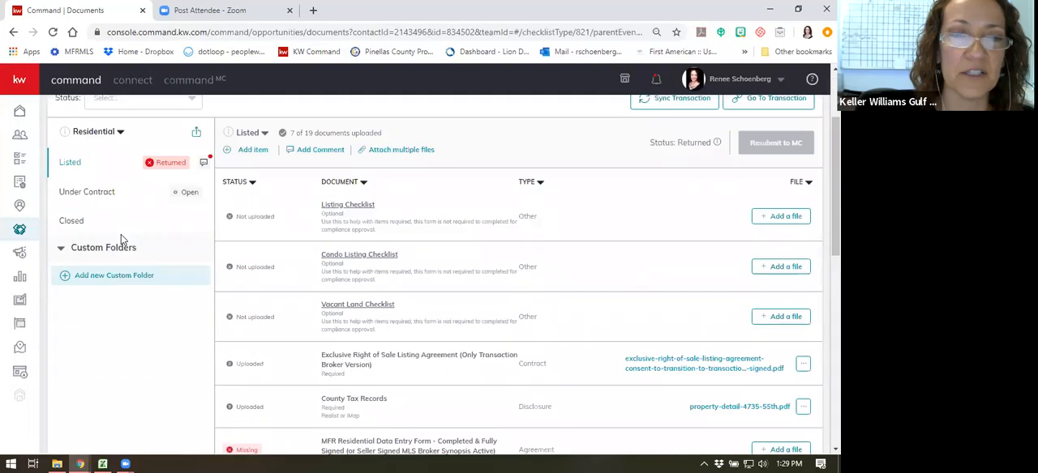
left_click(75, 227)
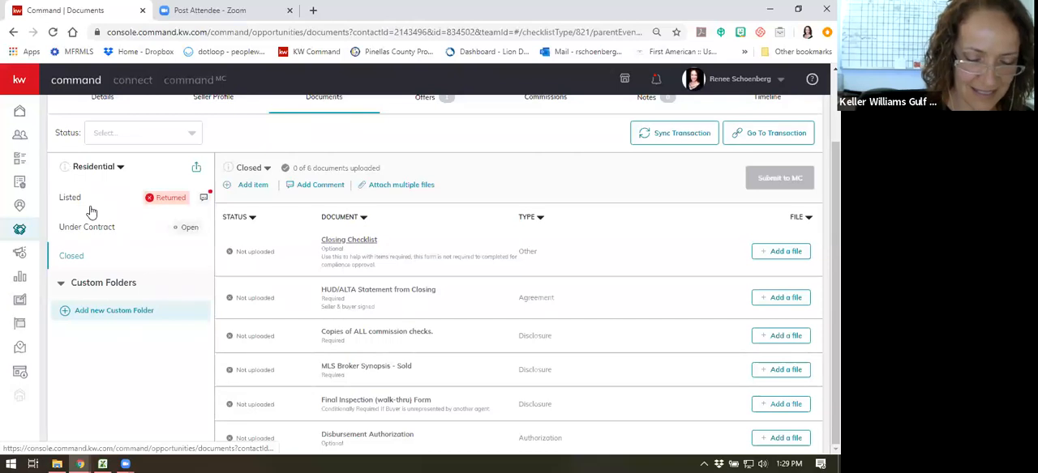
left_click(440, 28)
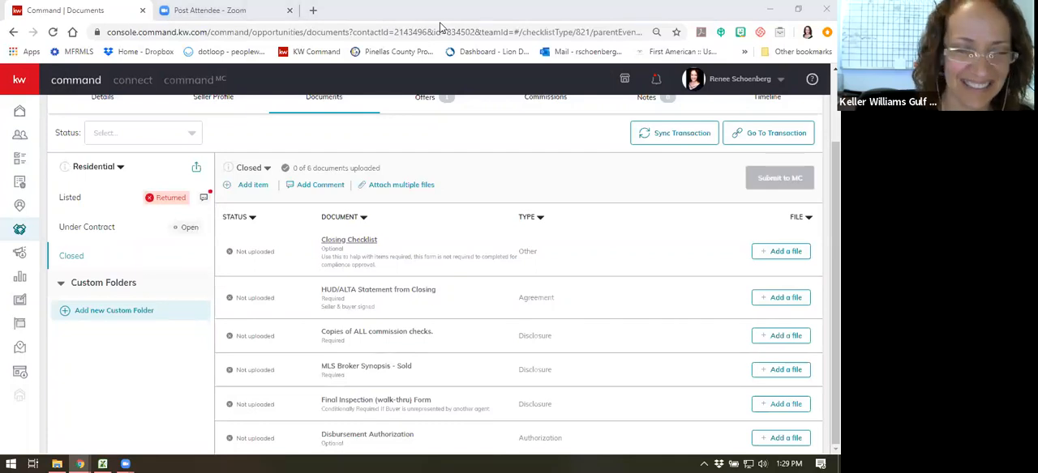
mouse_move(130, 461)
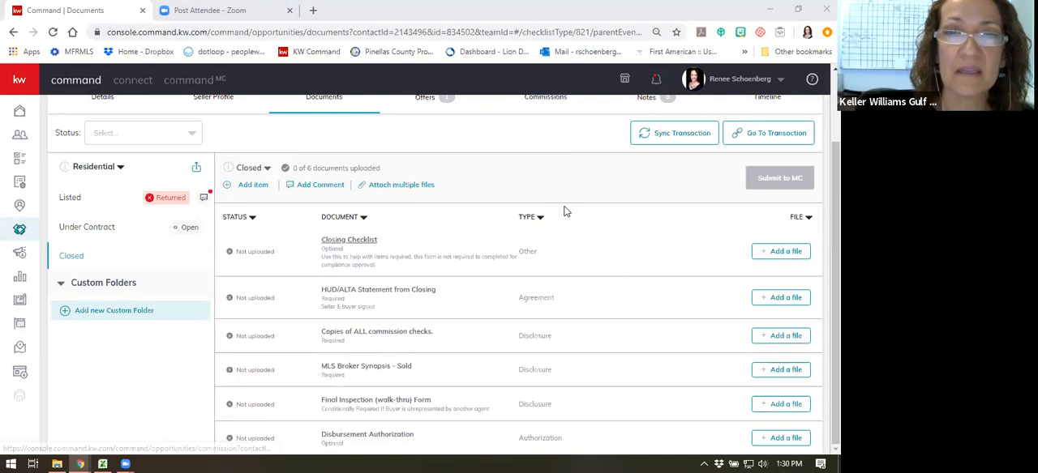
scroll(562, 208, "up", 2)
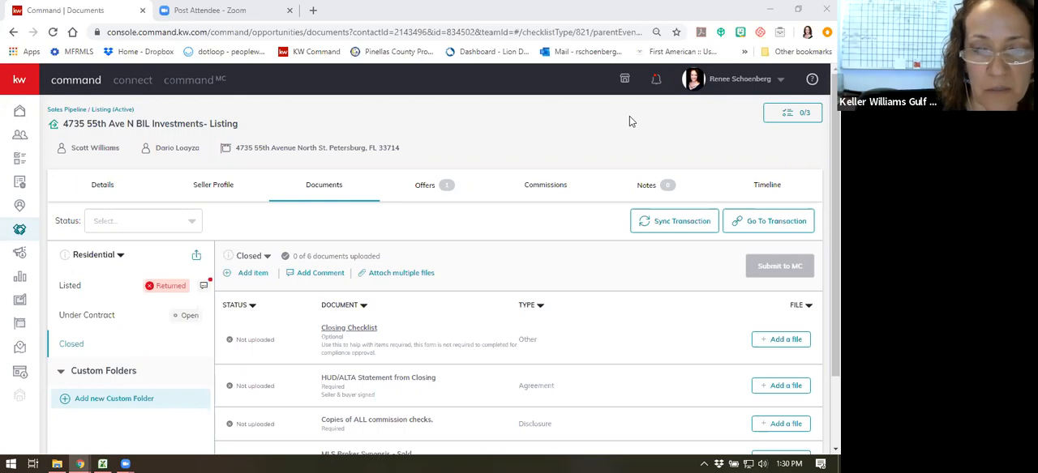
scroll(706, 146, "down", 1)
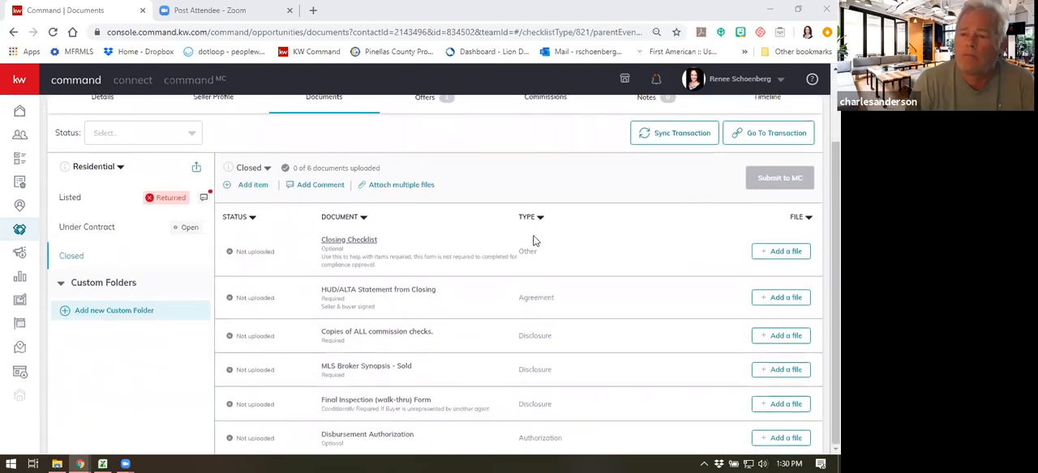
- Preview the uploaded seller's property disclosure, sellers-property-disclosure-residential_spdr-3-signed.pdf, from the Listed checklist, check its first page and close it
left_click(71, 198)
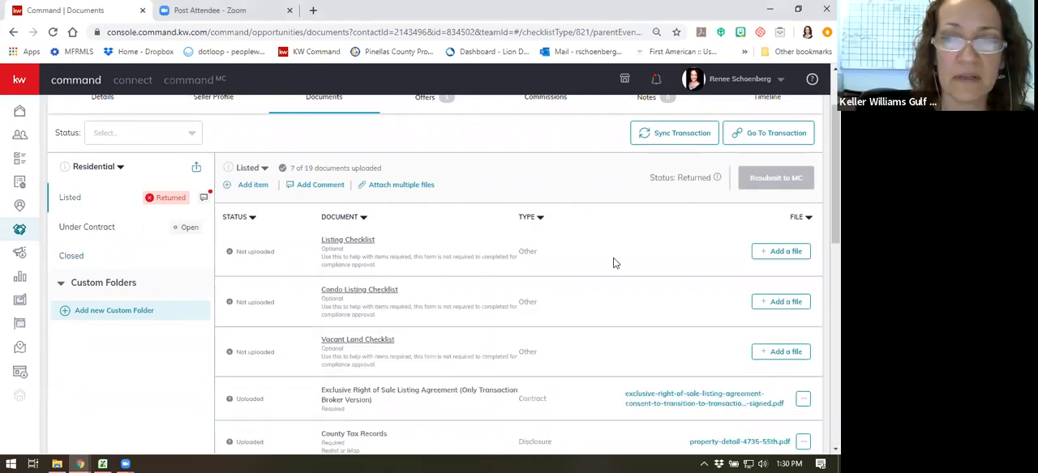
scroll(616, 267, "down", 2)
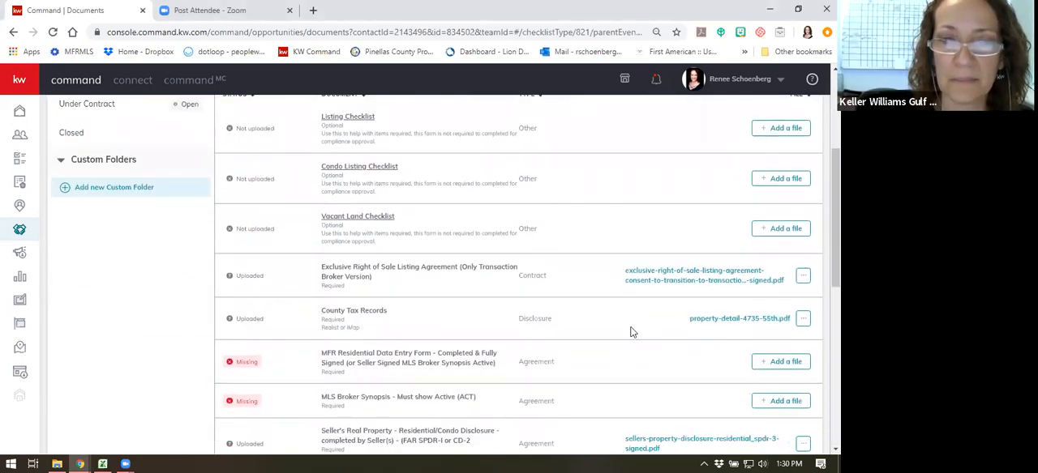
scroll(632, 332, "down", 2)
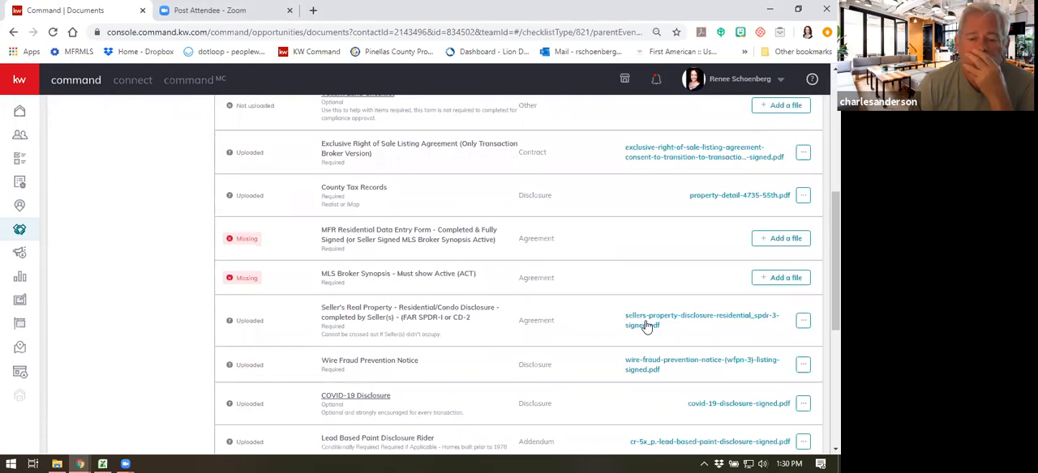
left_click(646, 319)
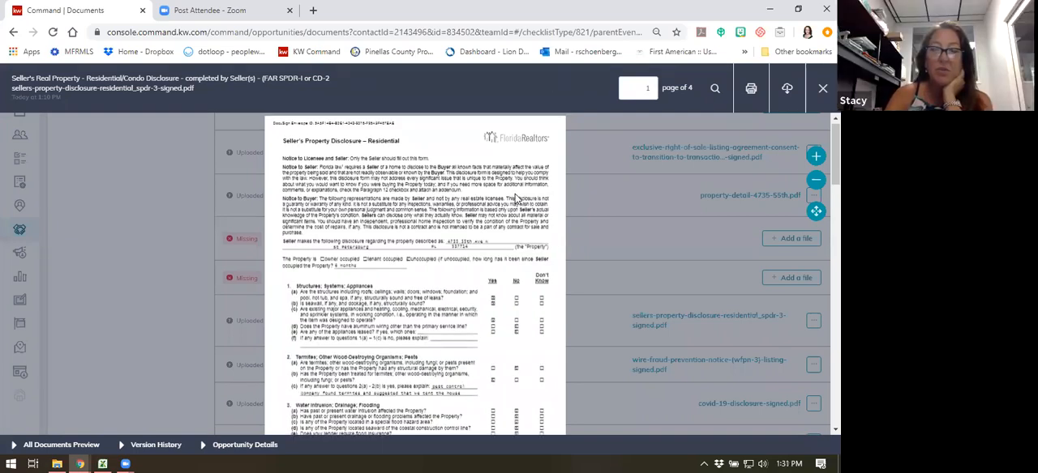
scroll(516, 197, "down", 3)
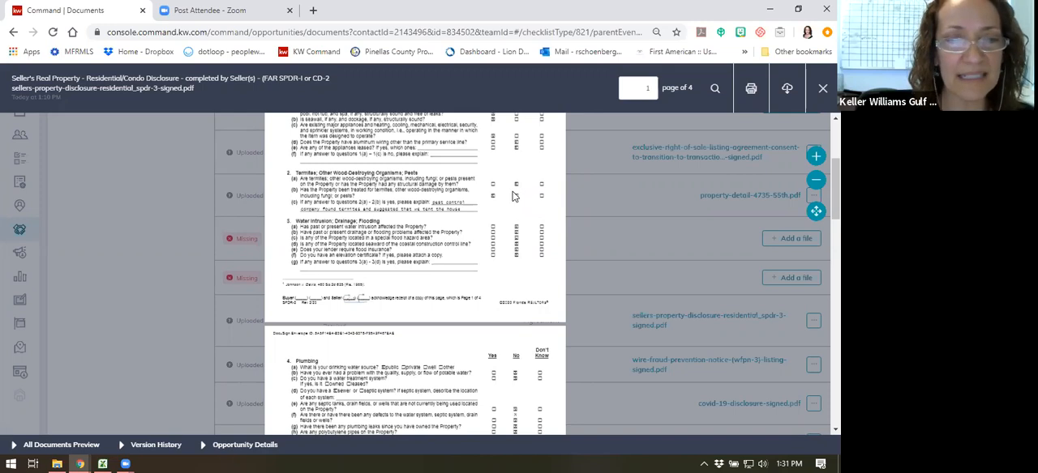
scroll(458, 271, "up", 5)
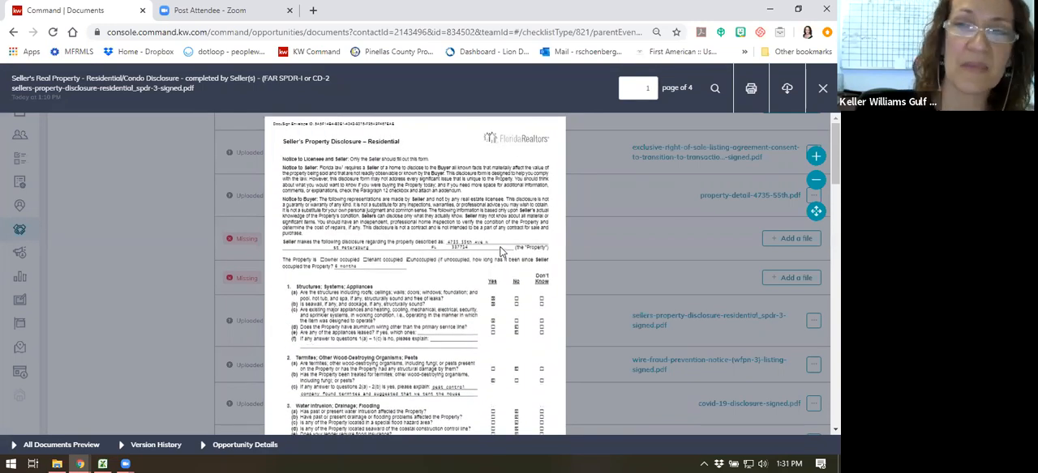
left_click(823, 88)
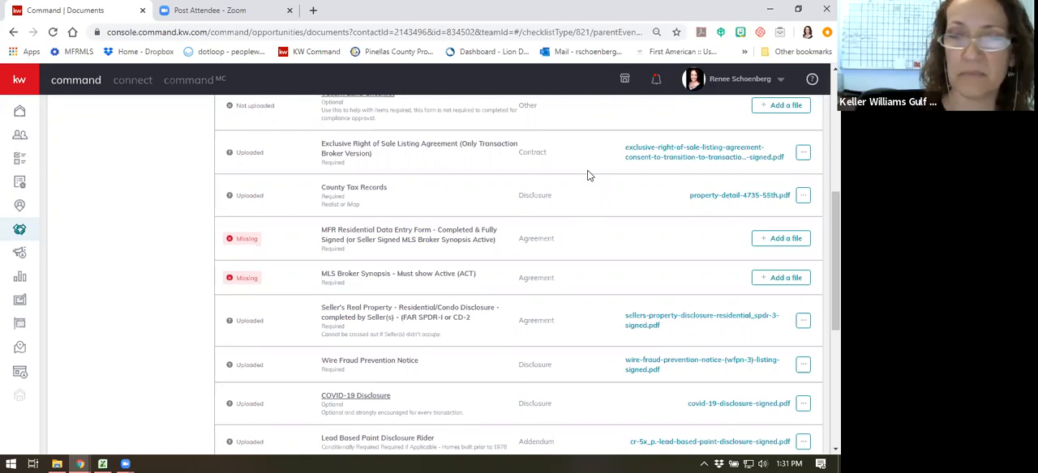
- Go to the listing's linked transaction in DocuSign Rooms and look through its room documents
scroll(660, 294, "up", 5)
left_click(767, 227)
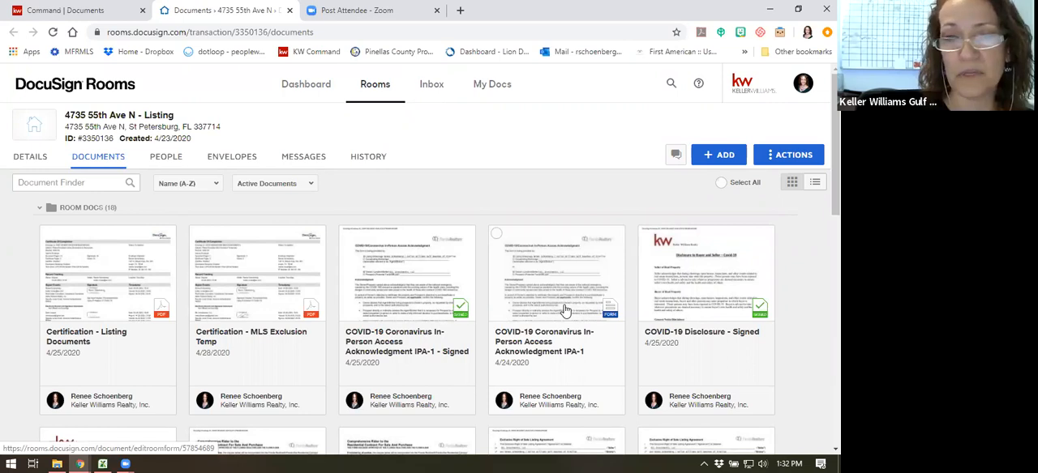
scroll(567, 225, "down", 1)
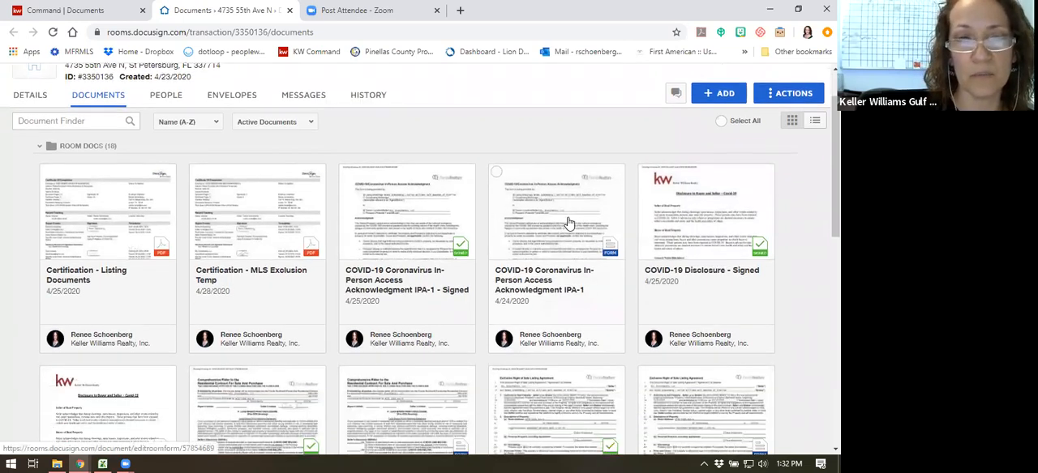
scroll(568, 224, "down", 4)
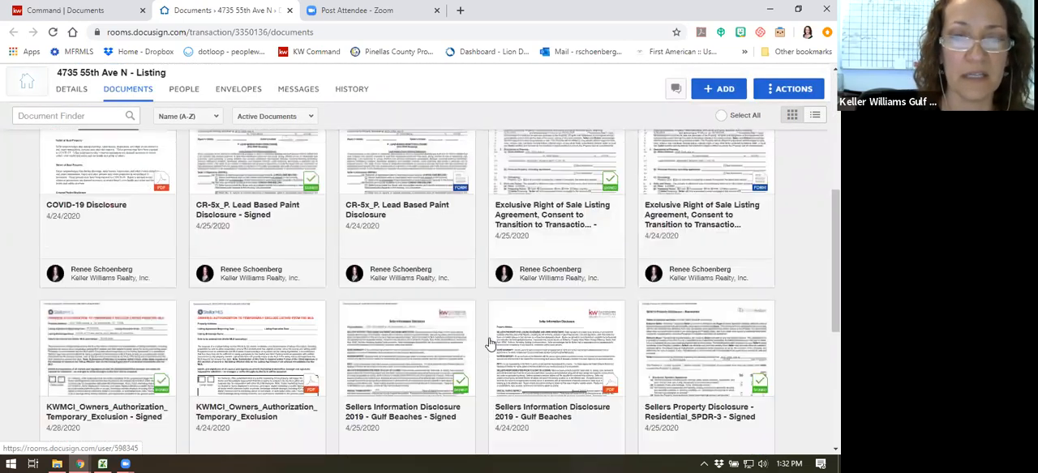
scroll(489, 340, "down", 4)
scroll(489, 338, "up", 4)
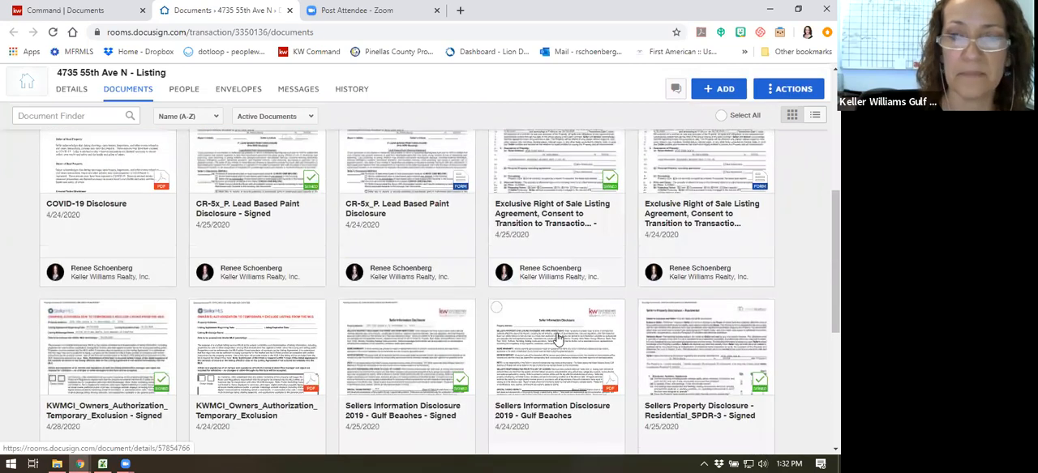
- View the document Sellers Property Disclosure - Residential_SPDR-3 - Signed, examine the answers and seller initials on page 1, and close it
left_click(715, 346)
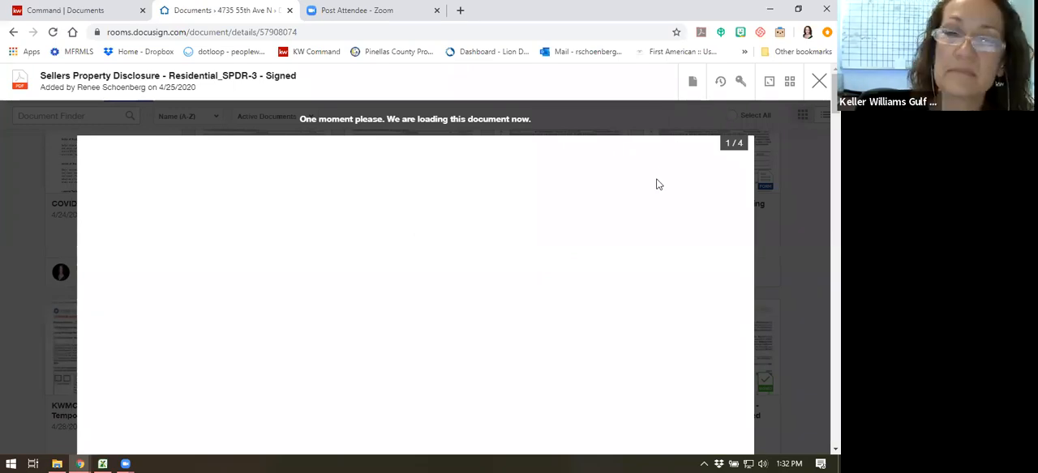
scroll(589, 207, "down", 2)
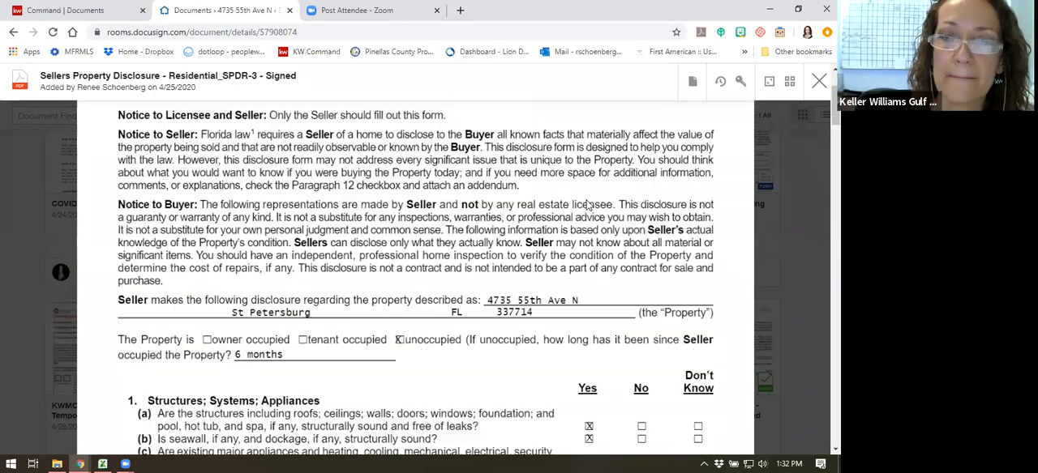
scroll(589, 207, "down", 2)
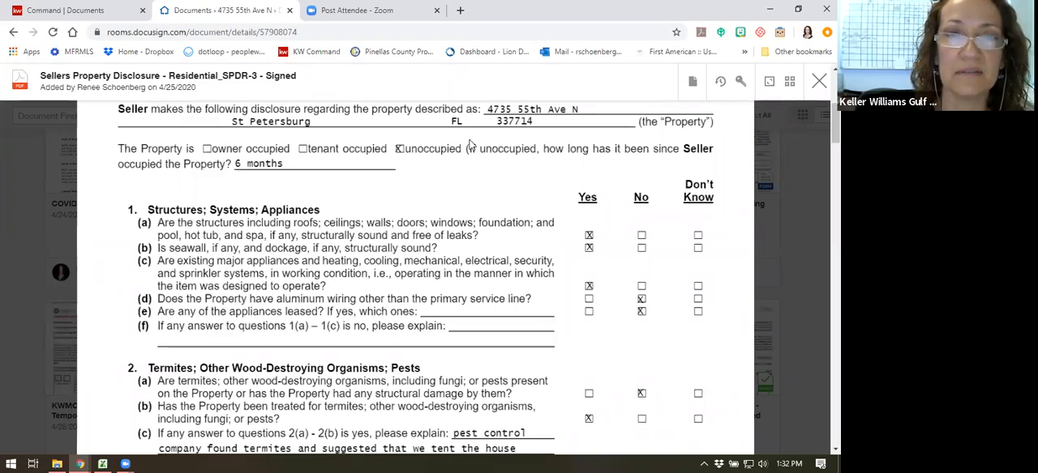
scroll(628, 277, "down", 1)
scroll(629, 277, "down", 2)
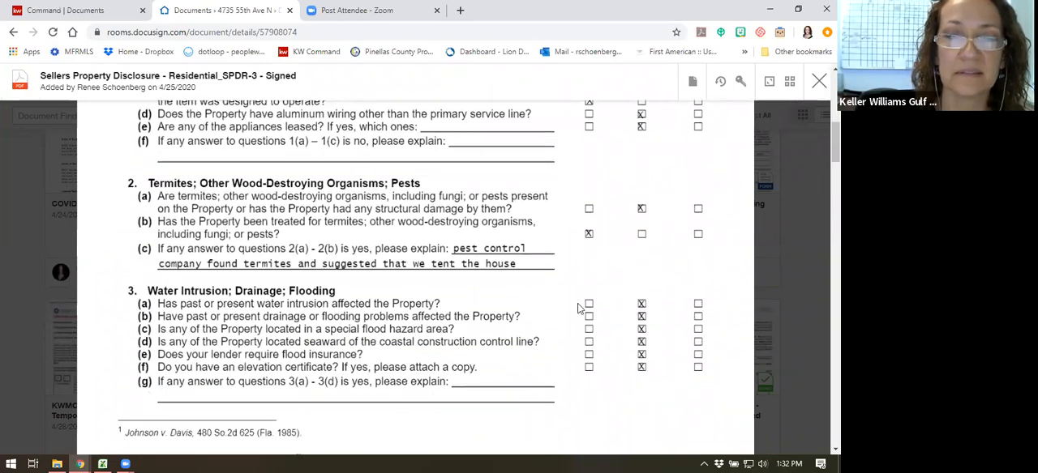
scroll(588, 316, "down", 3)
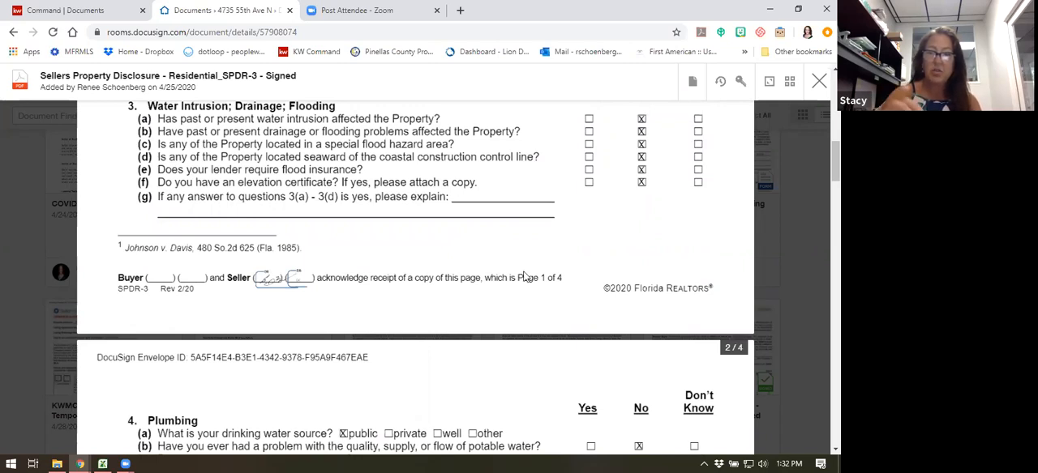
scroll(671, 226, "up", 4)
scroll(670, 227, "up", 1)
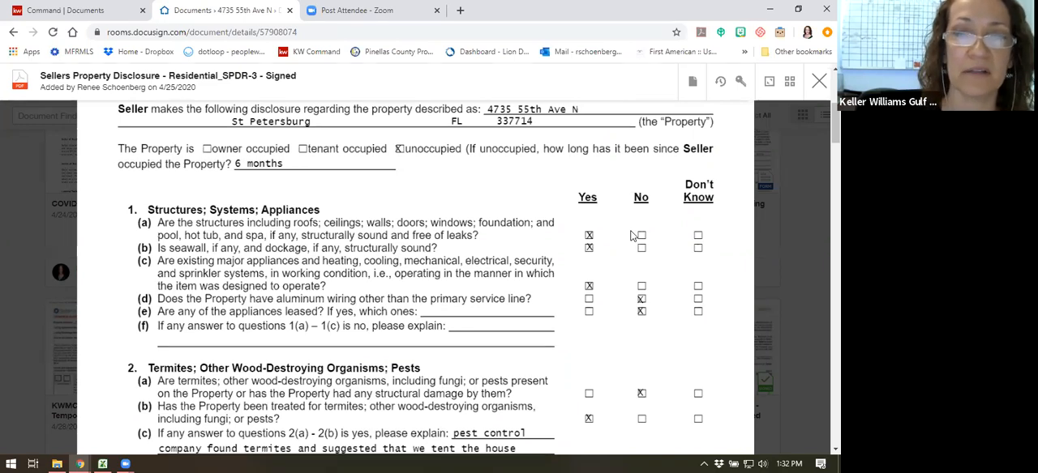
scroll(631, 235, "up", 2)
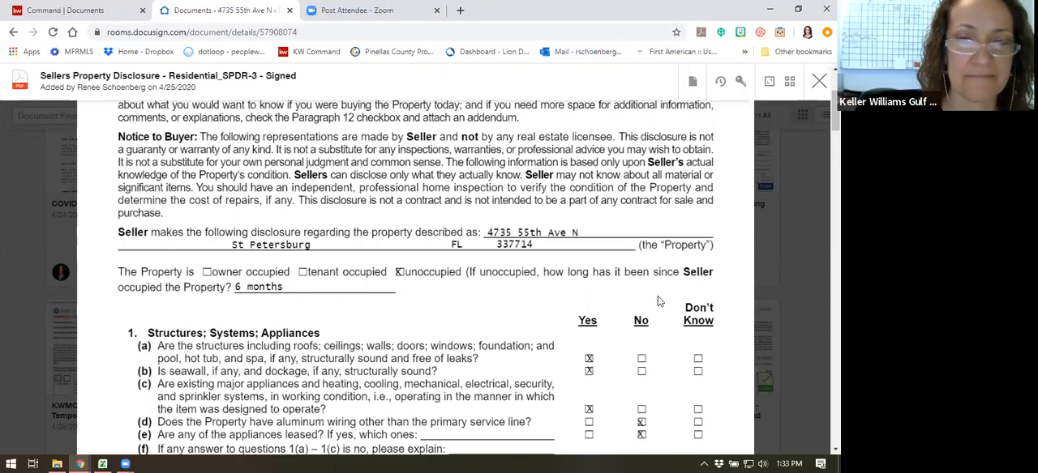
scroll(658, 295, "up", 3)
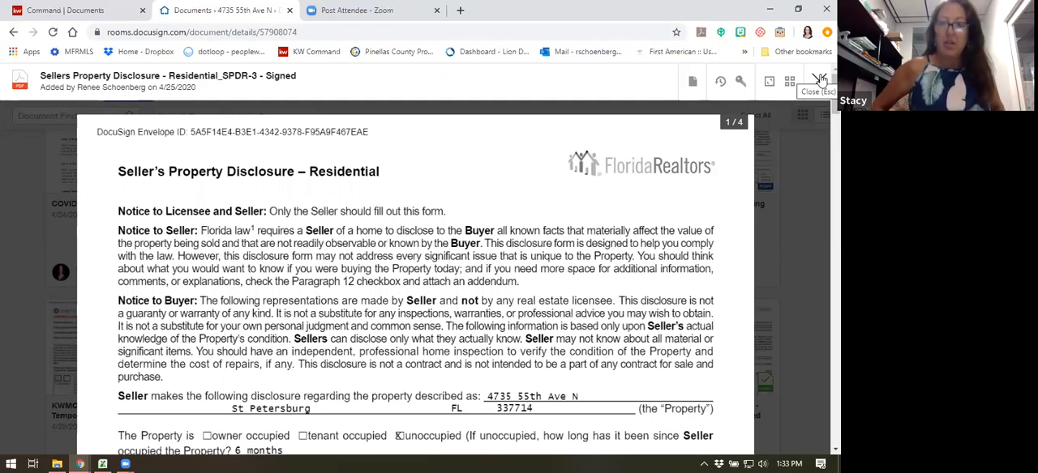
left_click(821, 80)
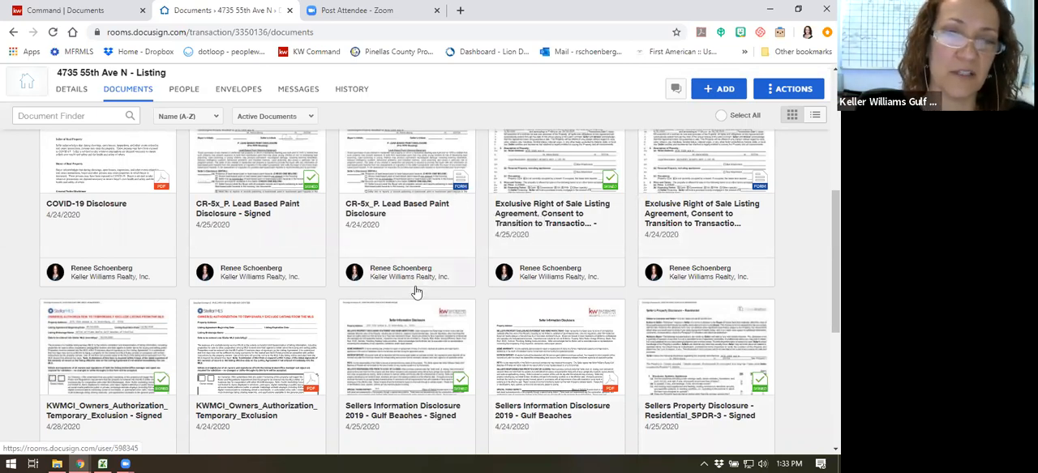
- Switch back to KW Command and review the uploaded and missing documents in the Listed checklist
scroll(377, 346, "up", 3)
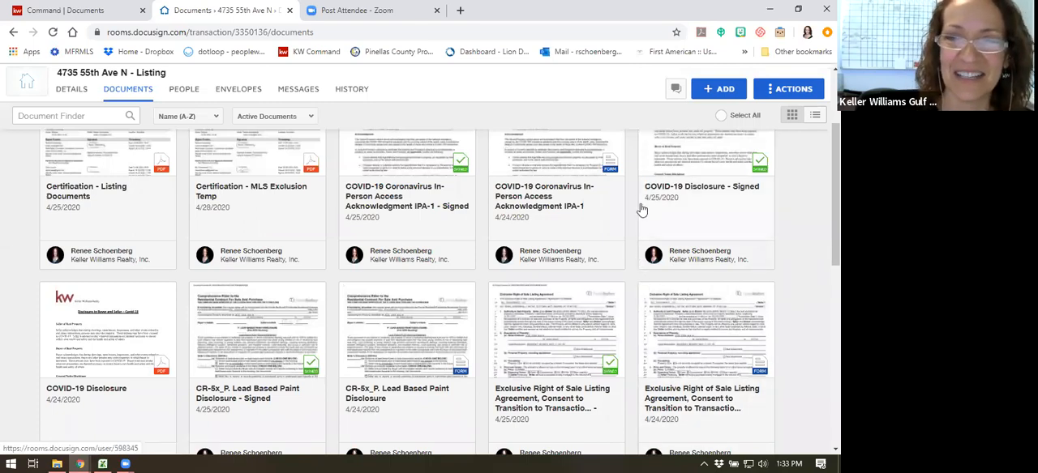
scroll(451, 218, "up", 3)
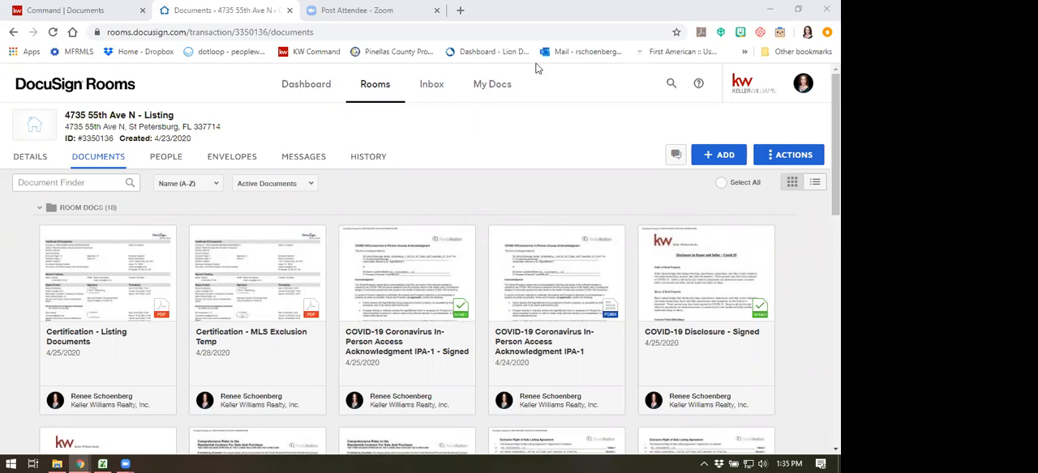
key("ctrl+shift+Tab")
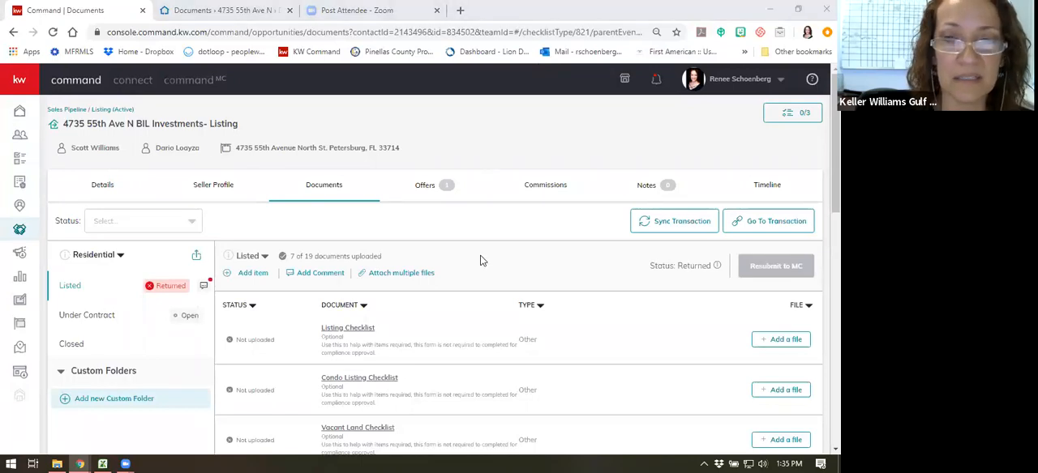
scroll(480, 260, "down", 4)
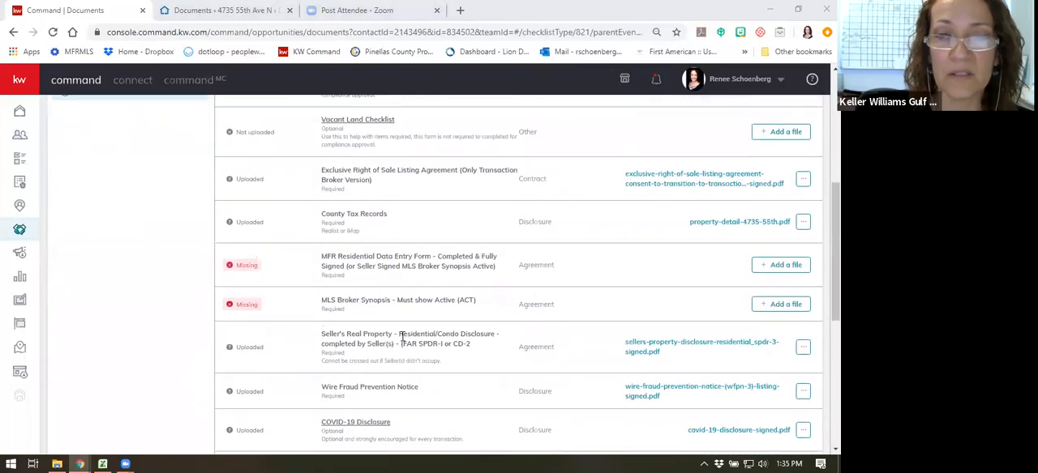
scroll(467, 291, "down", 1)
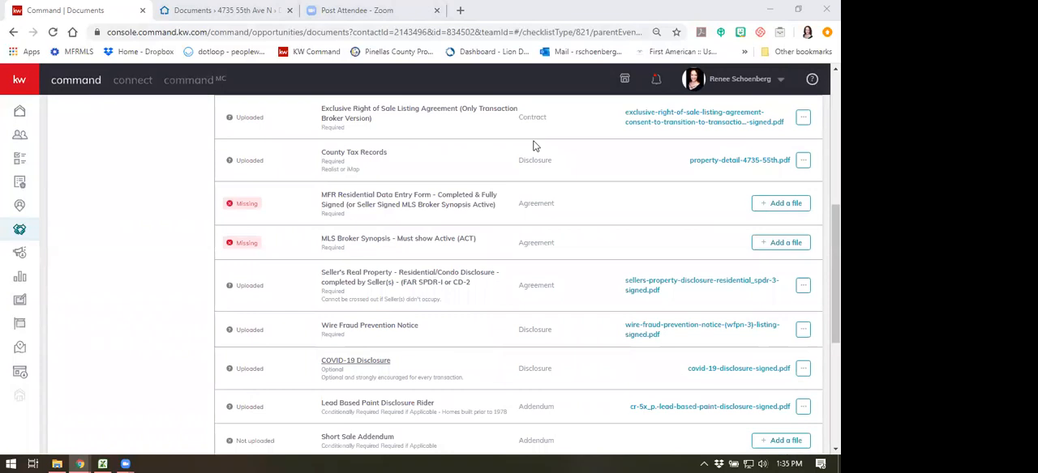
scroll(522, 247, "up", 1)
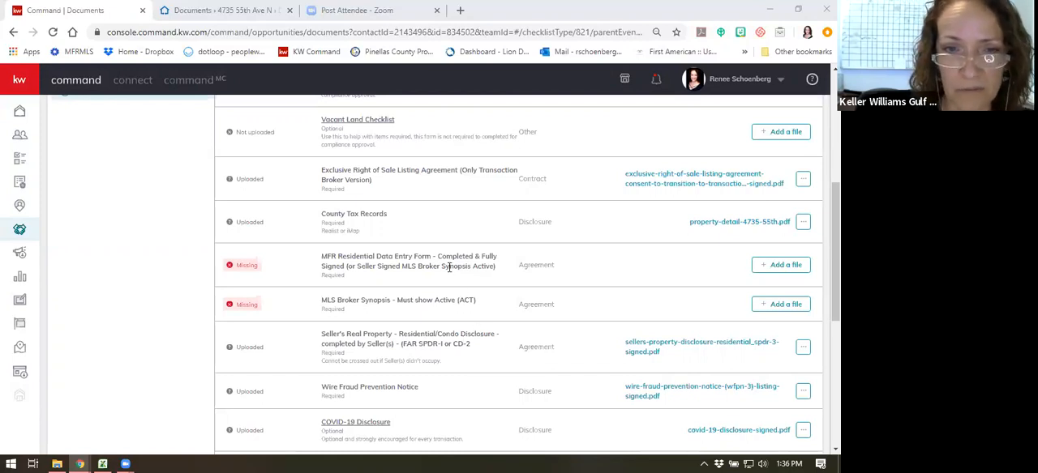
scroll(166, 243, "up", 4)
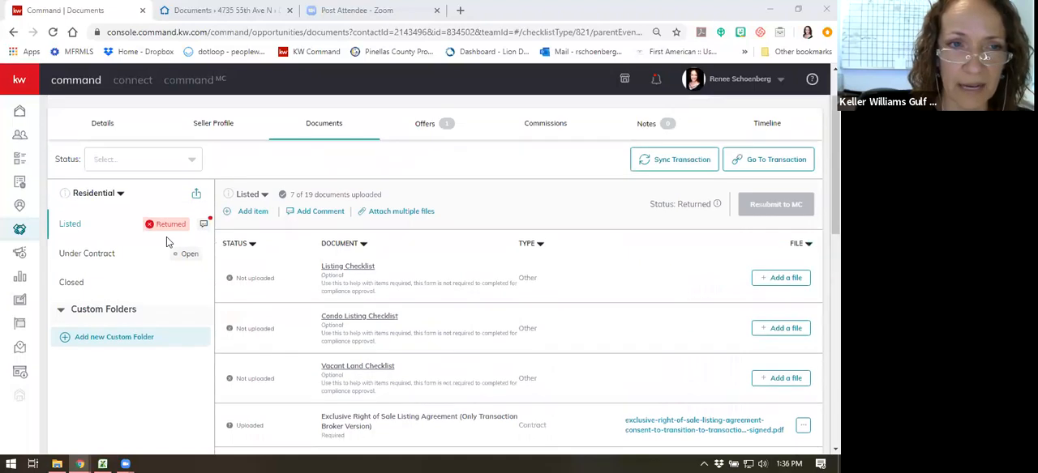
- Examine the returned Listed checklist from the optional checklists down to the COVID-19 Disclosure for uploaded and missing items
scroll(389, 204, "down", 3)
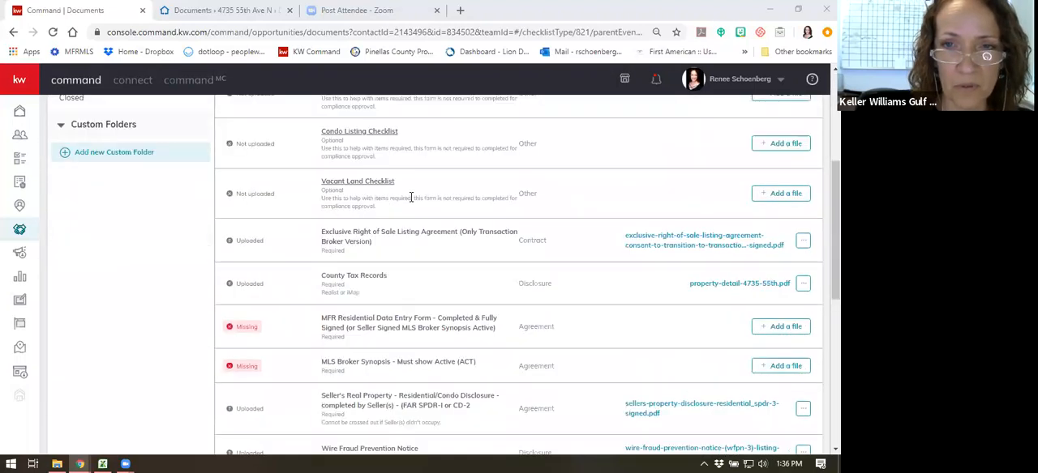
scroll(412, 195, "up", 3)
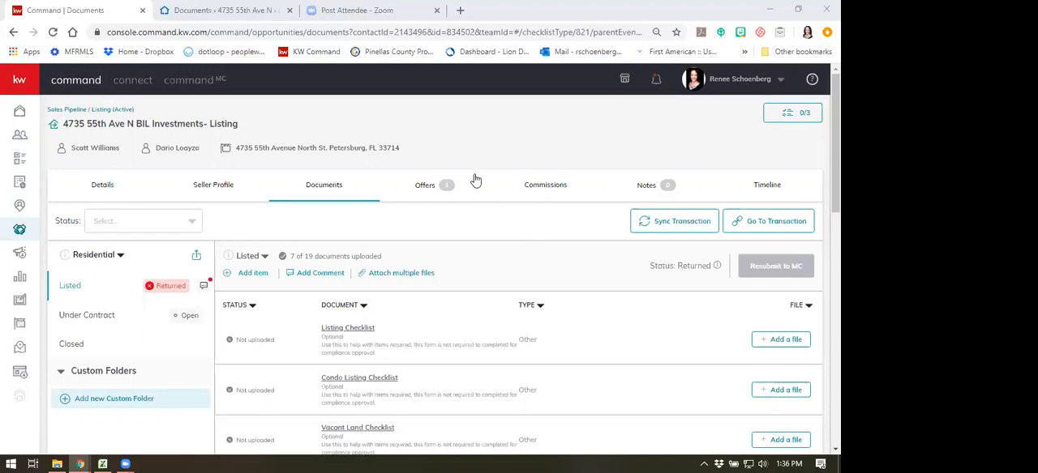
scroll(475, 178, "down", 2)
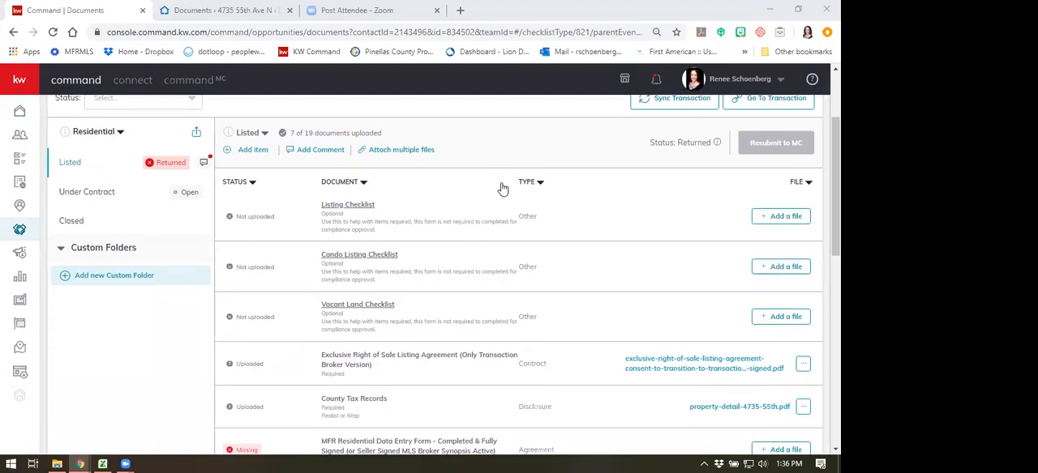
scroll(500, 185, "up", 2)
scroll(517, 189, "down", 4)
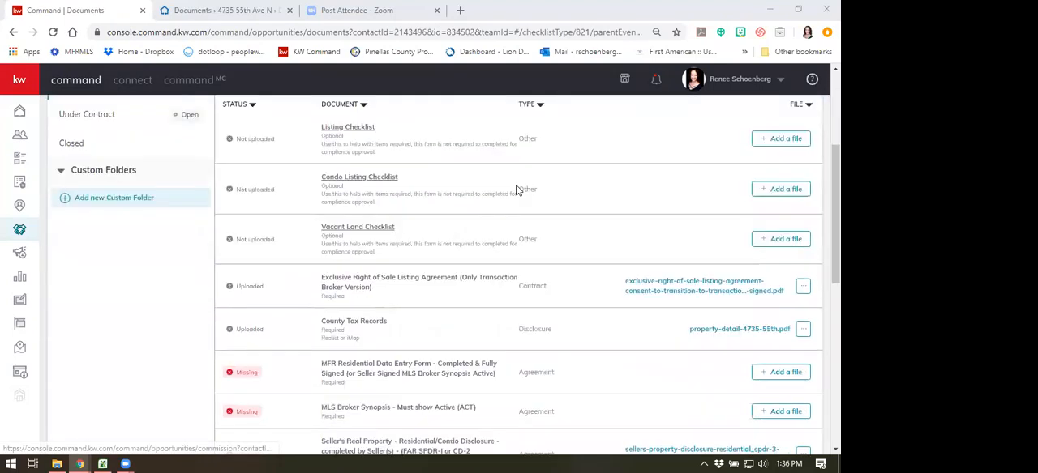
scroll(516, 189, "down", 3)
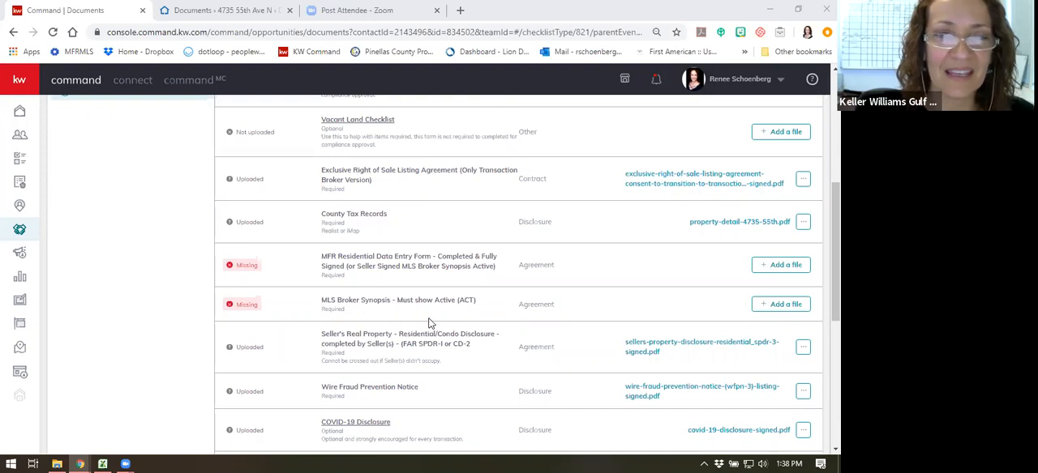
scroll(427, 308, "up", 4)
scroll(427, 308, "down", 3)
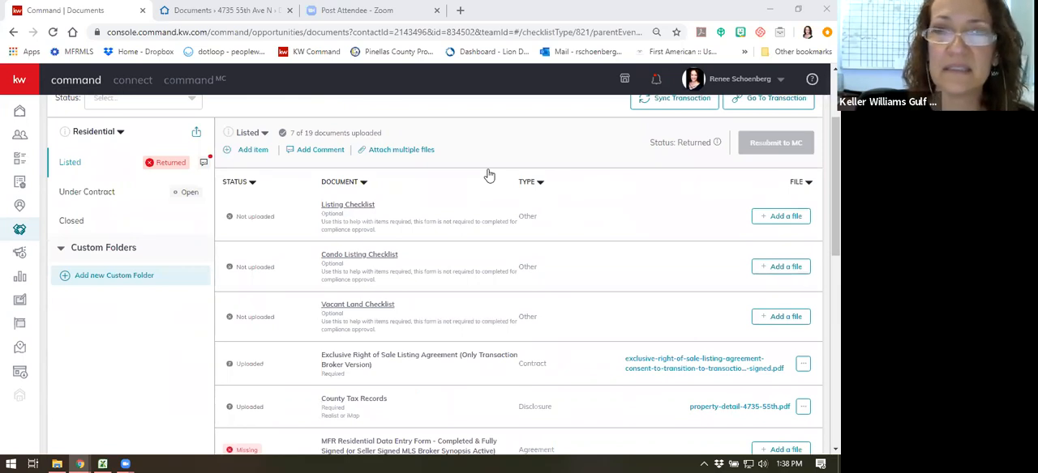
scroll(503, 182, "up", 3)
- Go to the listing's commission details and examine the sales price, commission, dates and the agent's payment breakdown
left_click(546, 192)
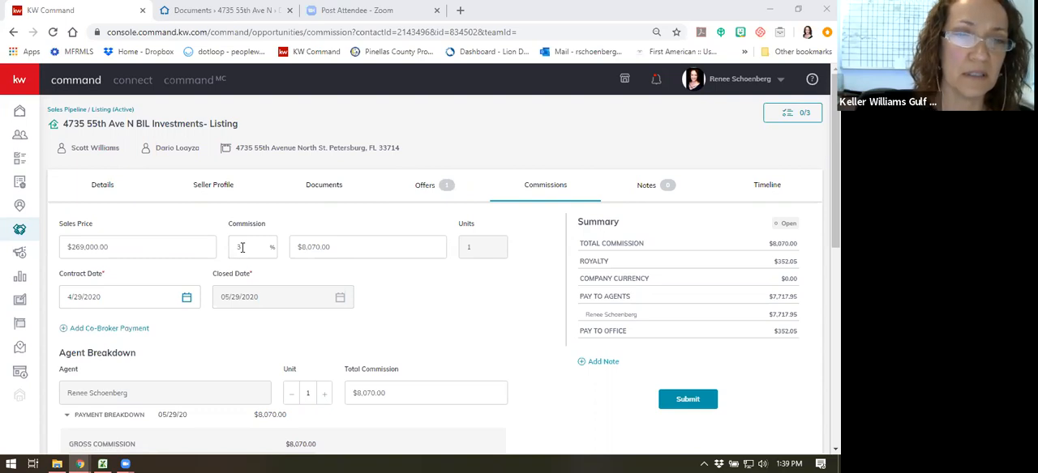
scroll(208, 308, "down", 2)
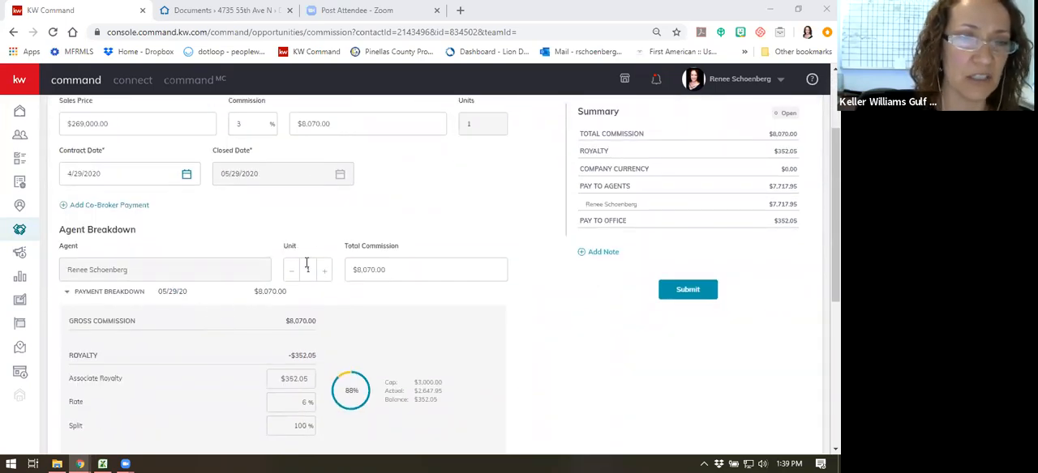
left_click_drag(393, 270, 346, 269)
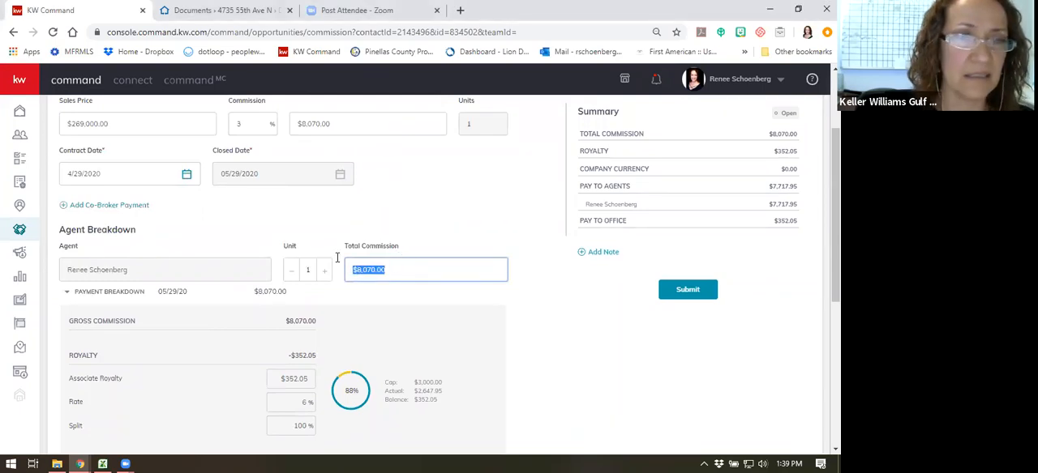
scroll(247, 253, "up", 3)
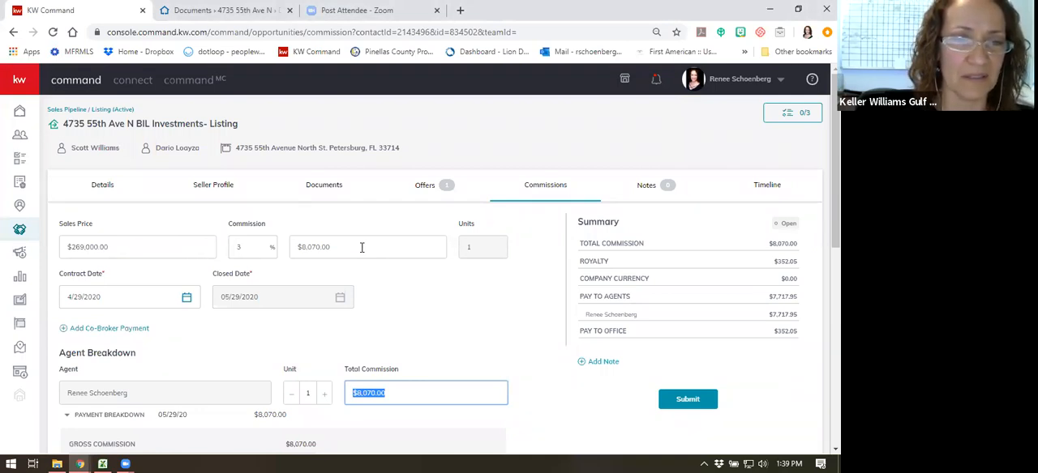
scroll(361, 247, "down", 2)
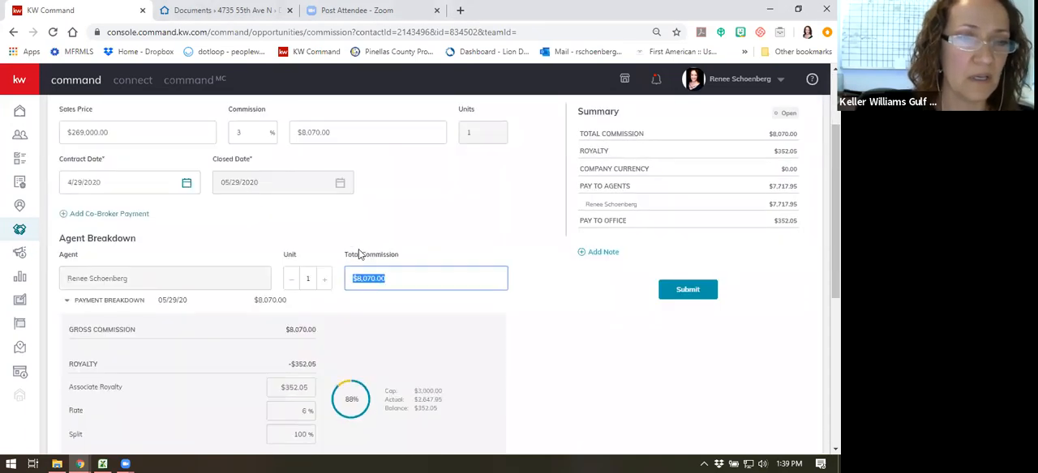
scroll(362, 243, "up", 1)
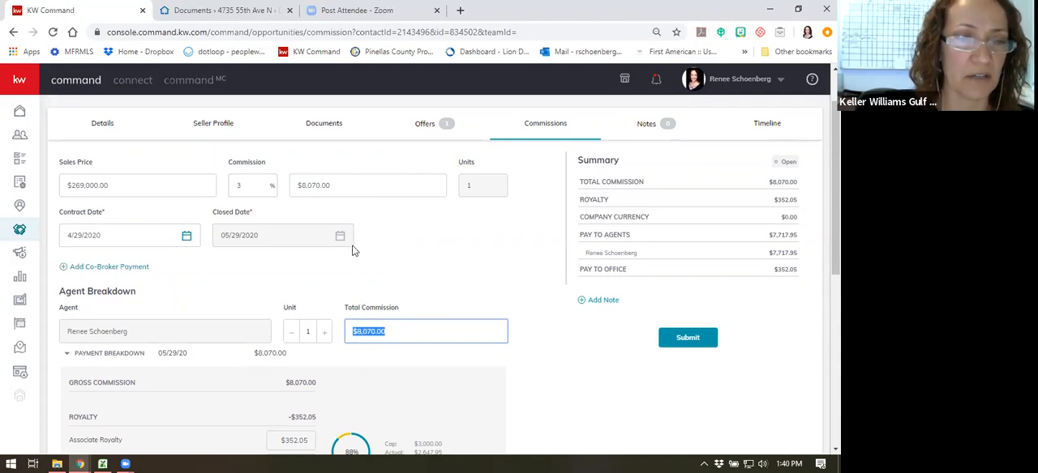
scroll(350, 248, "down", 1)
scroll(350, 248, "up", 1)
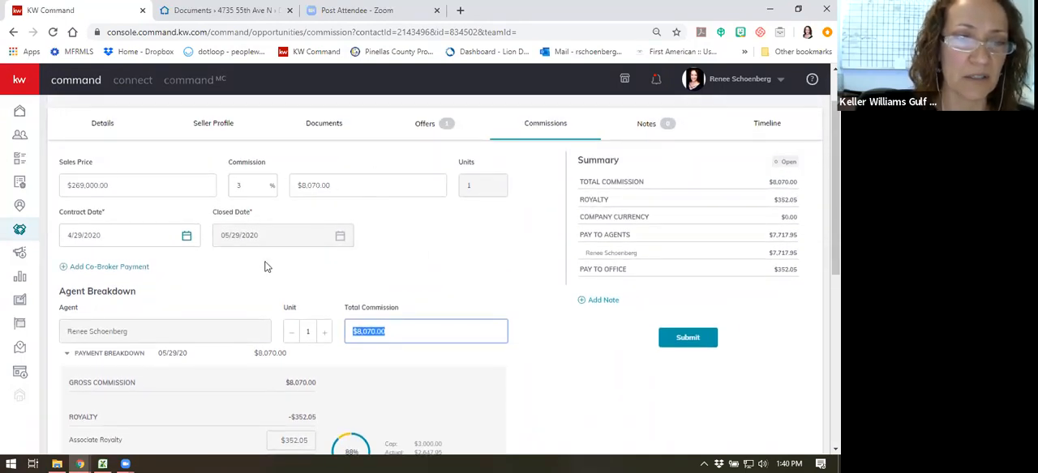
scroll(267, 267, "down", 2)
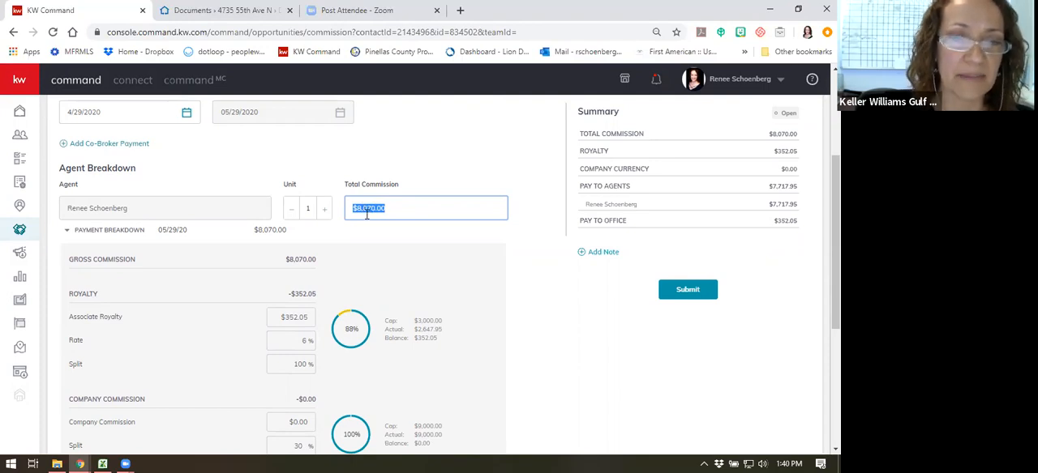
- Look through the types of additional element that can be added below the agent's check amount, and close without adding one
scroll(366, 214, "down", 3)
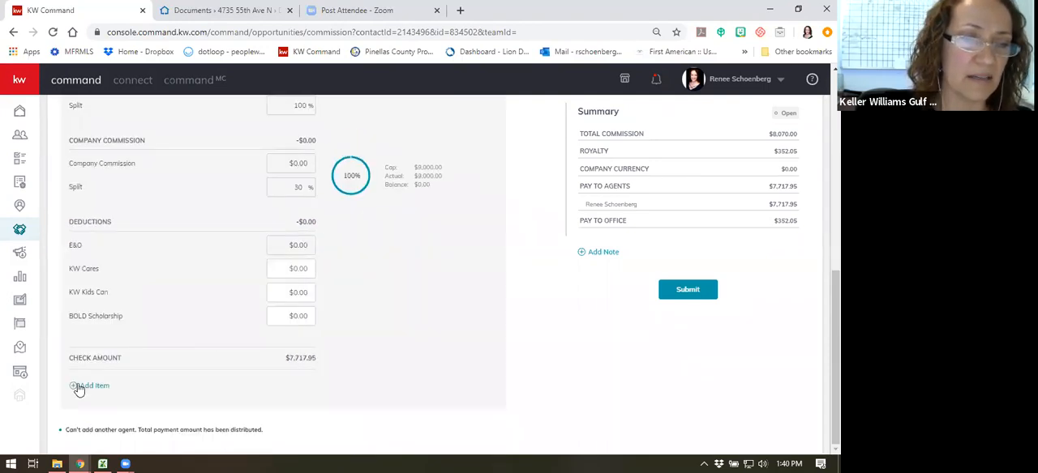
left_click(89, 387)
left_click(364, 214)
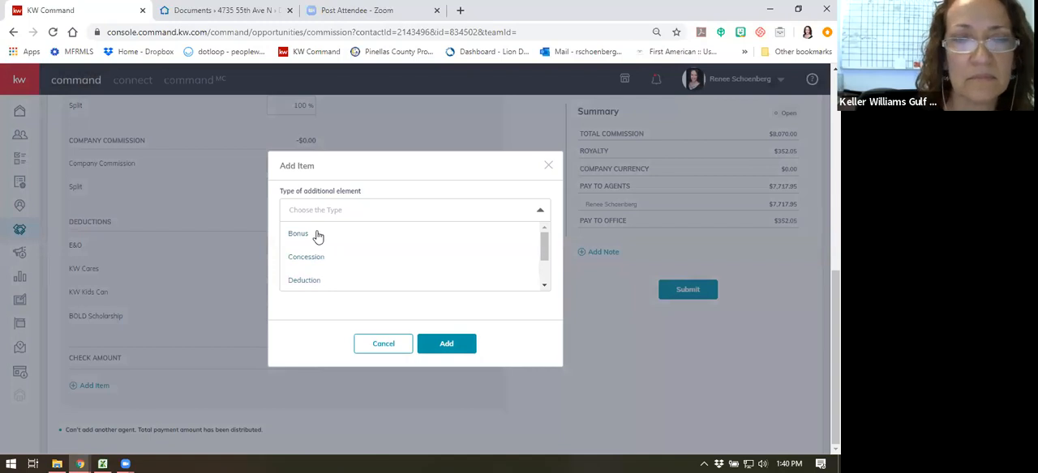
scroll(336, 236, "down", 1)
scroll(427, 275, "up", 2)
left_click(373, 346)
- Clear the listing's commission percentage and set the commission amount beside it to $6,000
scroll(535, 209, "up", 10)
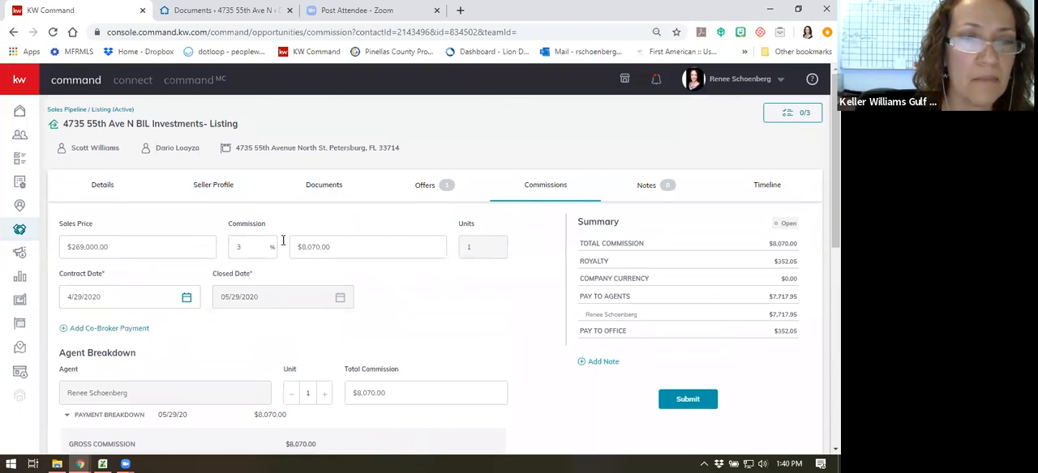
left_click(332, 246)
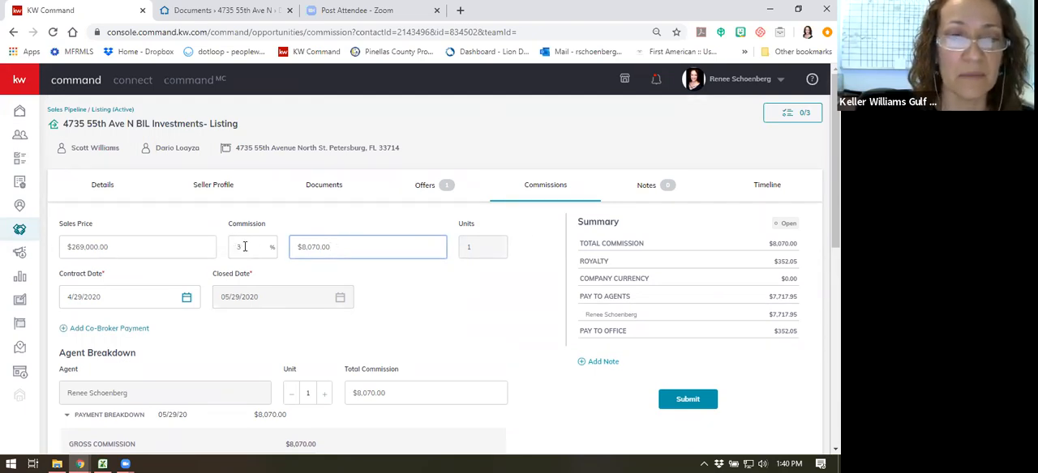
triple_click(334, 246)
left_click(428, 238)
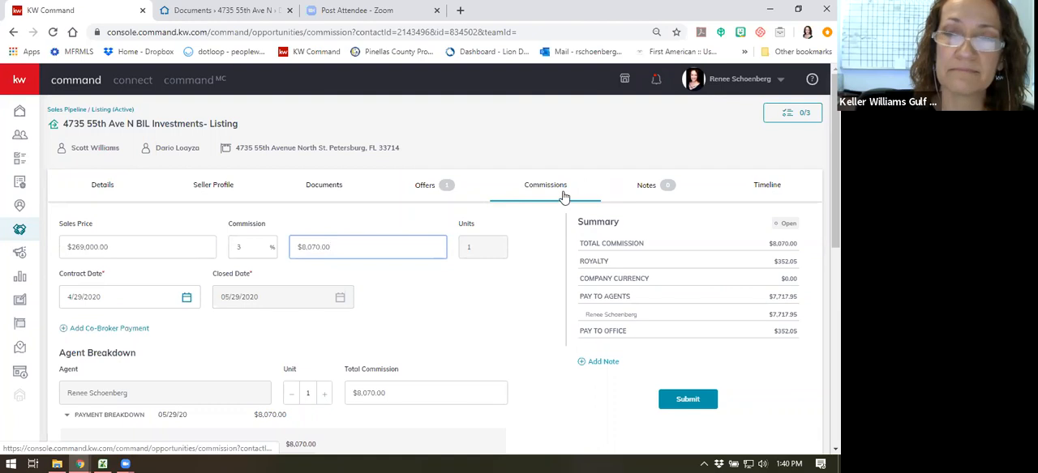
left_click(633, 27)
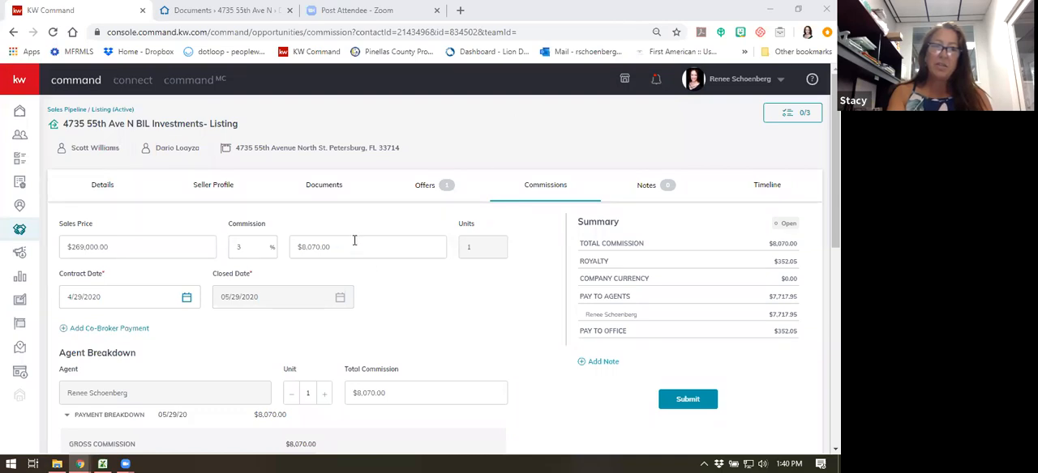
double_click(245, 248)
key("BackSpace")
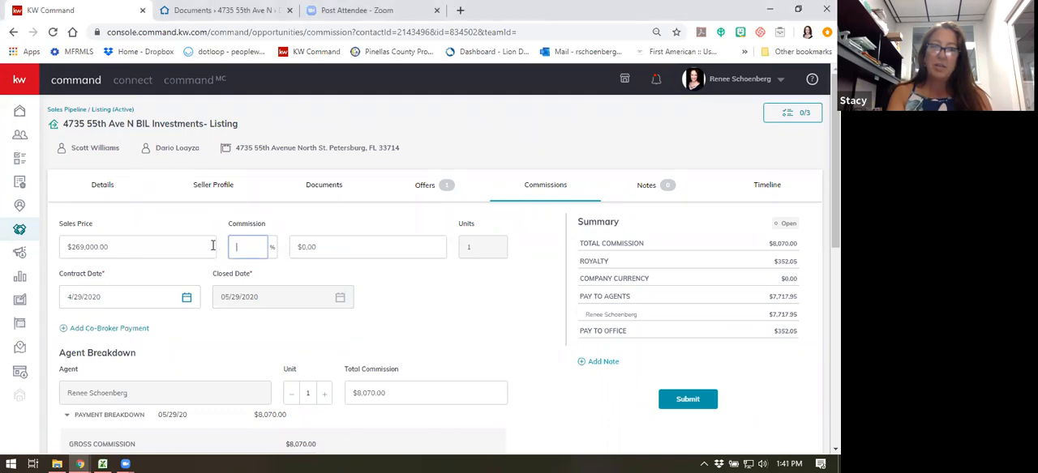
left_click(323, 248)
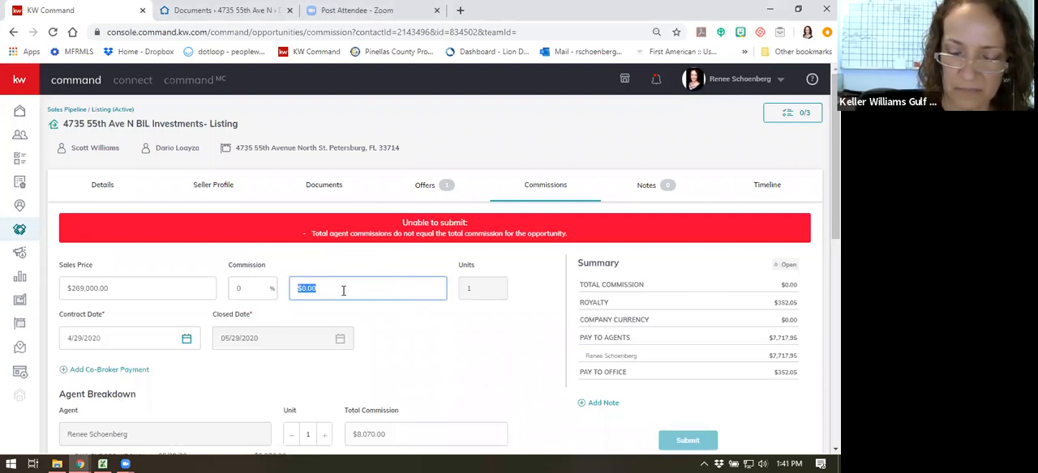
type("6000")
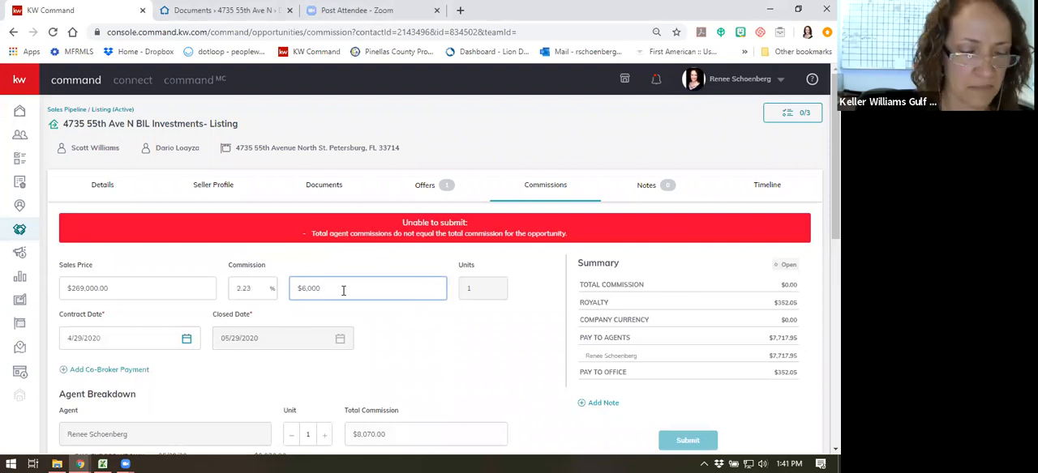
key("Tab")
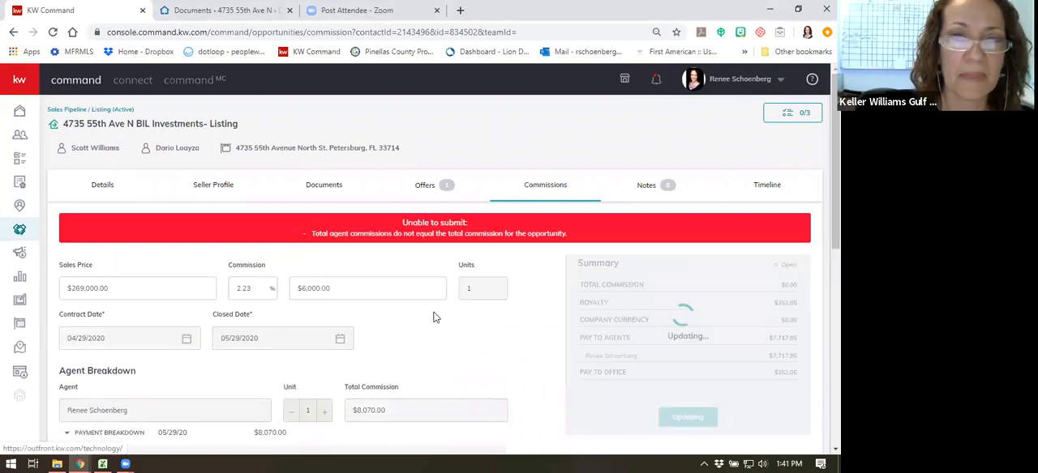
- Set the agent's total commission in the Agent Breakdown to $6,000 so that it matches the listing's commission
scroll(385, 258, "down", 2)
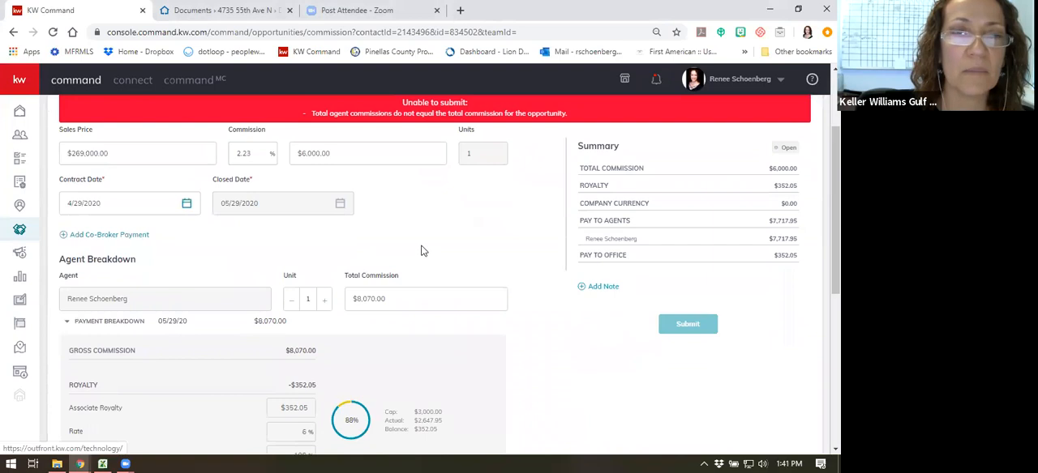
scroll(340, 253, "up", 1)
left_click(372, 372)
triple_click(373, 372)
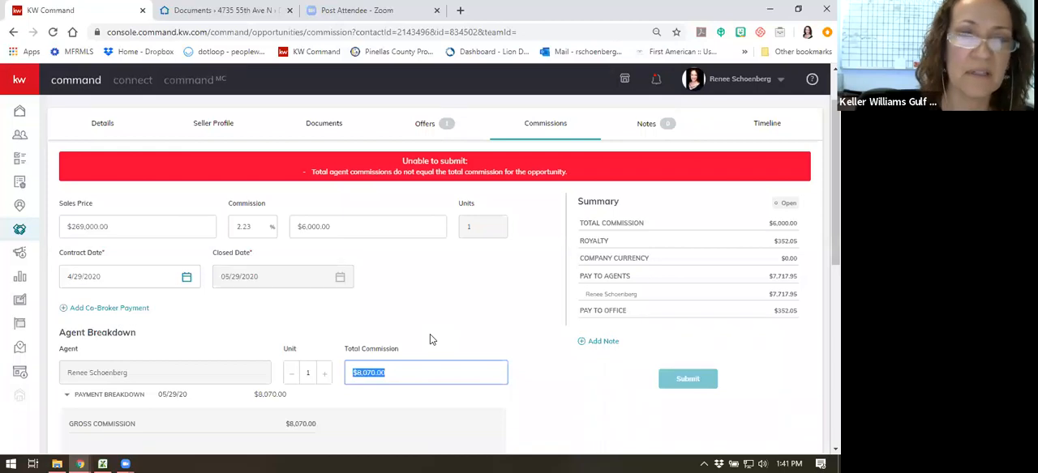
type("60000")
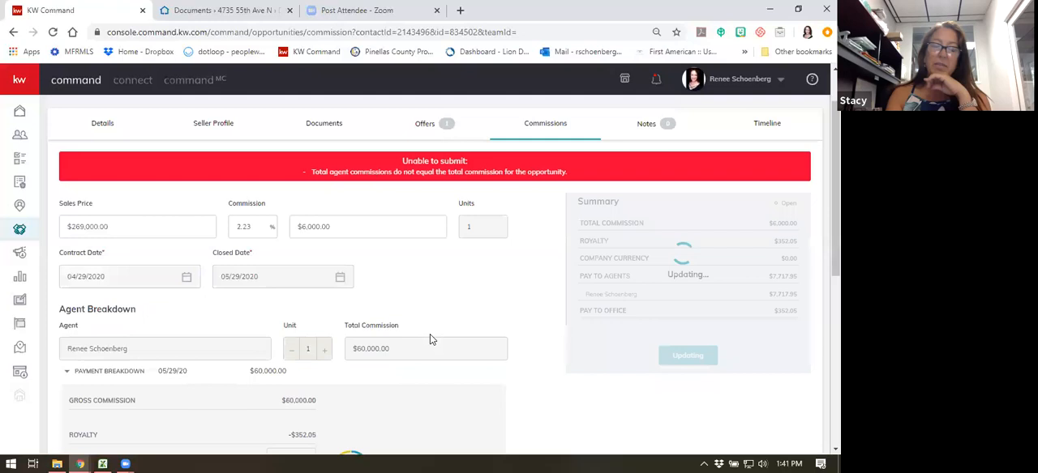
left_click(397, 371)
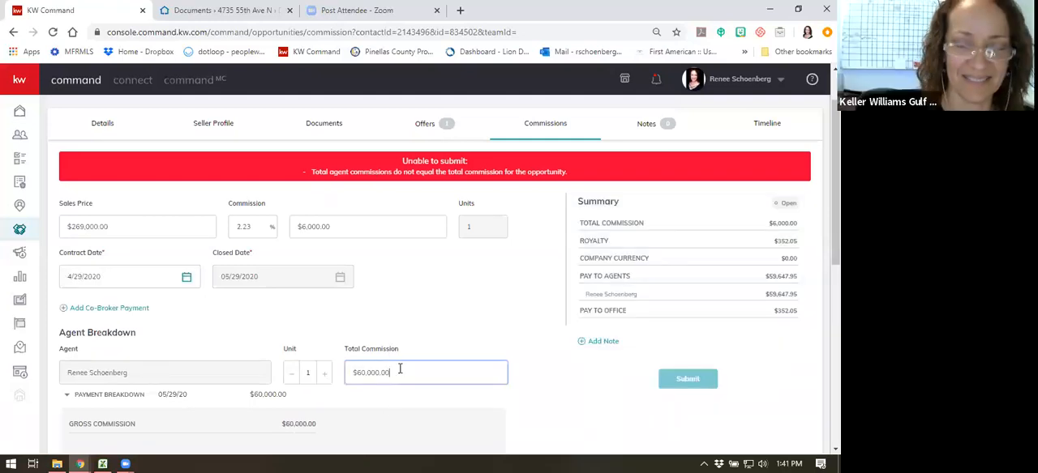
key("BackSpace")
key("BackSpace")
key("BackSpace")
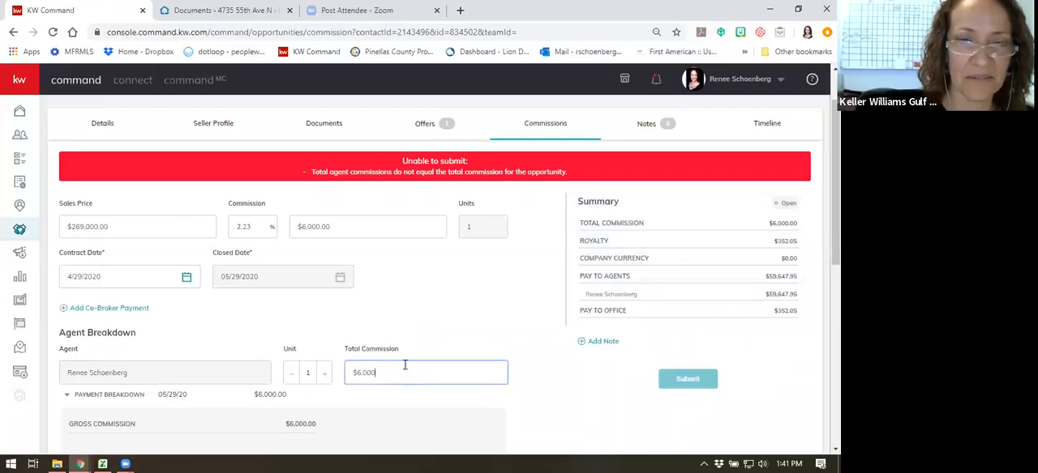
left_click(395, 314)
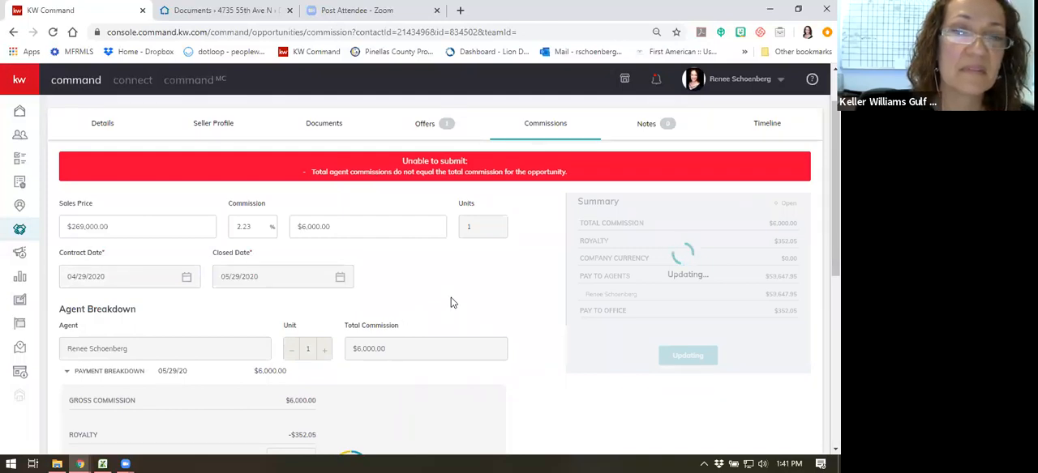
scroll(450, 304, "up", 1)
scroll(386, 271, "down", 2)
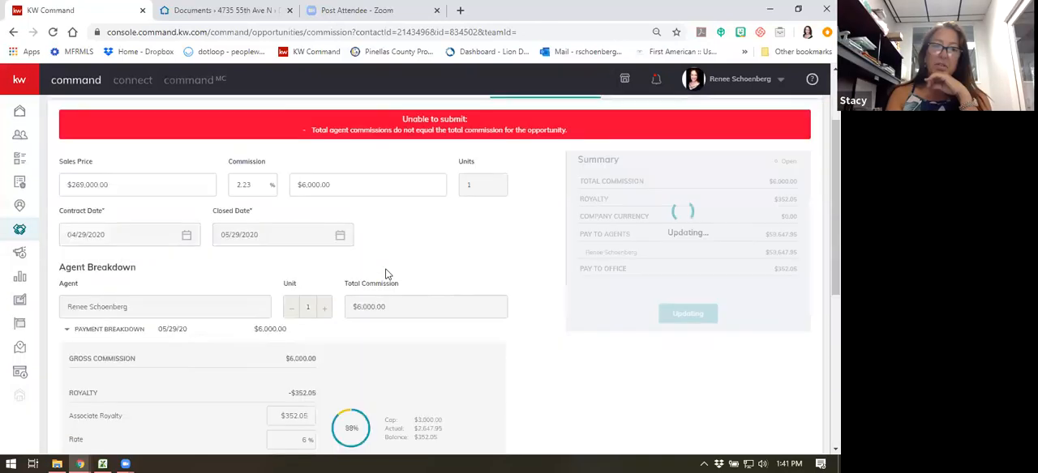
scroll(390, 281, "up", 1)
scroll(393, 292, "up", 1)
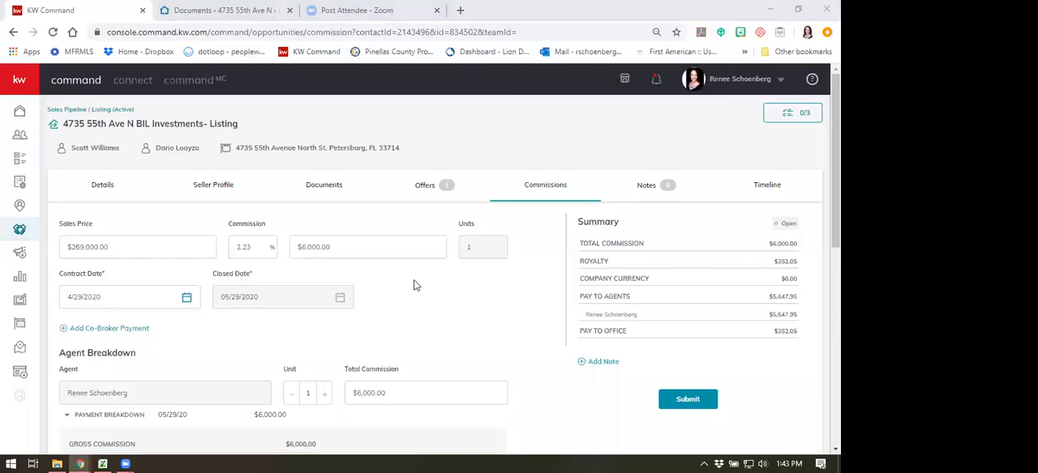
- Return to the listing's documents and review the required and optional items in the Under Contract checklist
left_click(328, 187)
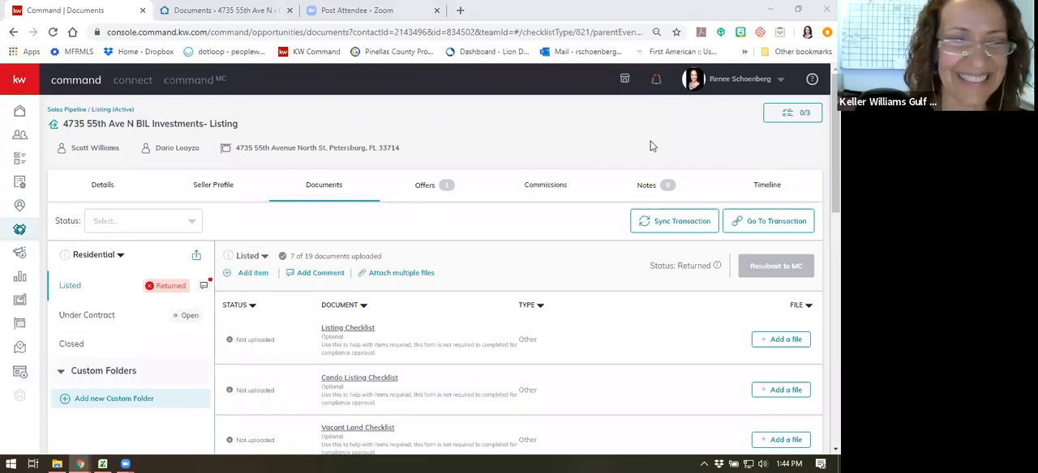
left_click(125, 323)
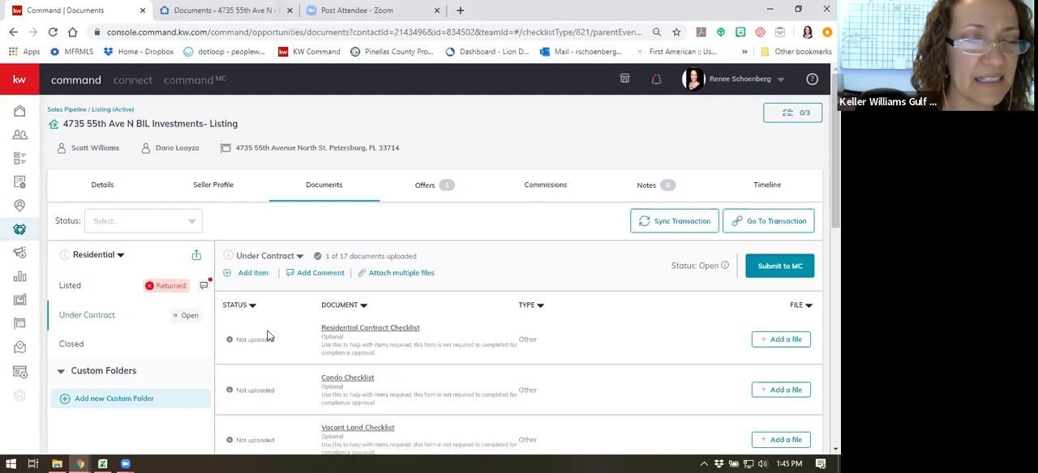
scroll(283, 315, "down", 1)
scroll(472, 272, "down", 2)
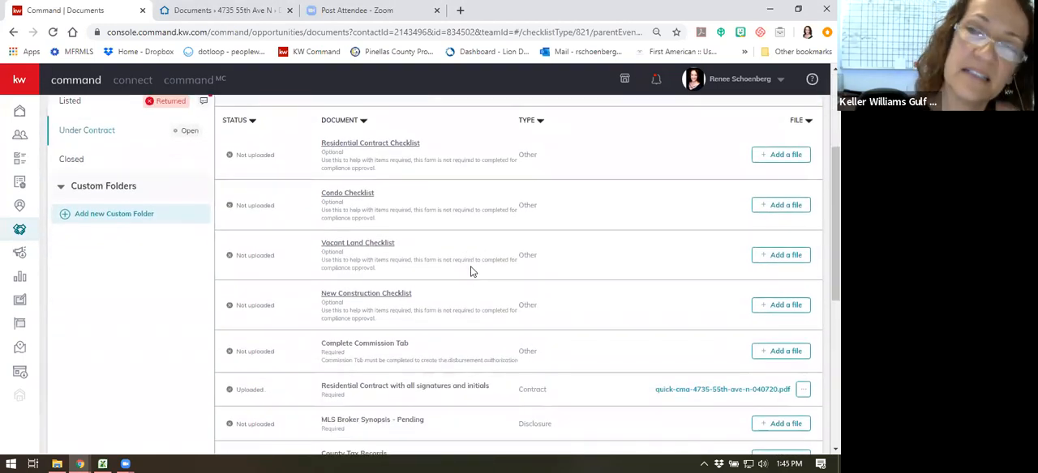
- Examine the Under Contract checklist from the optional property checklists down to the conditionally required disclosures and riders
scroll(472, 276, "up", 3)
scroll(476, 304, "down", 2)
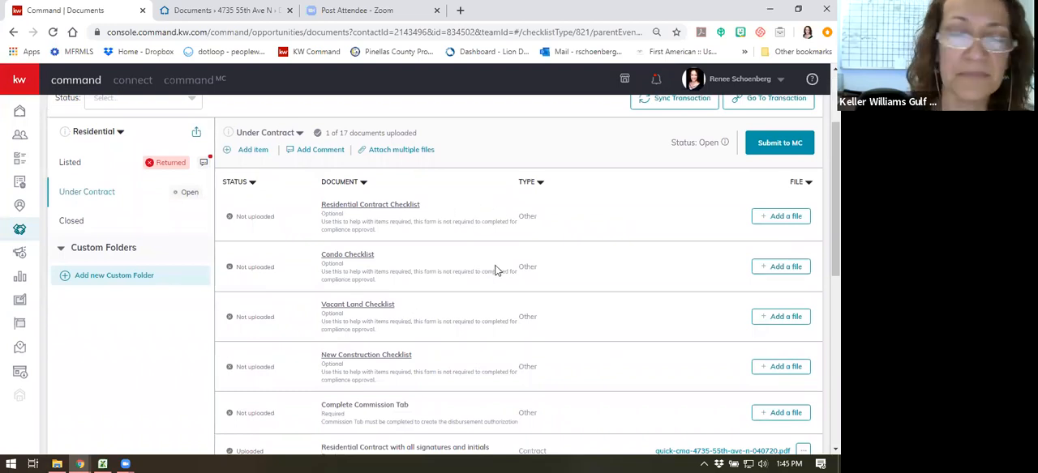
scroll(496, 270, "down", 2)
scroll(496, 270, "up", 3)
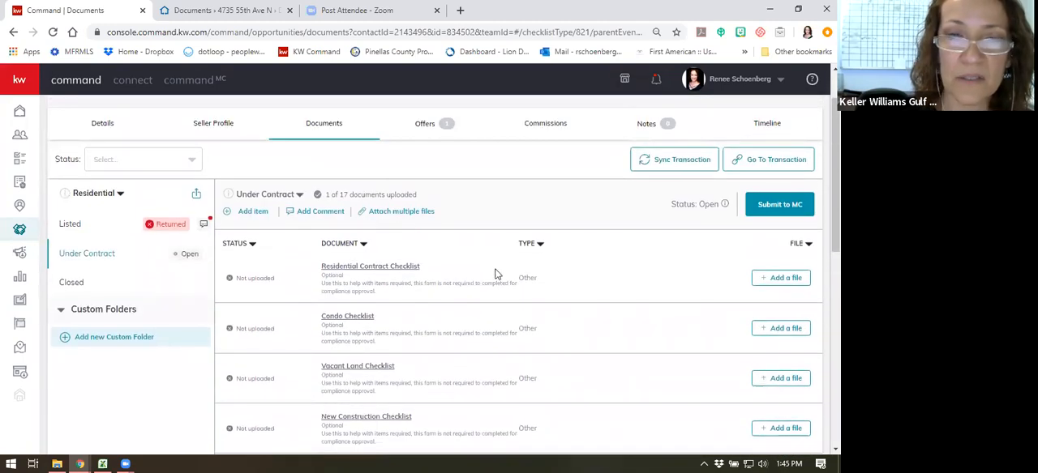
scroll(496, 272, "down", 1)
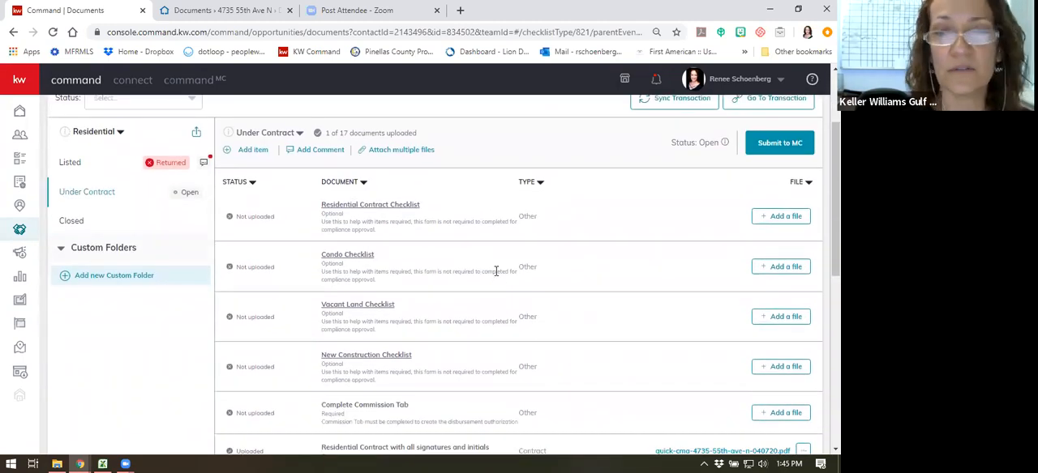
scroll(497, 271, "down", 5)
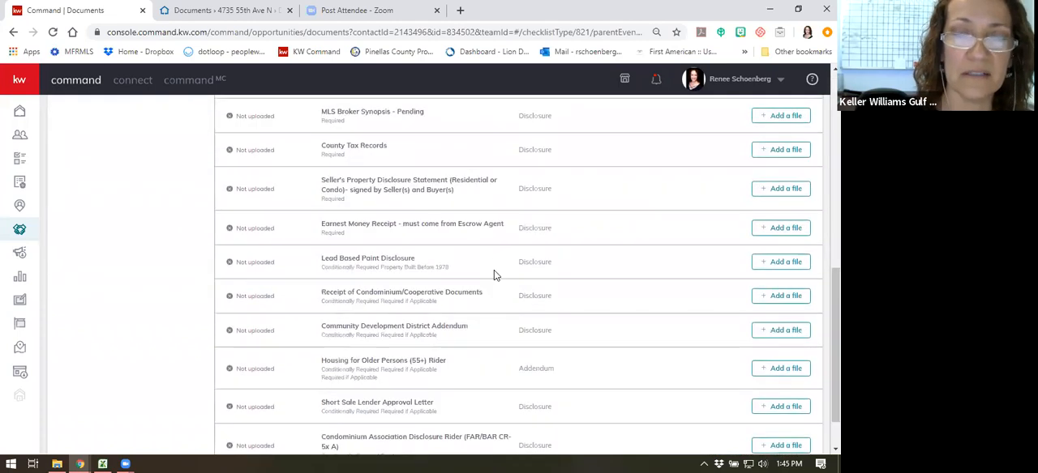
scroll(493, 271, "up", 6)
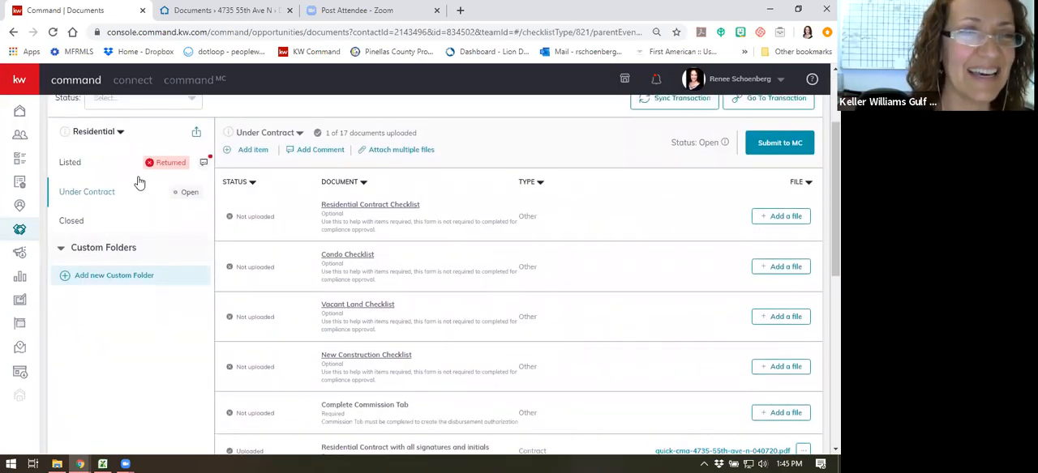
scroll(276, 166, "up", 2)
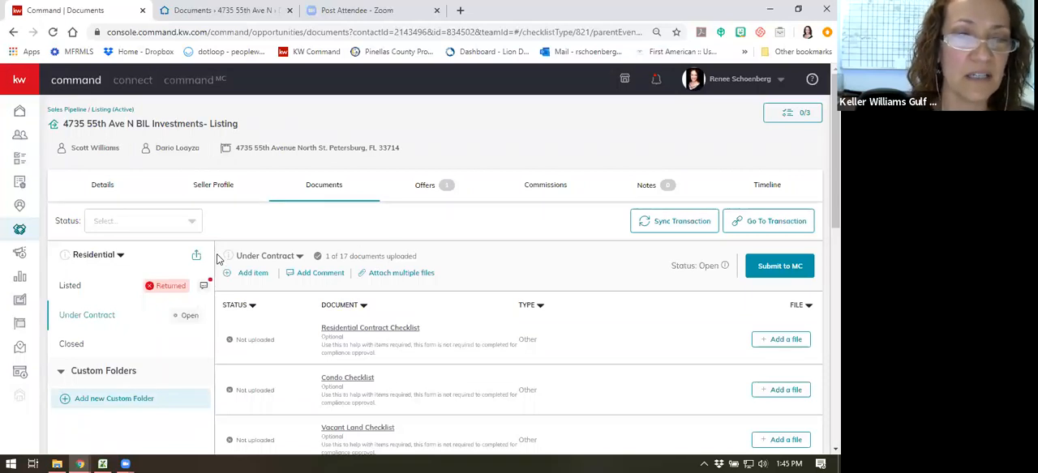
- Look at the version options for the Under Contract checklist, including Add version, and close them without adding a version
left_click(300, 257)
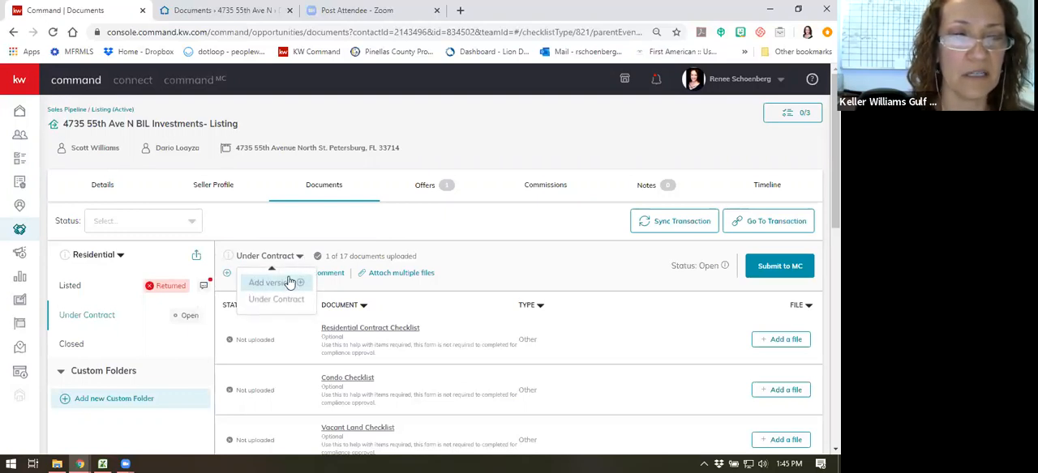
left_click(301, 231)
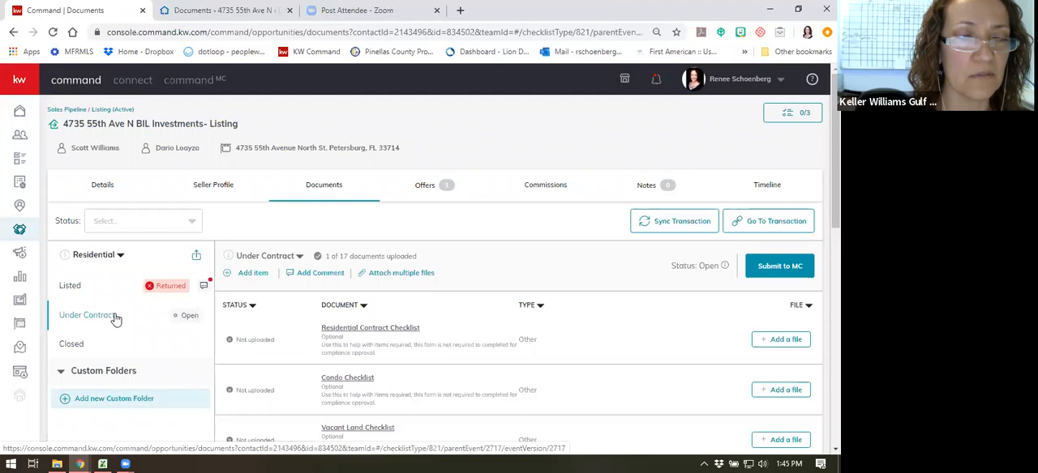
left_click(298, 259)
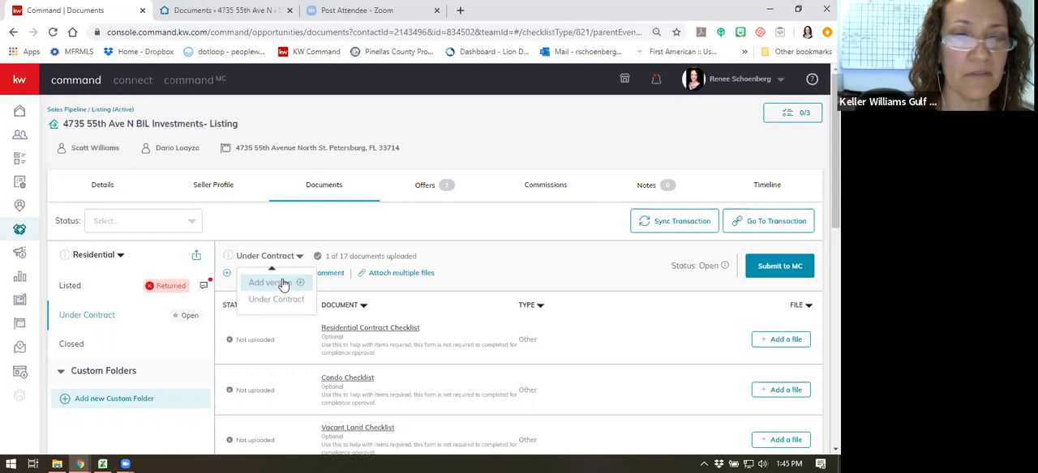
left_click(376, 231)
- Look over the Under Contract checklist's required documents and recheck its version options without creating a new version
scroll(467, 218, "down", 1)
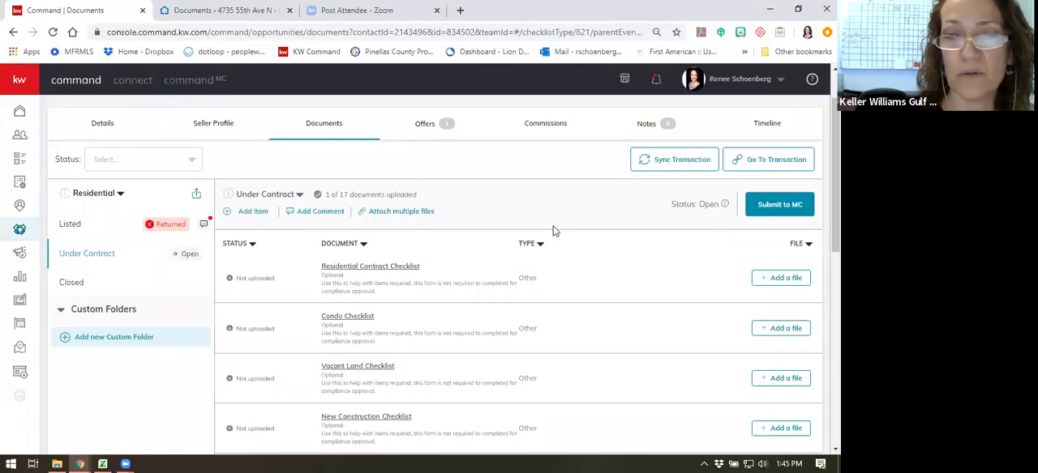
scroll(618, 244, "down", 4)
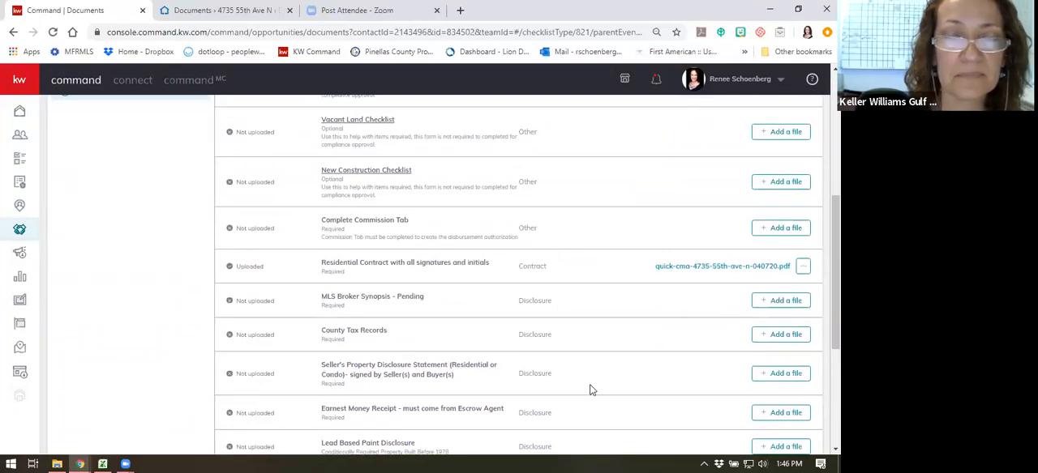
scroll(586, 381, "up", 3)
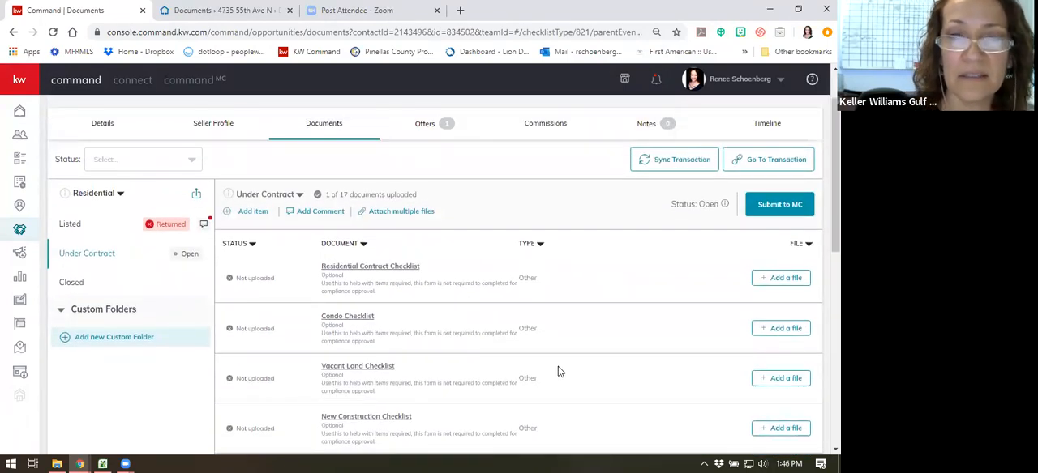
left_click(294, 199)
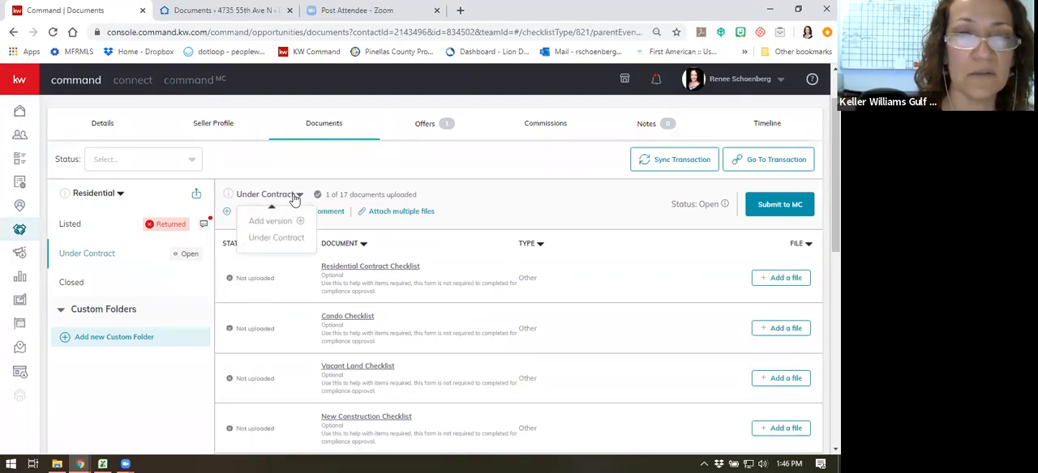
left_click(315, 180)
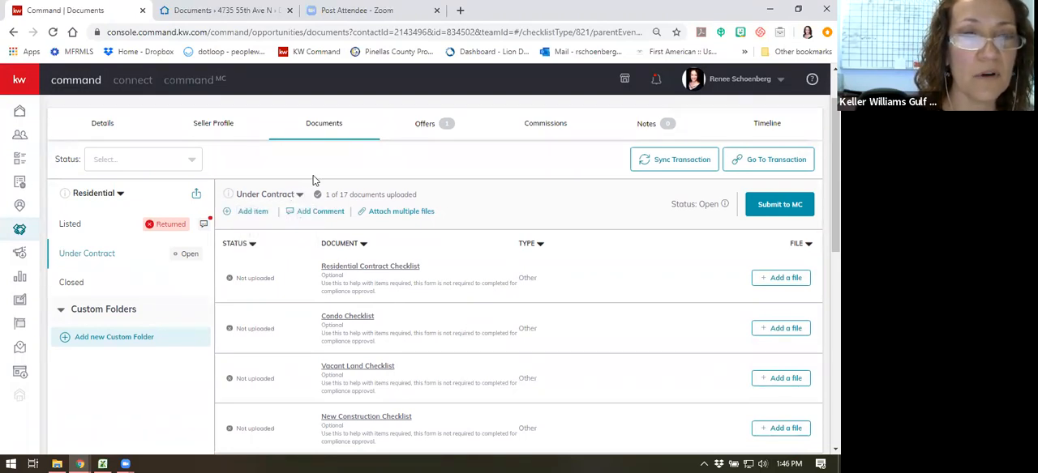
- View the Listed checklist briefly, then return to the Under Contract checklist and look over its document items
left_click(77, 223)
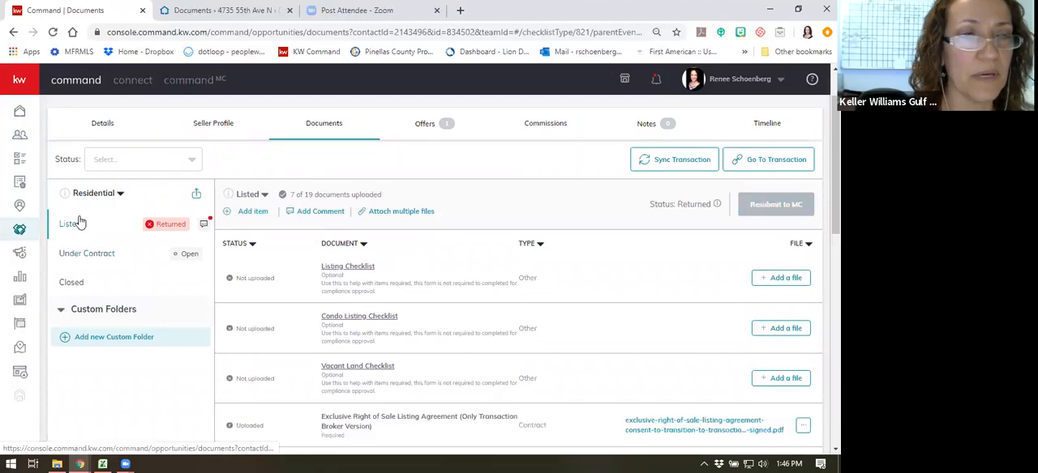
left_click(87, 254)
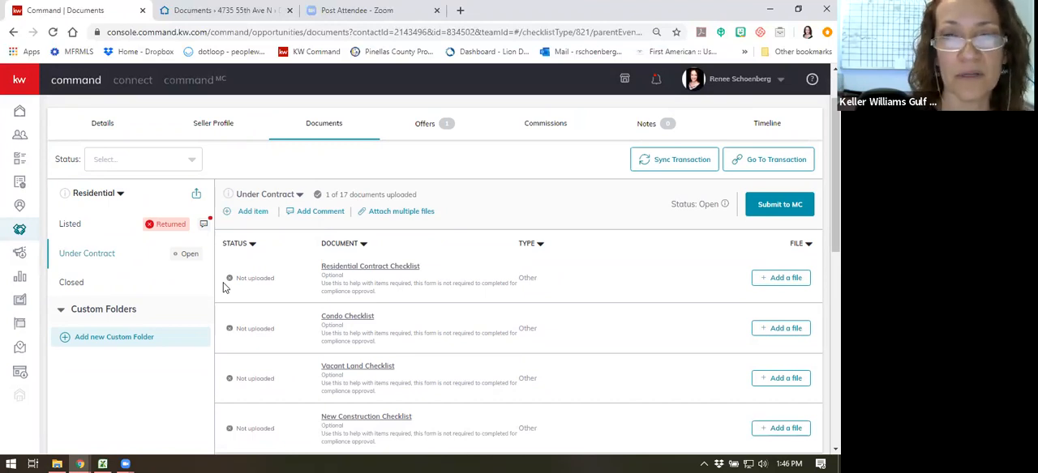
scroll(399, 283, "down", 2)
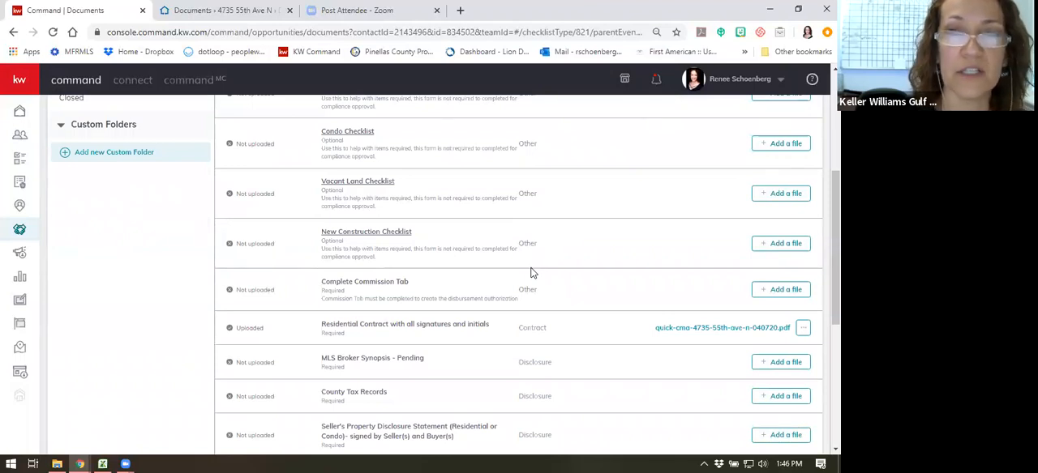
scroll(539, 268, "up", 3)
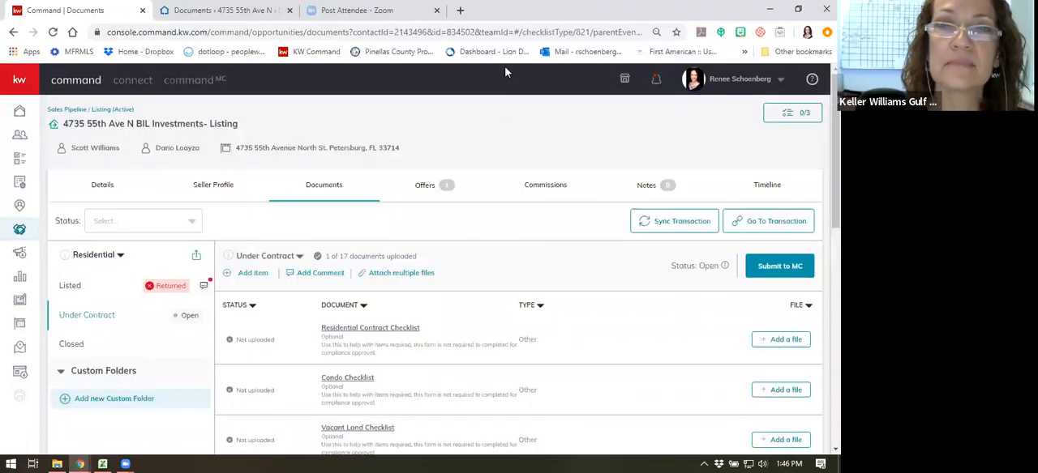
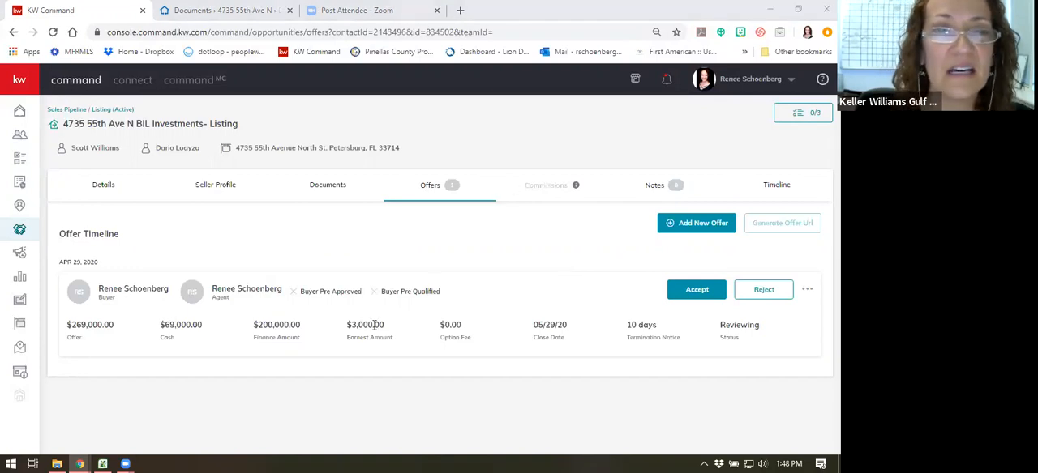
- Check the listing's documents and the additional options for its $269,000.00 offer, then accept that offer
left_click(322, 188)
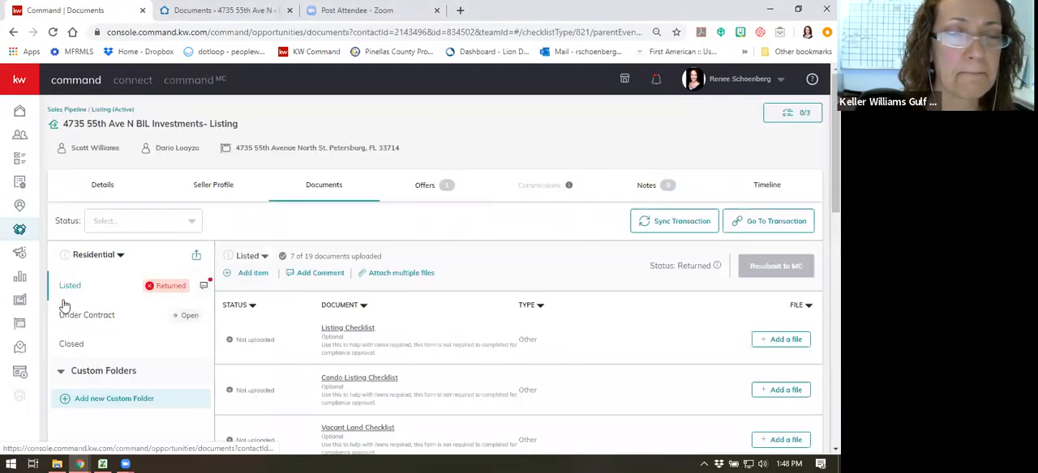
left_click(425, 197)
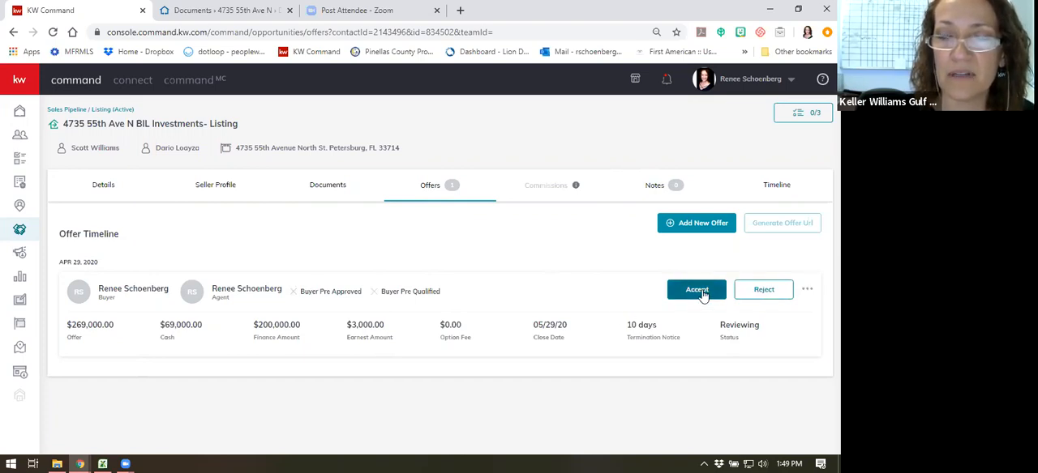
left_click(807, 291)
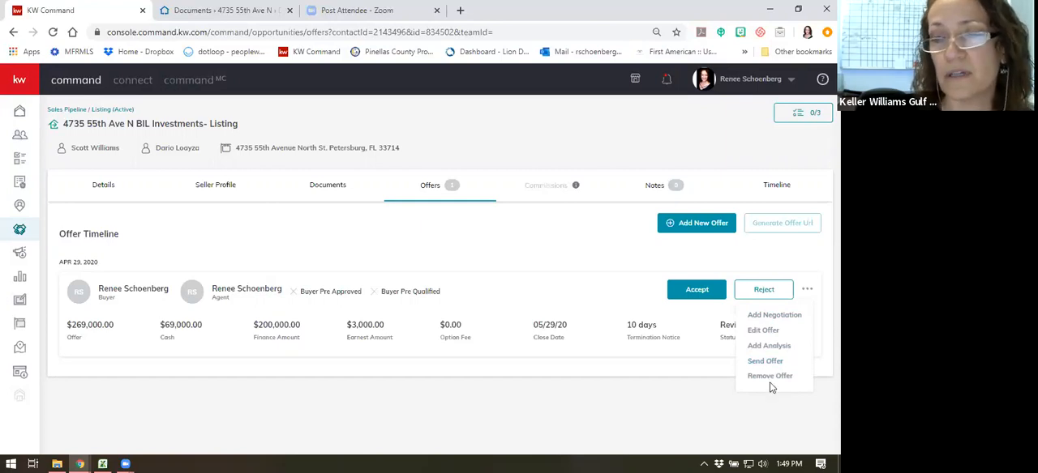
left_click(592, 261)
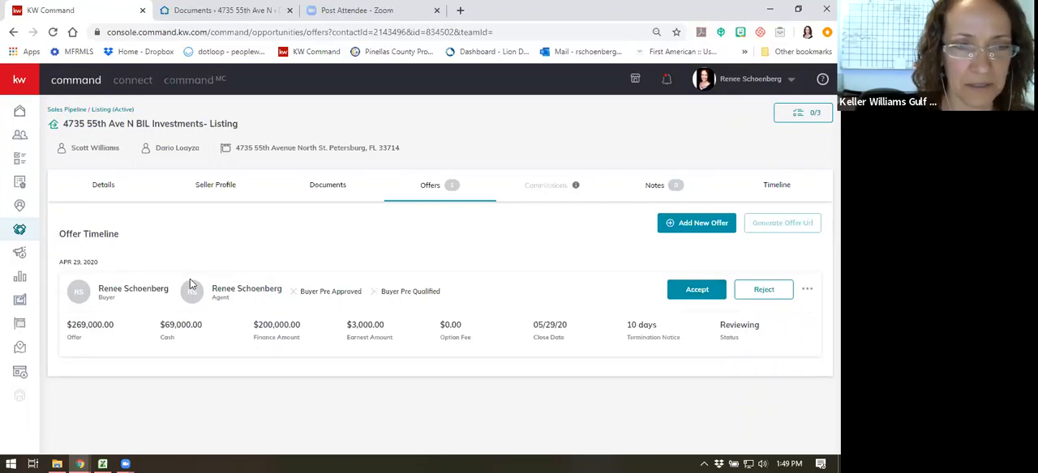
left_click(685, 290)
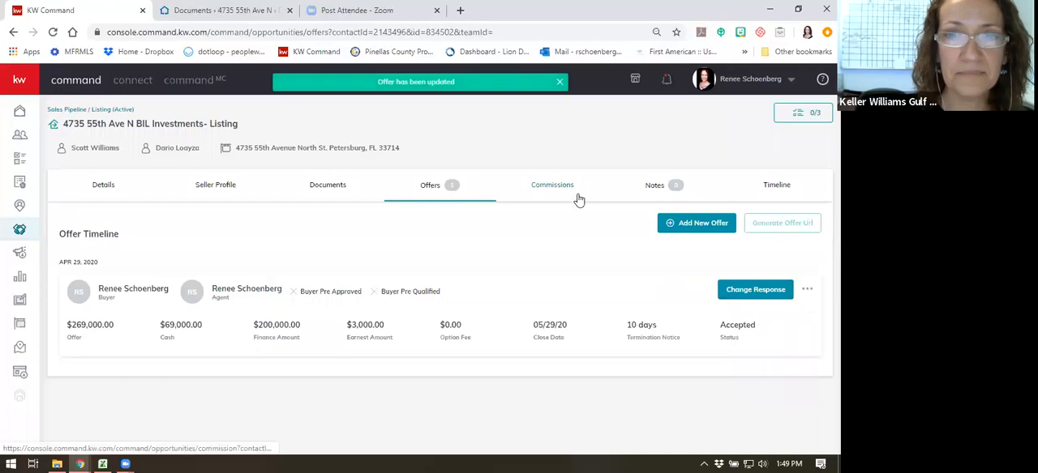
- Examine the listing's commission details, including sales price, contract dates, agent payment breakdown with royalty and cap, and the summary
left_click(560, 191)
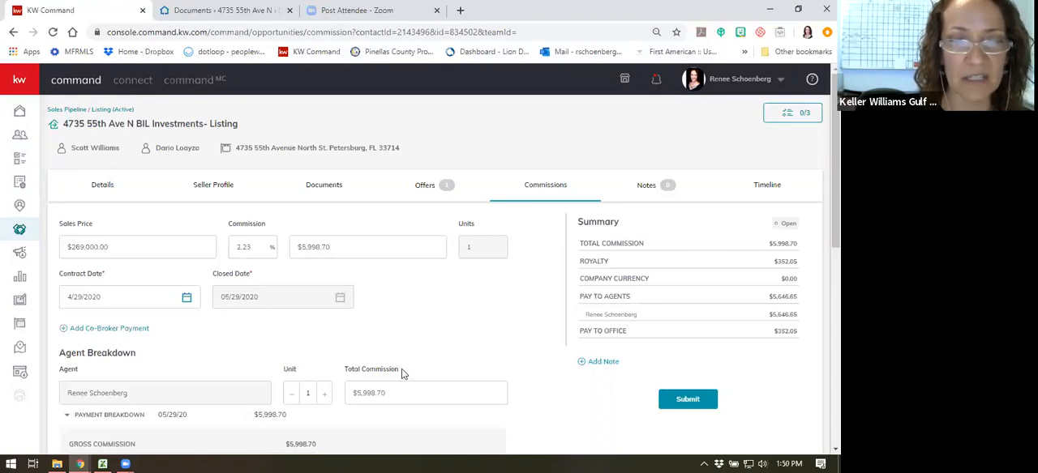
scroll(445, 335, "down", 3)
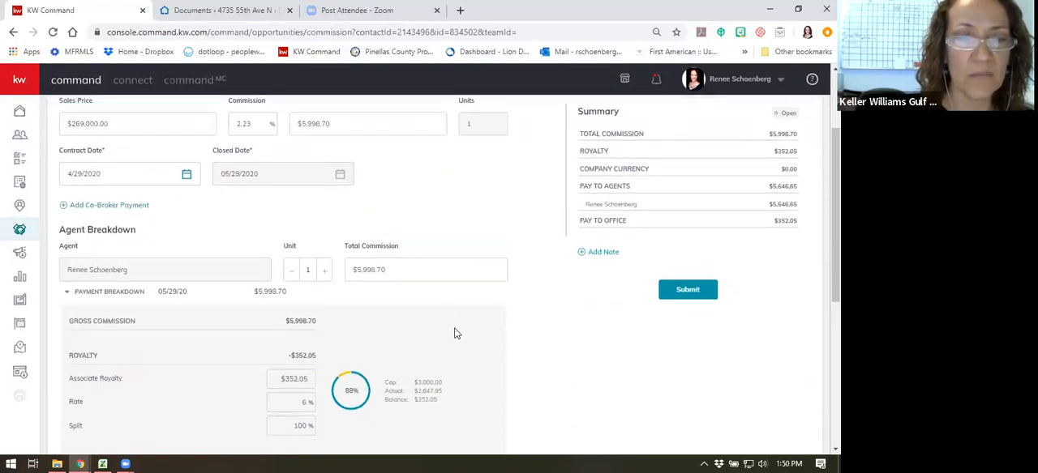
scroll(445, 335, "up", 3)
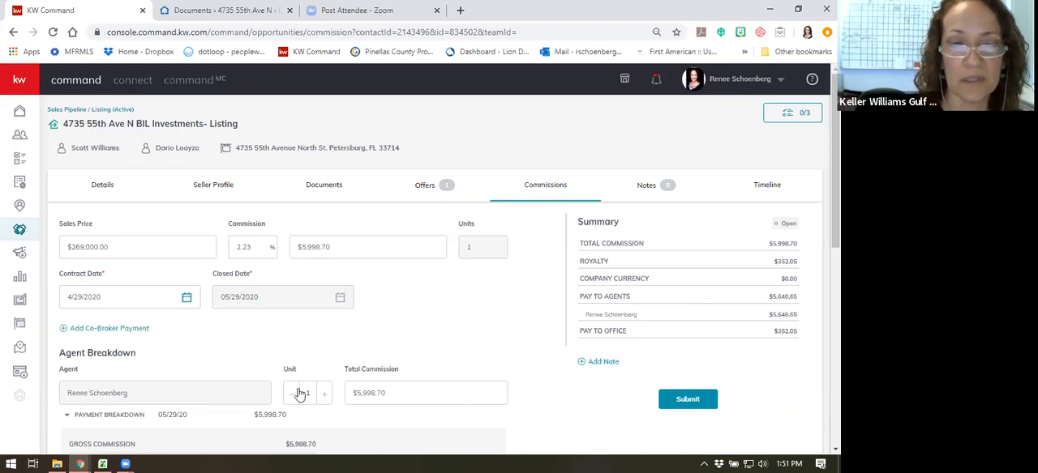
scroll(297, 237, "down", 2)
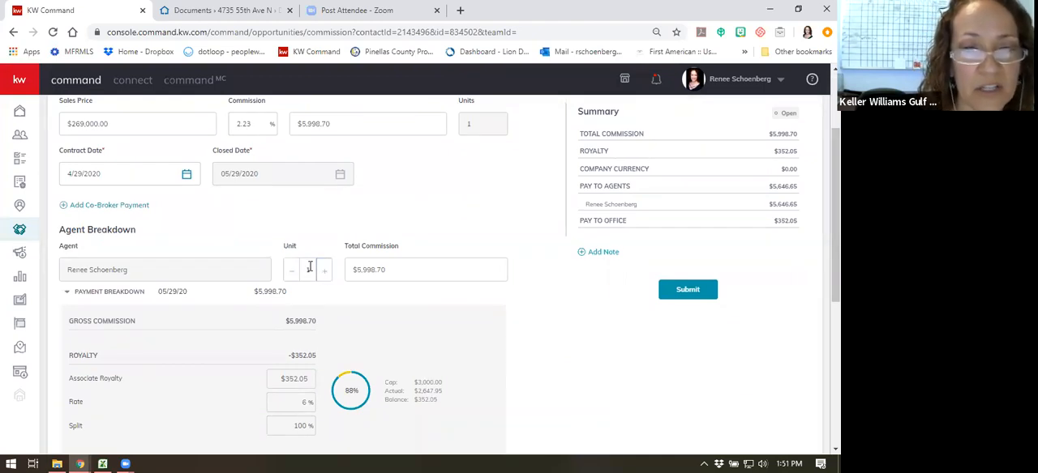
scroll(397, 240, "up", 1)
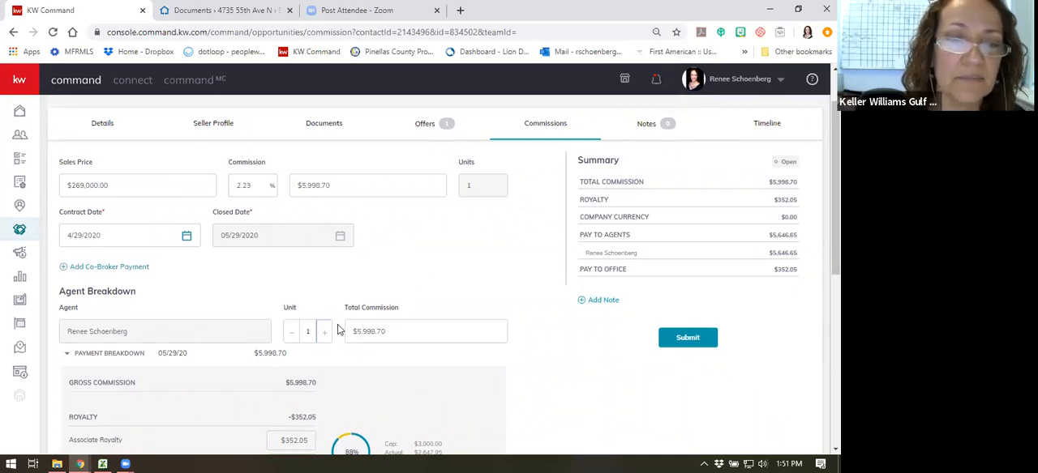
scroll(501, 260, "up", 1)
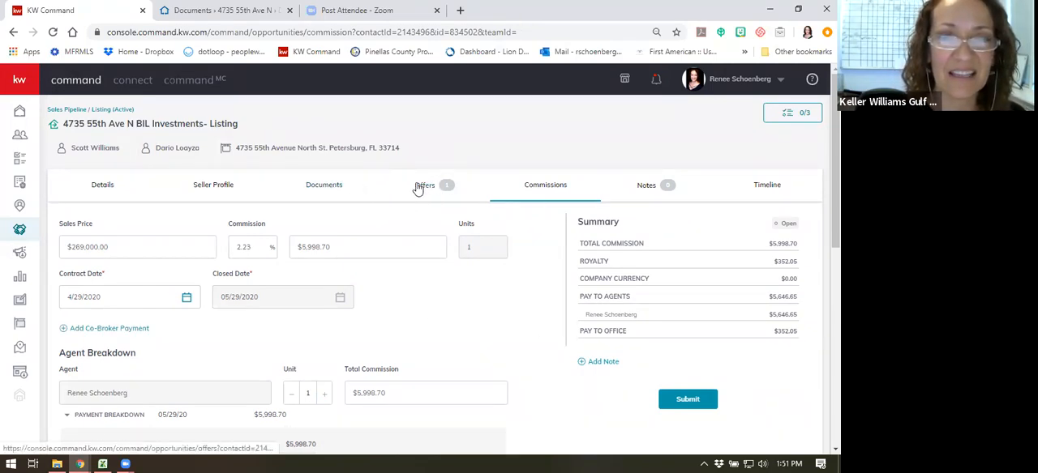
scroll(489, 185, "down", 2)
scroll(489, 185, "up", 2)
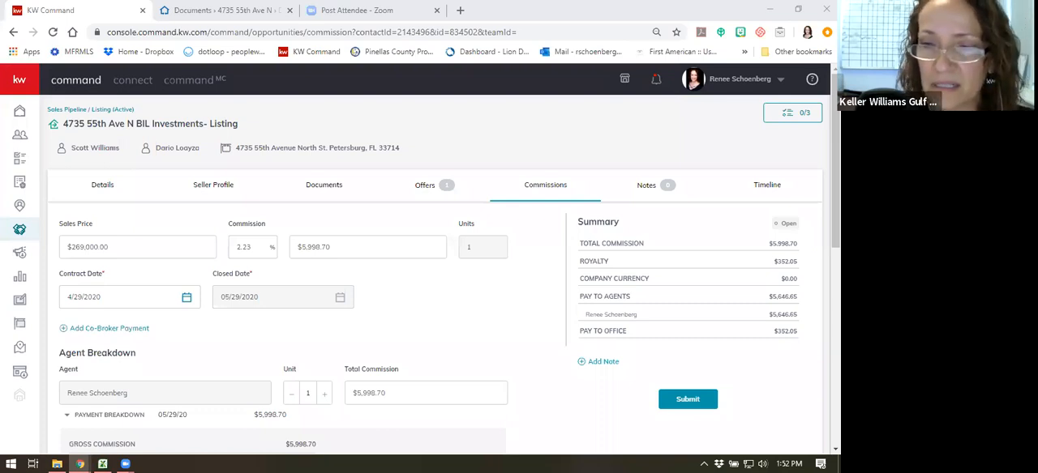
- Start submitting the commission, then dismiss the KW Cares donation request without applying it
left_click(696, 399)
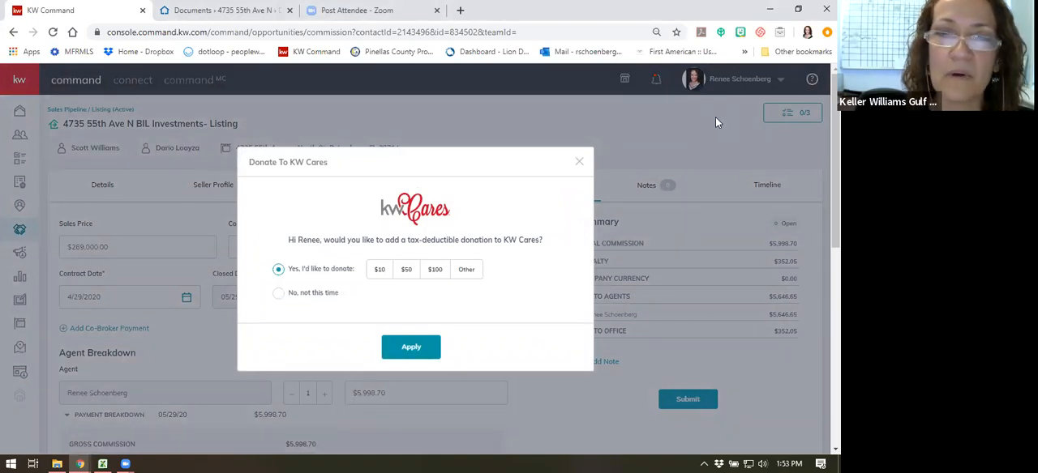
left_click(579, 162)
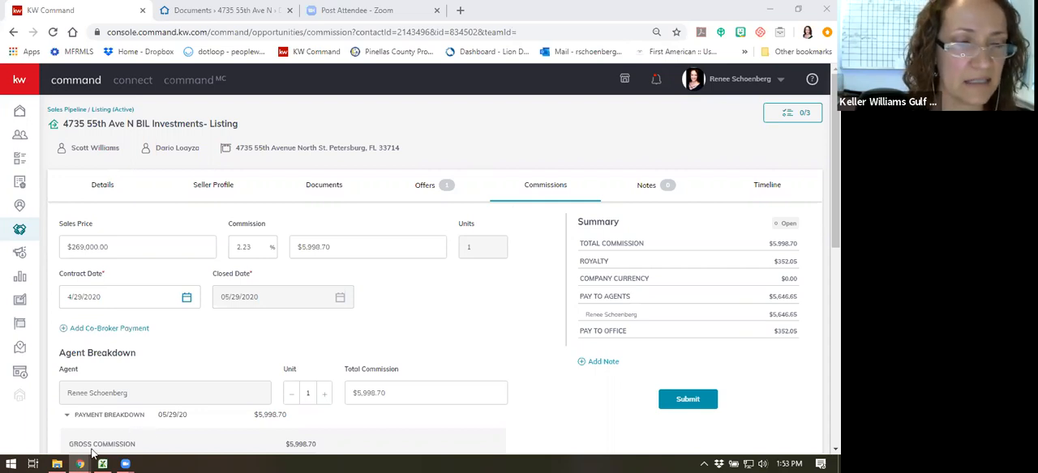
- Look over the listing's Listed checklist, from the required documents down to the conditionally required riders
mouse_move(56, 461)
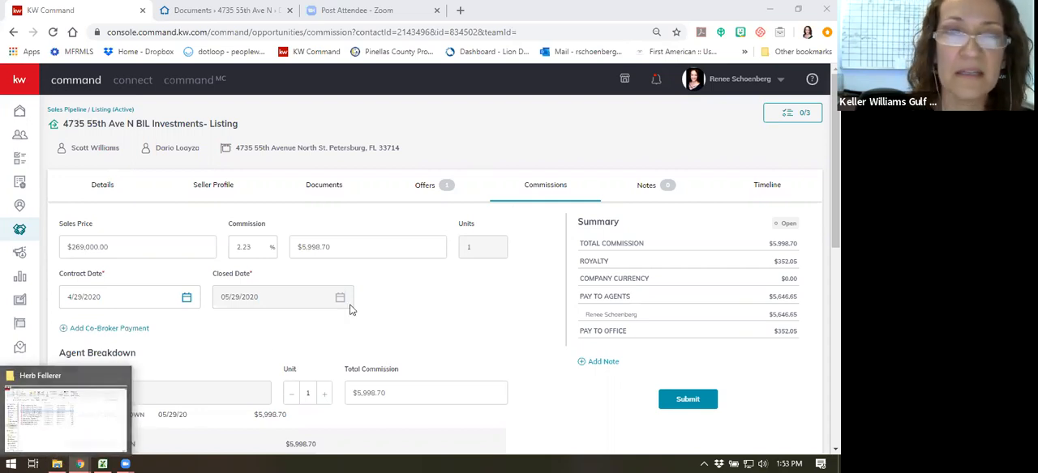
left_click(329, 185)
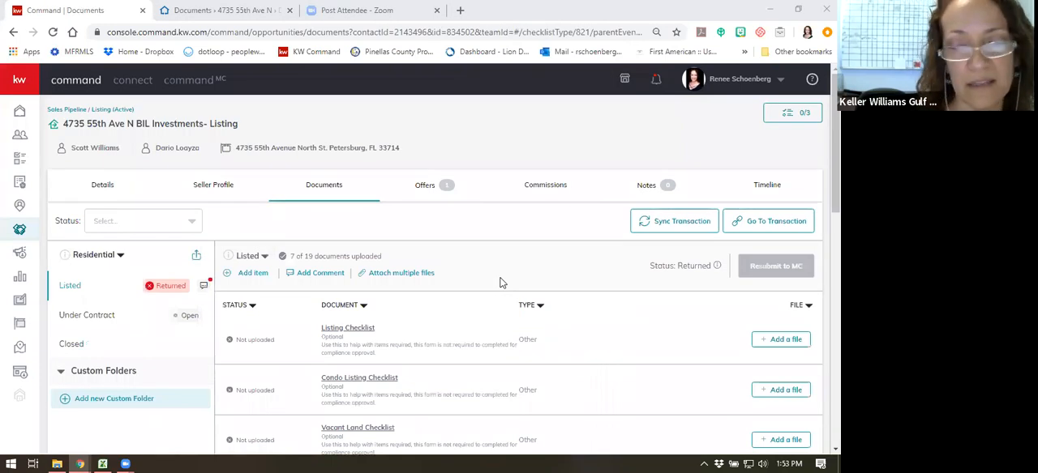
scroll(542, 354, "down", 3)
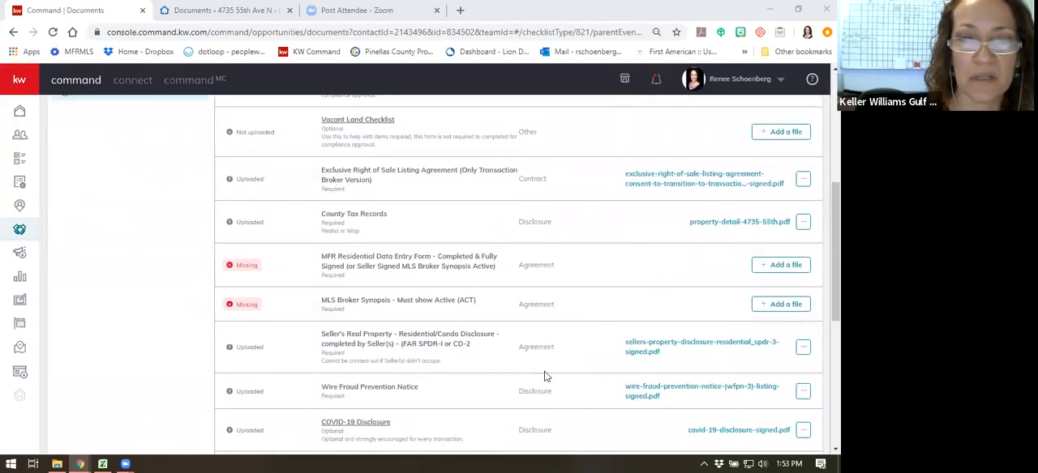
scroll(560, 352, "down", 2)
scroll(707, 373, "down", 2)
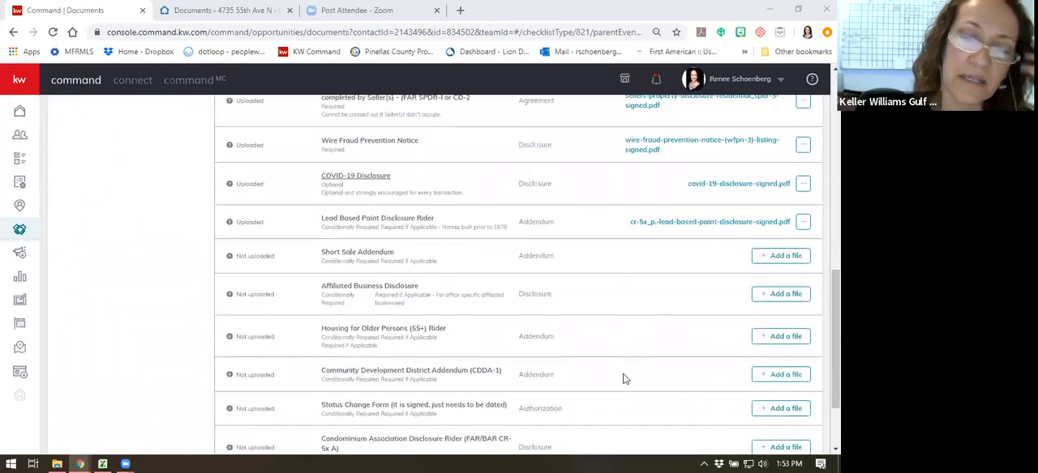
scroll(600, 370, "up", 2)
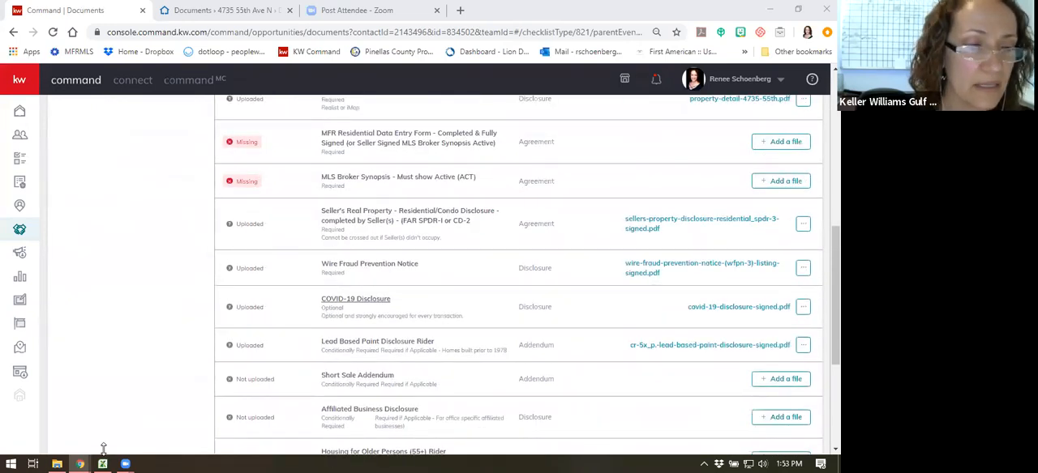
- Switch to File Explorer and open the Beach Office Forms folder inside Documents
left_click(57, 462)
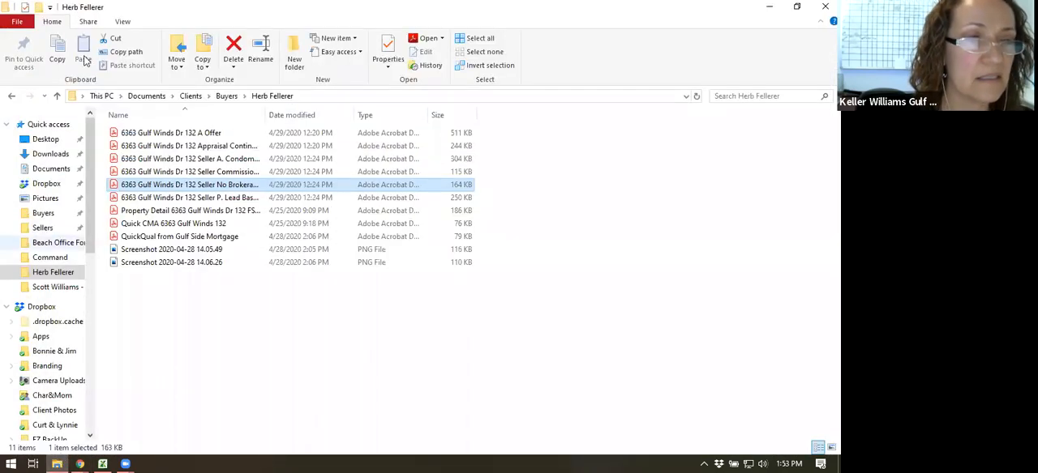
left_click(147, 95)
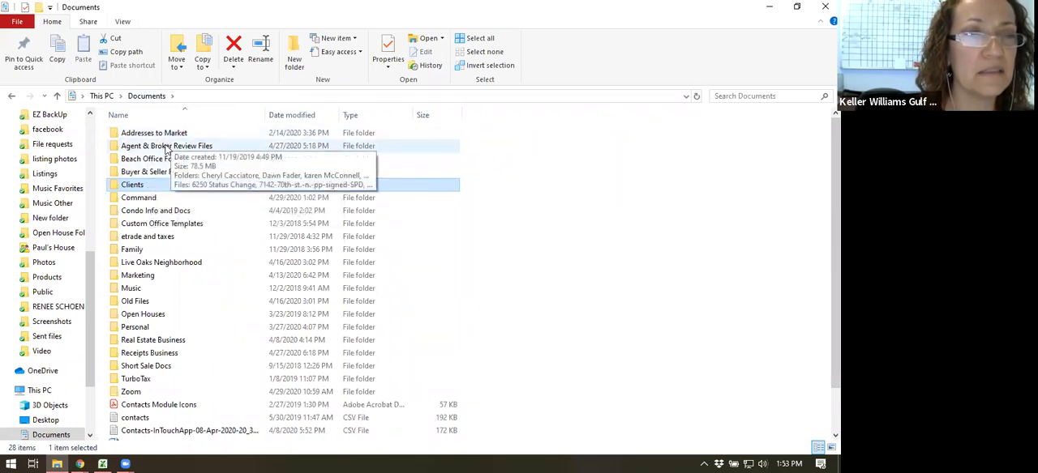
left_click(159, 161)
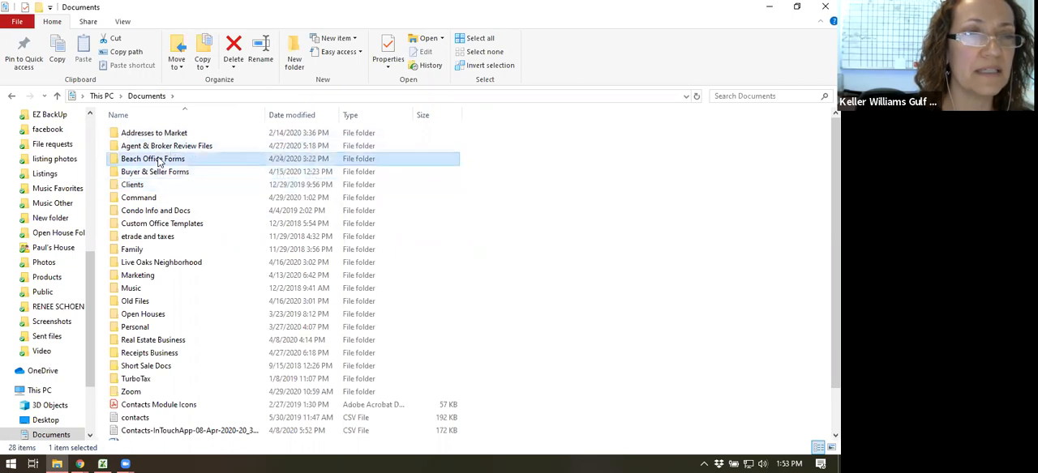
double_click(159, 160)
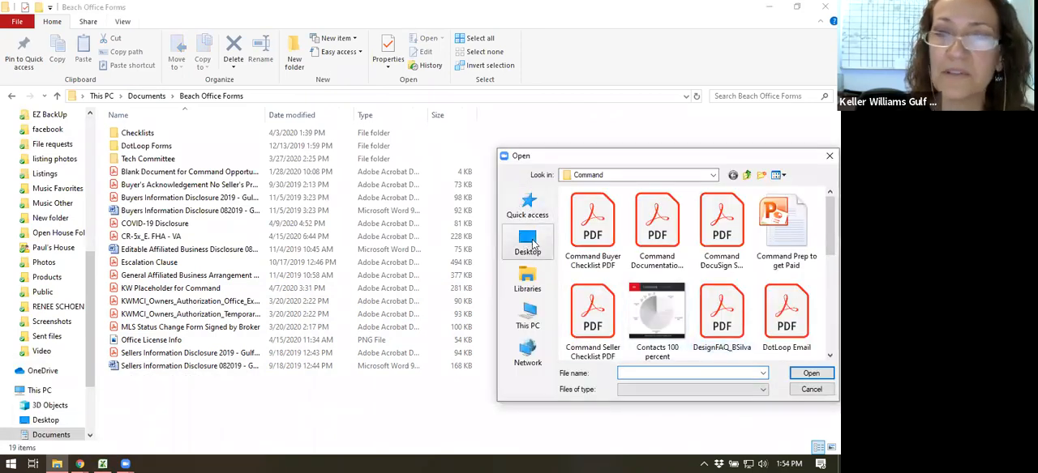
- In Zoom's file selection dialog, choose Blank Document for Command Opportunities from the Beach Office Forms folder in Documents
left_click(615, 177)
left_click(615, 177)
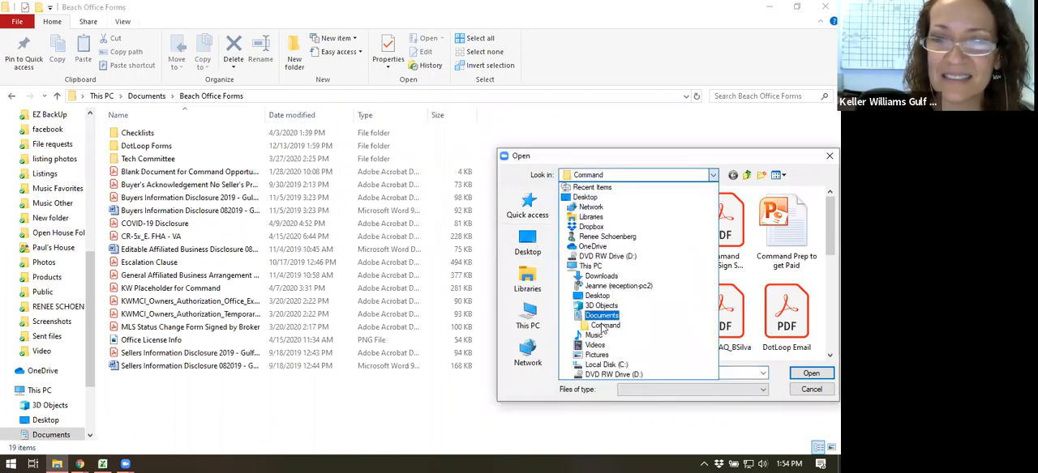
left_click(596, 316)
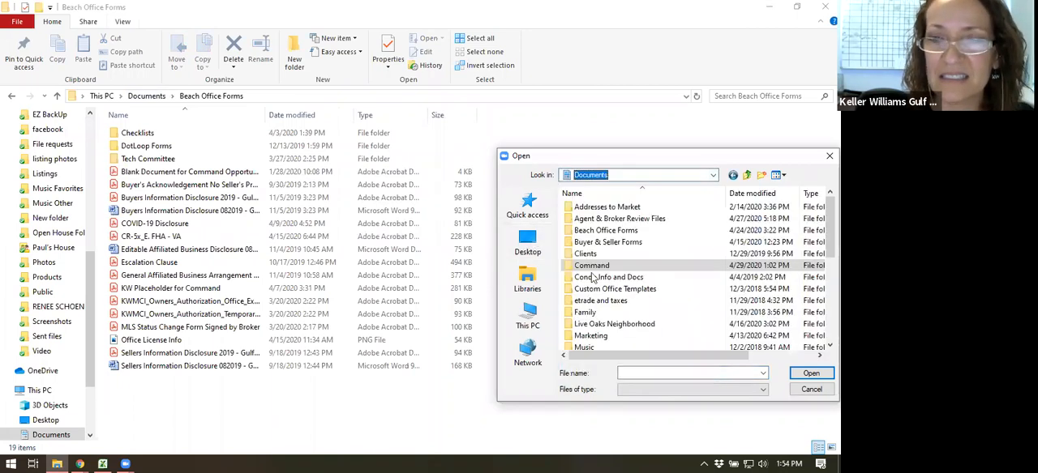
double_click(597, 231)
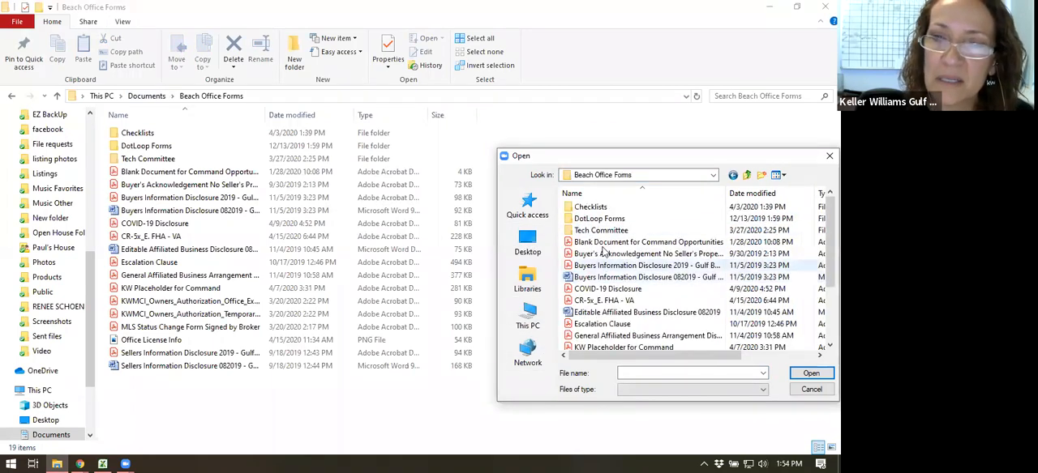
double_click(602, 243)
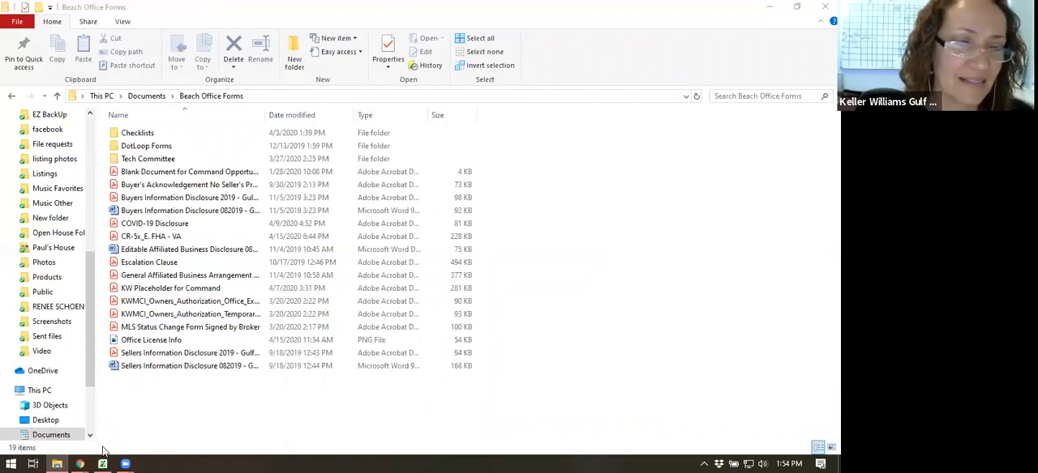
- Switch back to KW Command and review the Listed checklist's required, conditionally required and optional documents
mouse_move(85, 460)
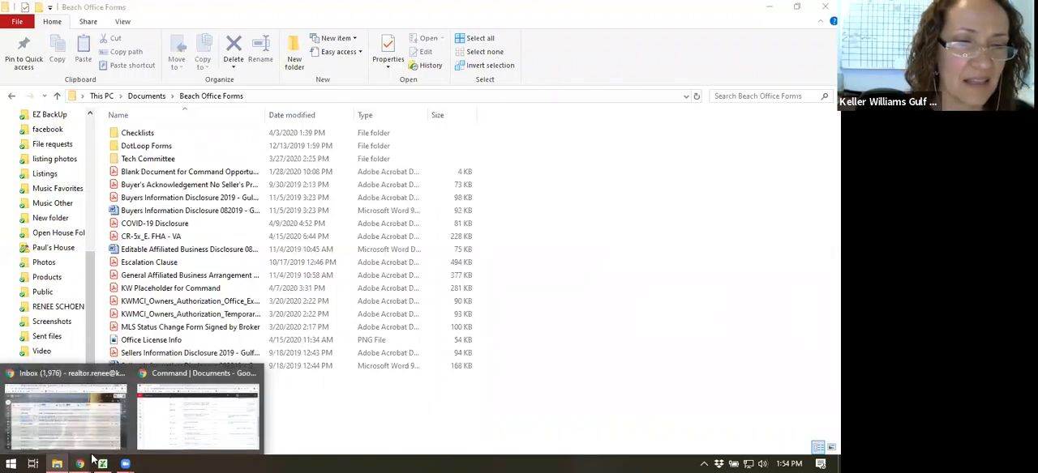
left_click(197, 414)
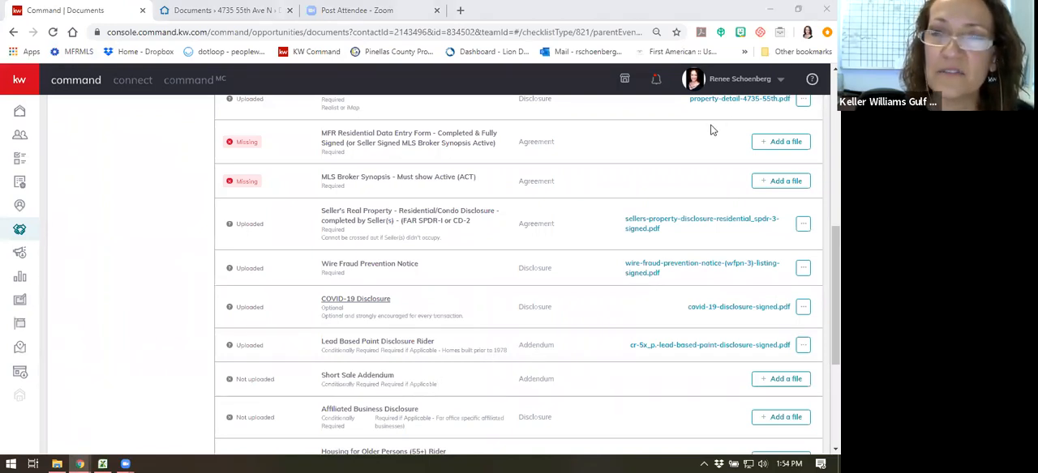
scroll(464, 373, "down", 3)
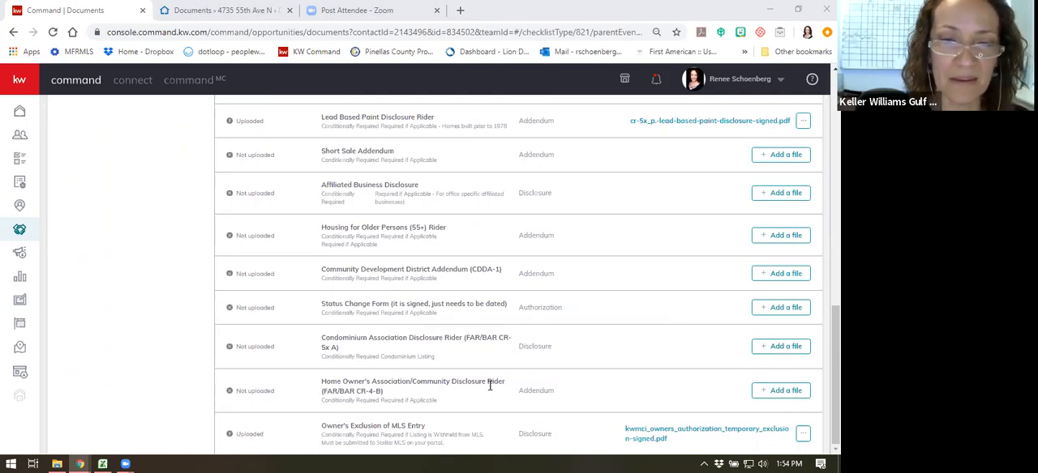
scroll(548, 373, "up", 15)
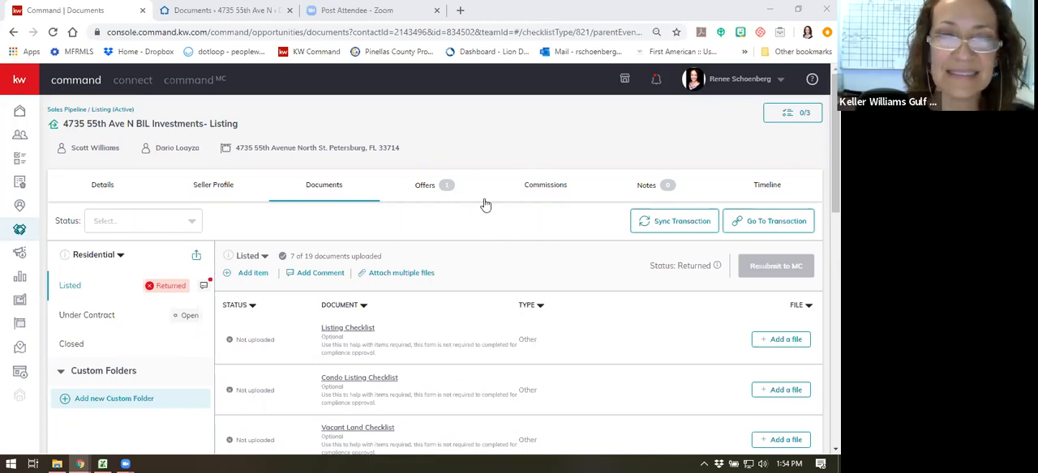
scroll(484, 206, "down", 1)
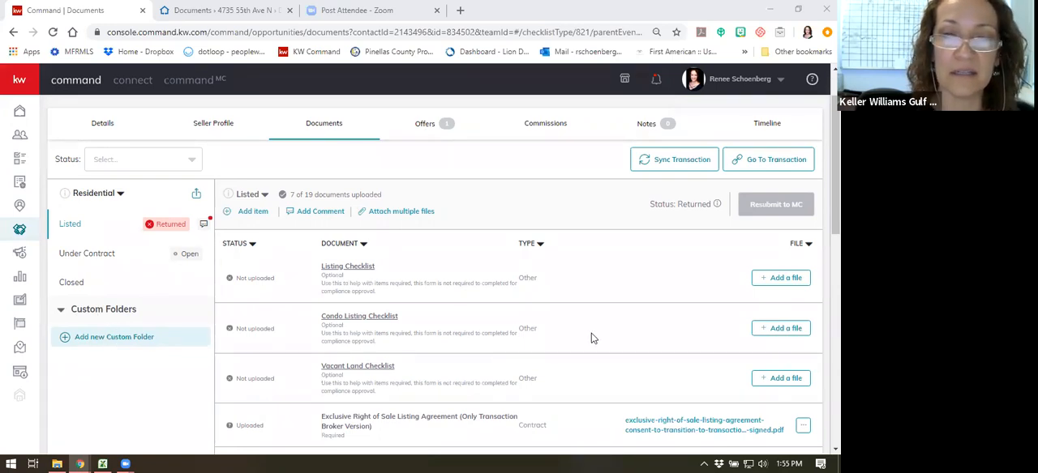
scroll(591, 338, "down", 7)
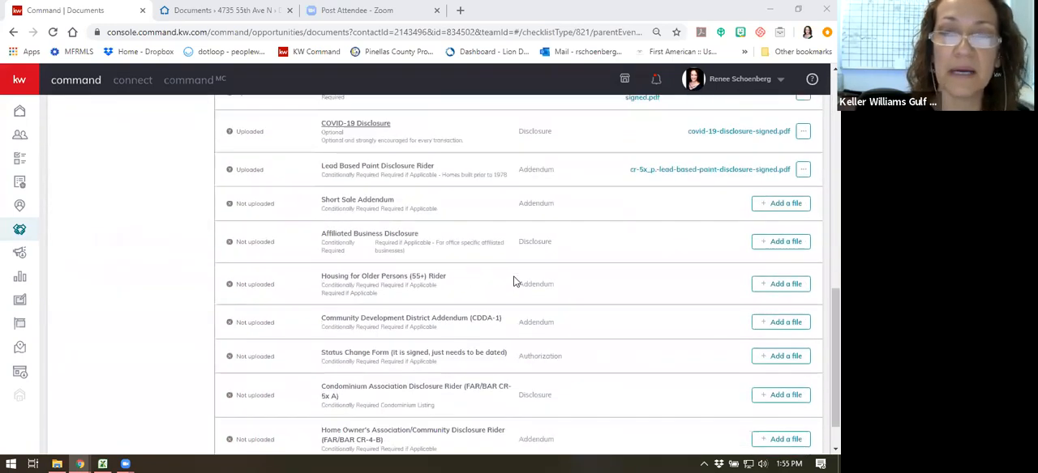
scroll(519, 271, "up", 4)
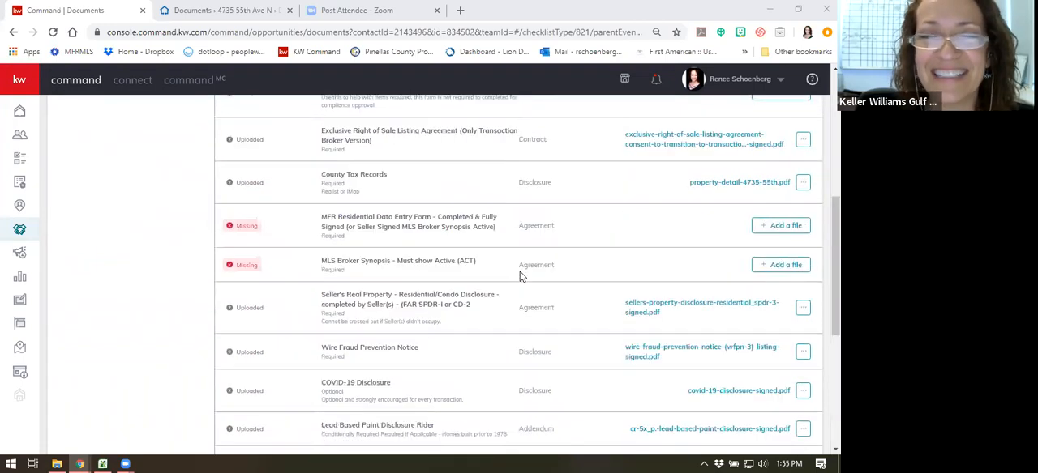
scroll(511, 274, "up", 5)
scroll(156, 319, "down", 1)
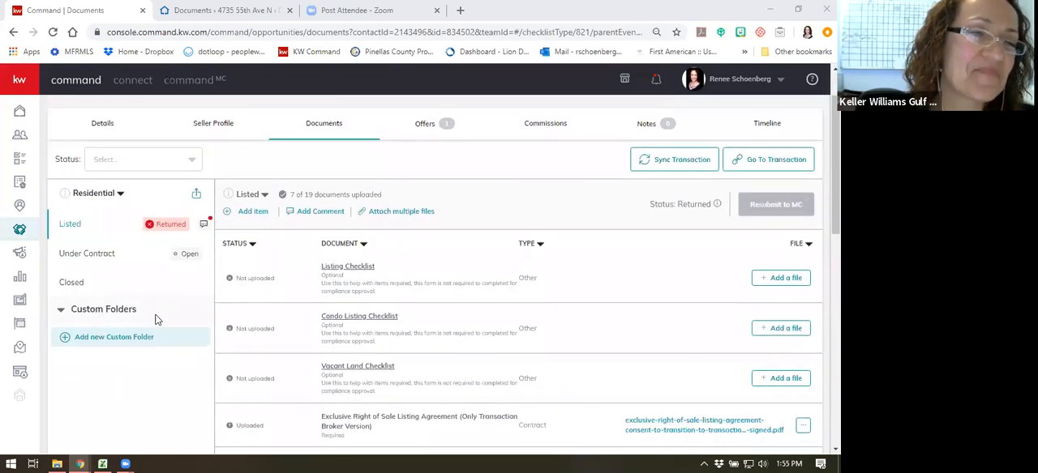
- Create a custom folder named "Seller Upgrades & permits" in the listing's documents
left_click(103, 340)
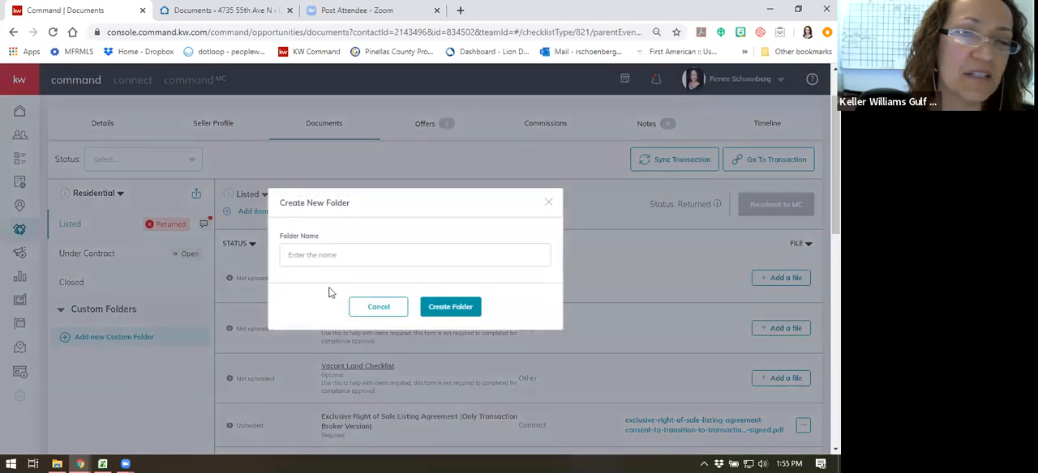
left_click(414, 255)
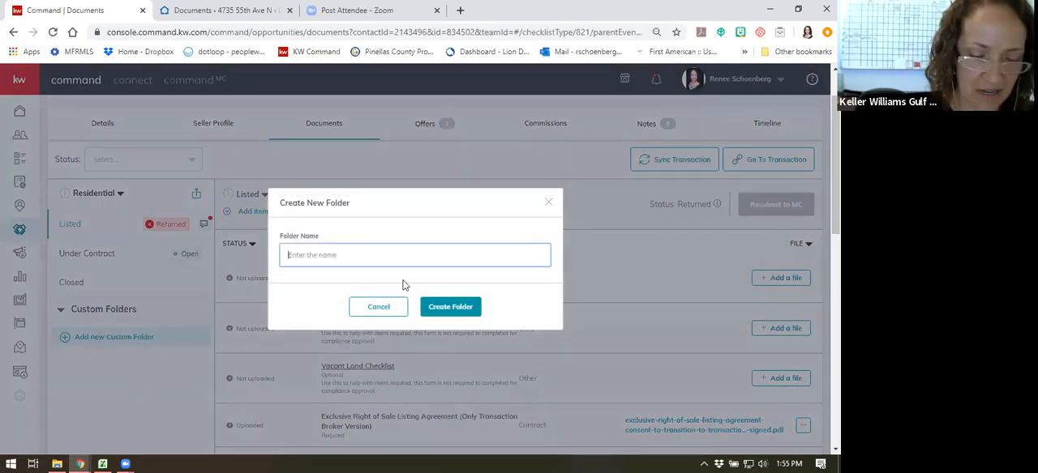
type("Seller Upgrades & permits")
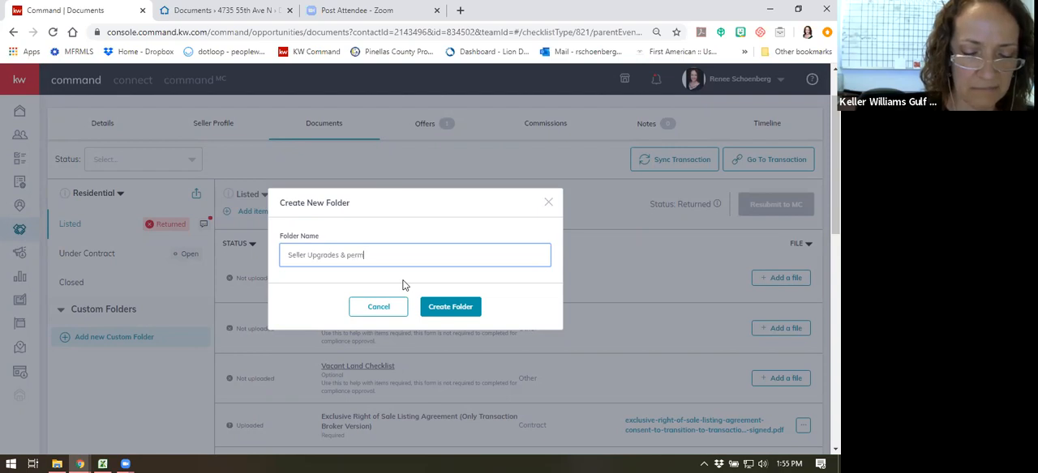
left_click(464, 308)
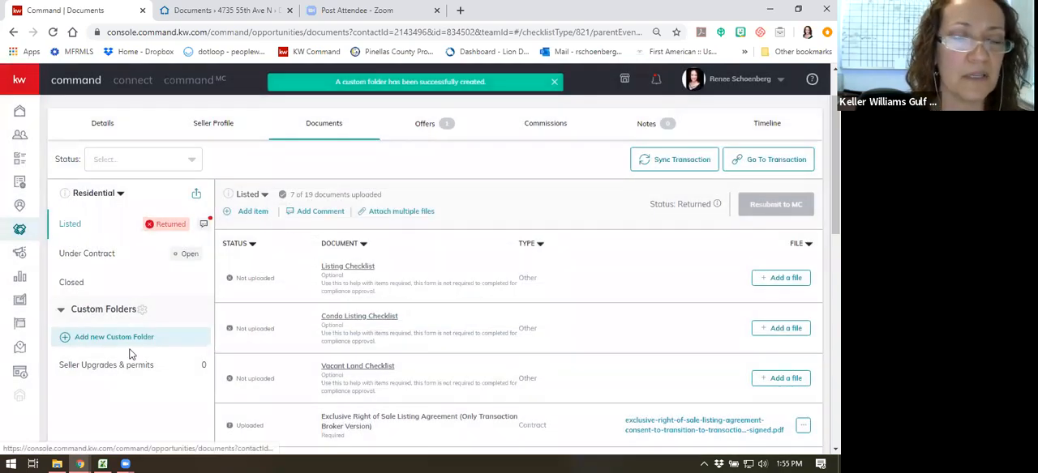
scroll(129, 357, "down", 1)
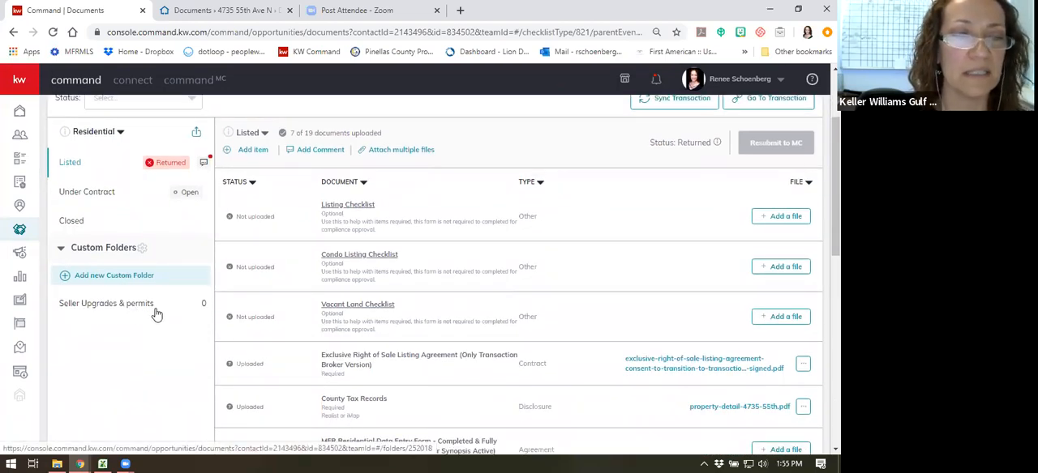
scroll(506, 297, "down", 3)
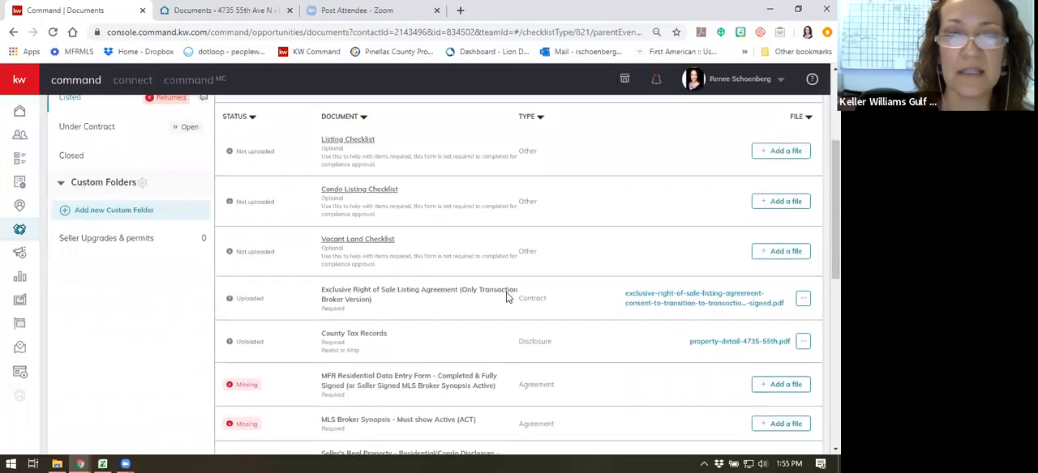
scroll(435, 298, "up", 6)
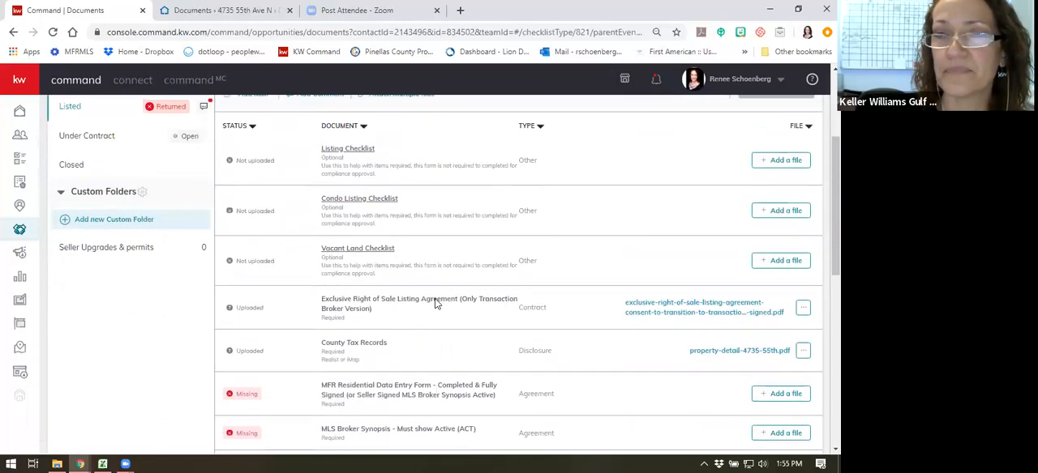